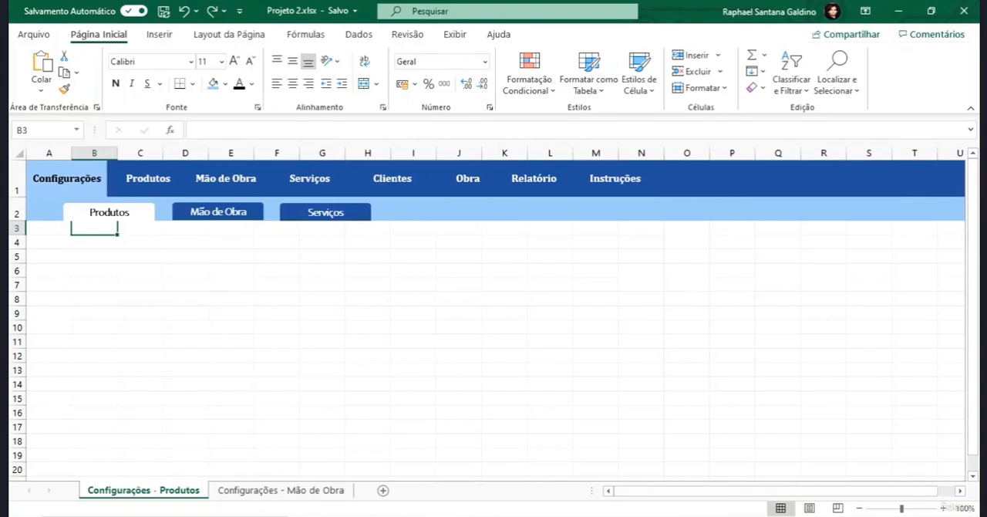
# - Freeze only the top row of the Configurações - Produtos sheet
pyautogui.scroll(-13, 131, 305)
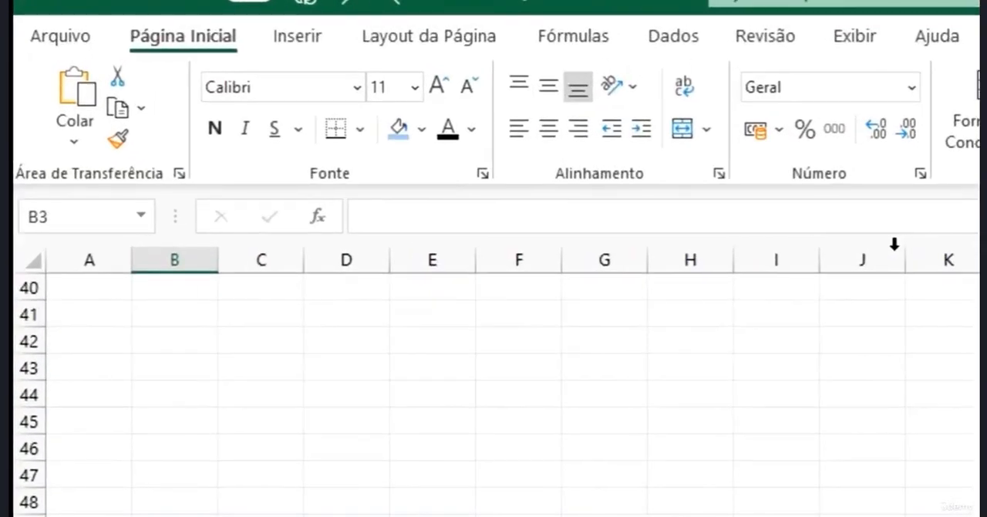
pyautogui.click(853, 38)
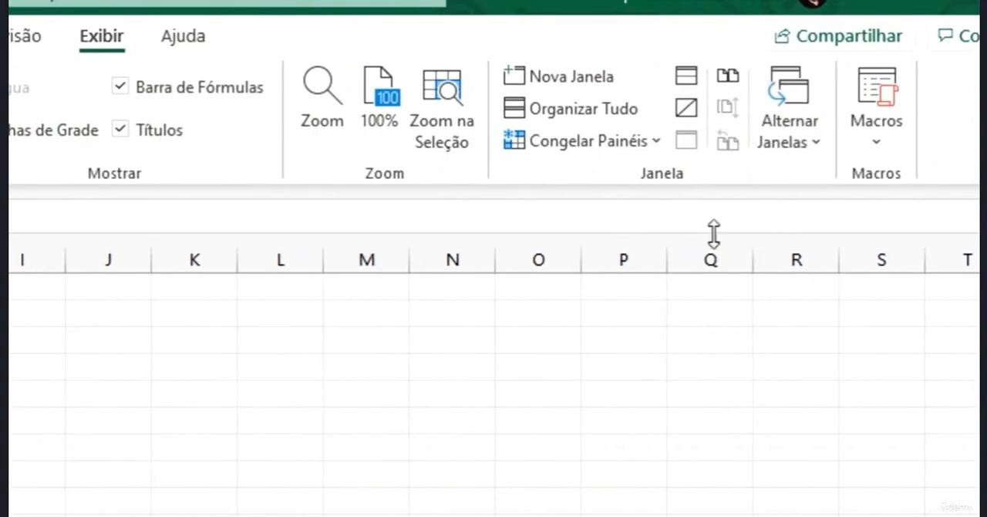
pyautogui.click(633, 149)
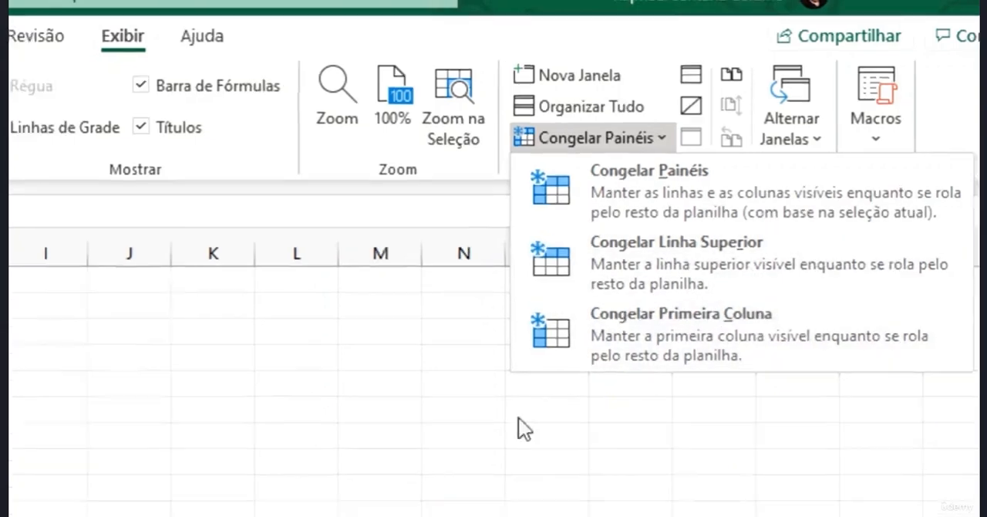
pyautogui.click(973, 362)
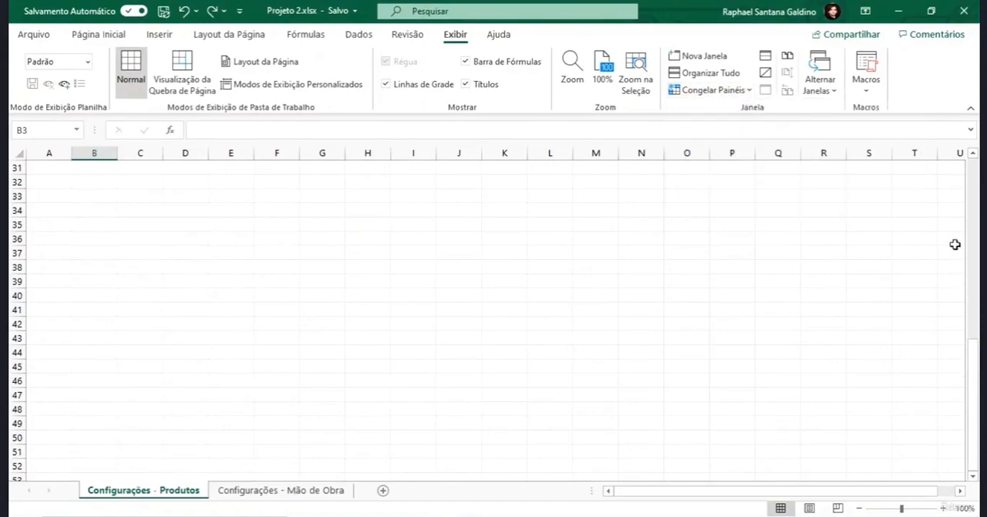
pyautogui.click(975, 164)
pyautogui.click(975, 165)
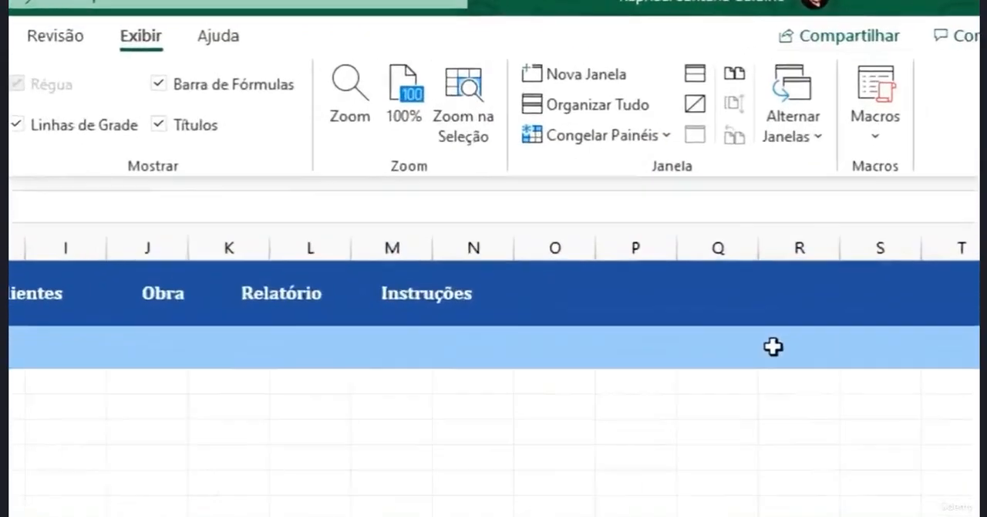
pyautogui.click(622, 139)
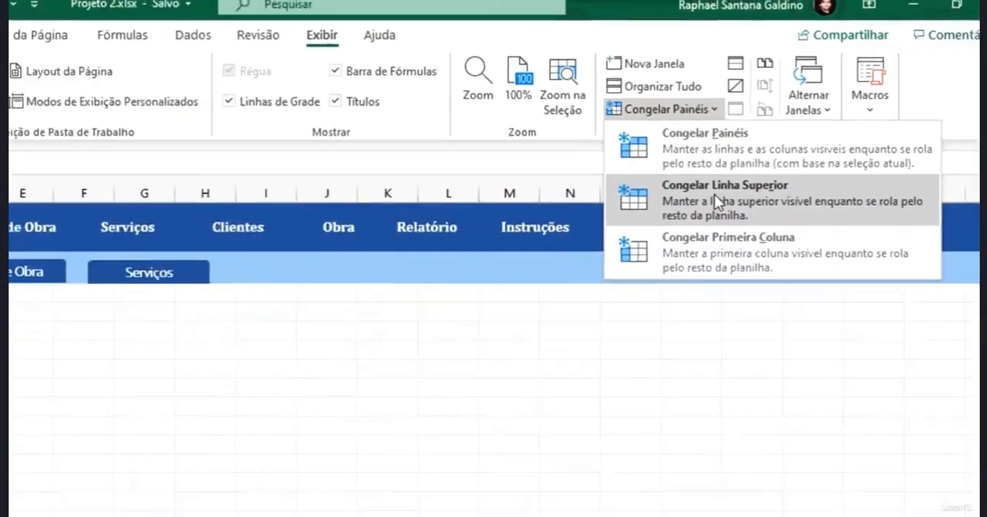
pyautogui.click(718, 202)
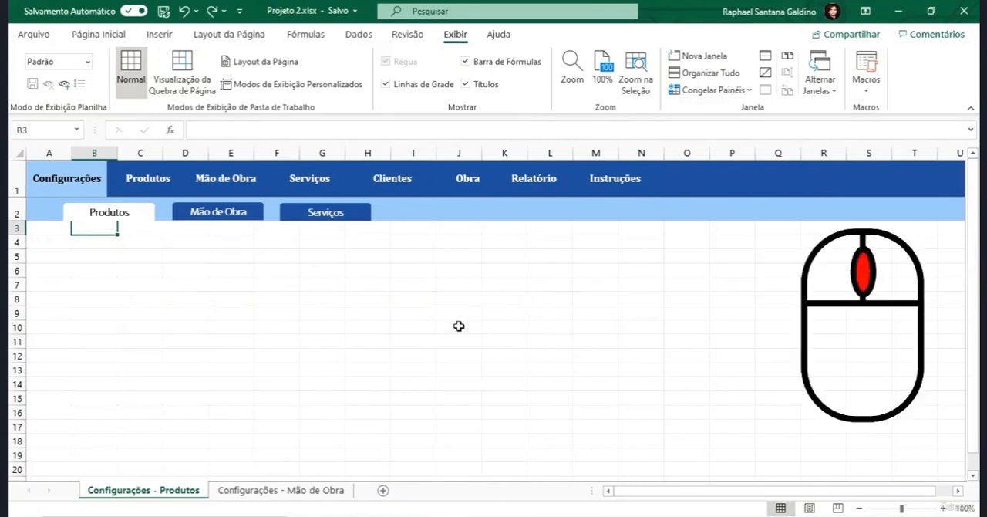
# - Check the frozen top row against the lower rows of the sheet and unfreeze the panes
pyautogui.scroll(-3, 458, 328)
pyautogui.scroll(-12, 442, 309)
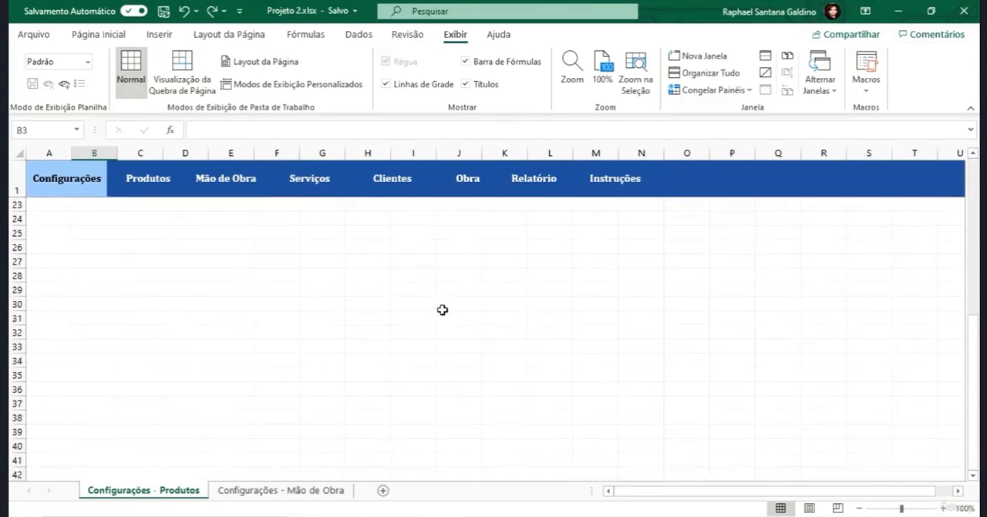
pyautogui.scroll(-15, 440, 308)
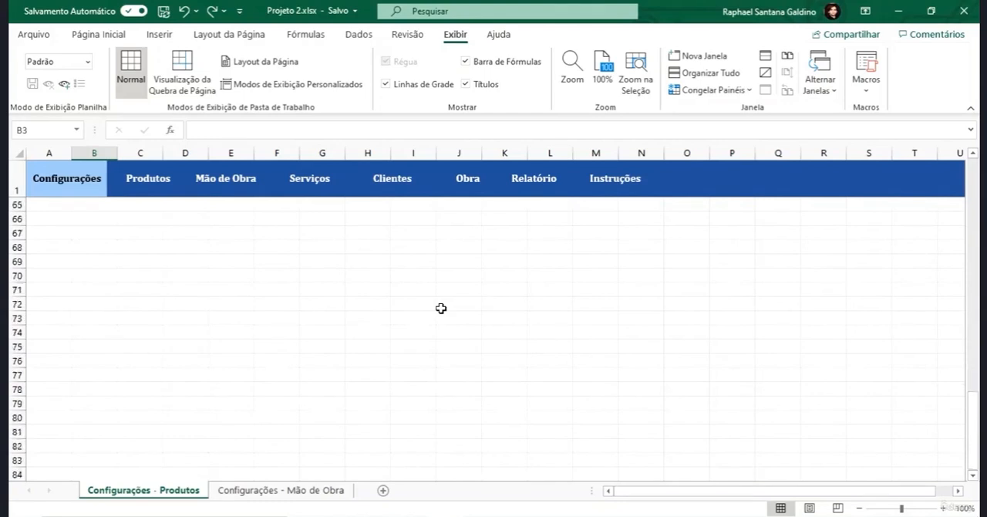
pyautogui.scroll(-3, 436, 315)
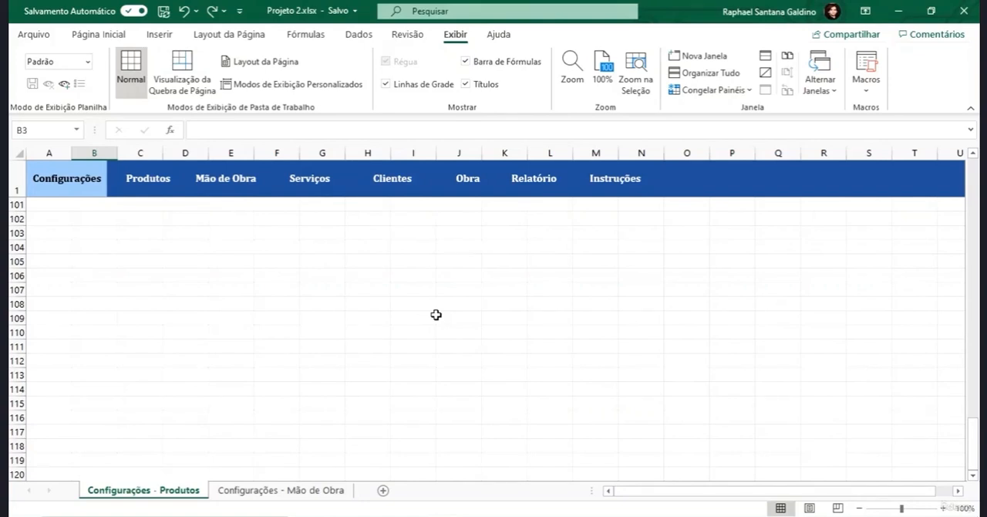
pyautogui.moveTo(974, 441); pyautogui.dragTo(976, 166)
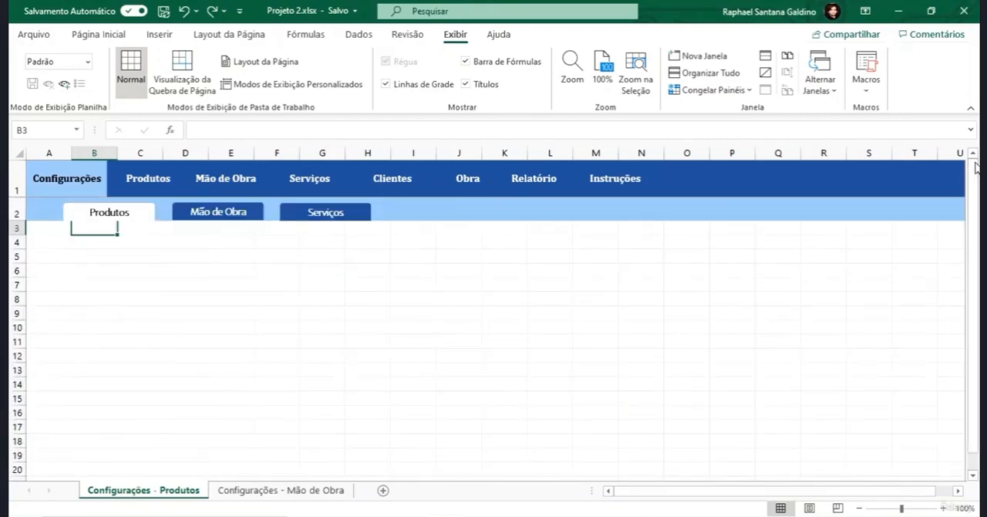
pyautogui.click(737, 90)
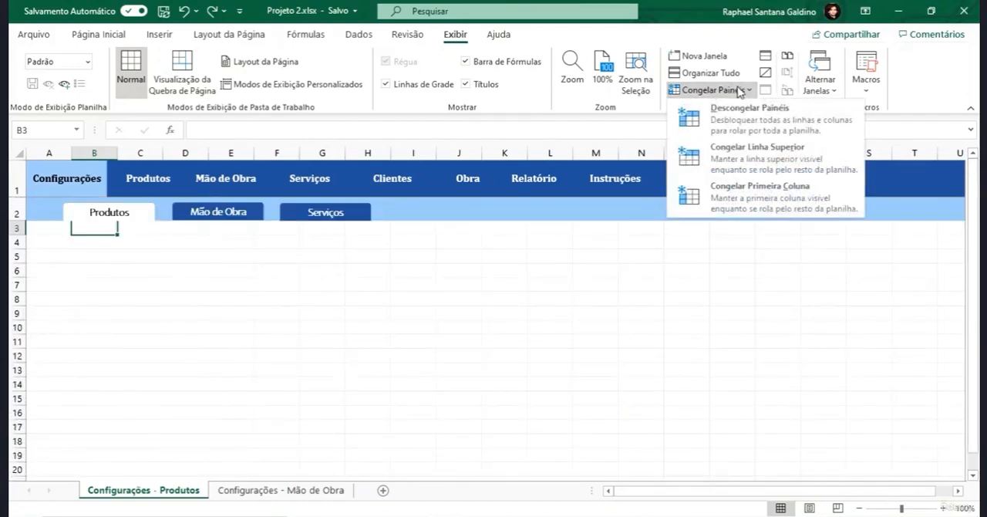
pyautogui.click(825, 116)
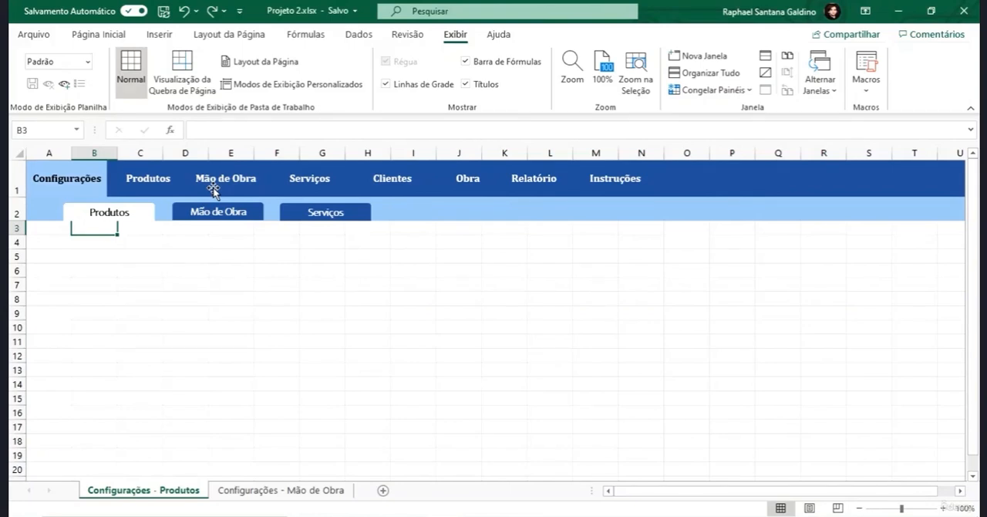
# - Freeze the first column and test it by moving across row 3 to column BR
pyautogui.click(698, 90)
pyautogui.click(760, 189)
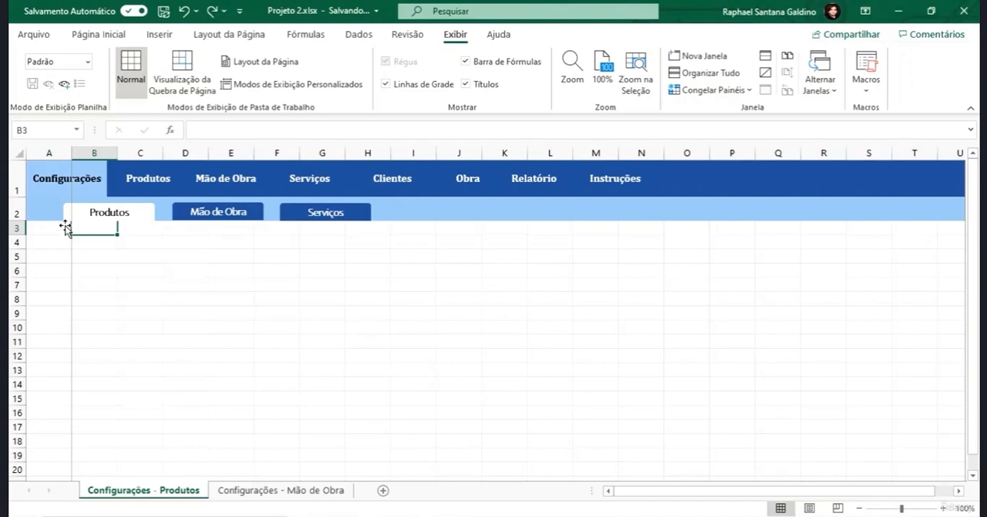
pyautogui.press('Right')
pyautogui.press('Right')
pyautogui.press('Right')
pyautogui.press('Right')
pyautogui.press('Right')
pyautogui.press('Right')
pyautogui.press('Right')
pyautogui.press('Right')
pyautogui.press('Right')
pyautogui.press('Right')
pyautogui.press('Right')
pyautogui.press('Right')
pyautogui.press('Right')
pyautogui.press('Right')
pyautogui.press('Right')
pyautogui.press('Right')
pyautogui.press('Right')
pyautogui.press('Right')
pyautogui.press('Right')
pyautogui.press('Right')
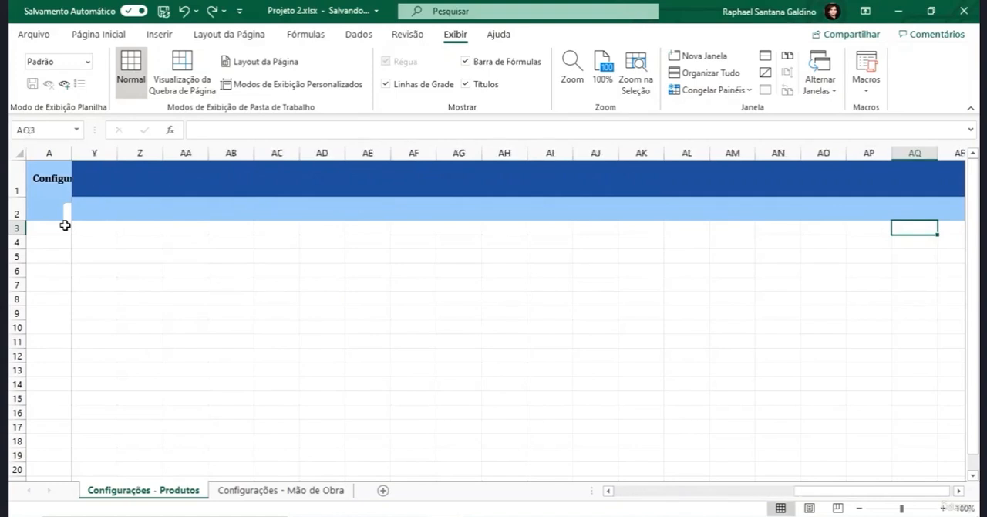
pyautogui.press('Right')
pyautogui.press('Right')
pyautogui.press('Right')
pyautogui.press('Right')
pyautogui.press('Right')
pyautogui.press('Right')
pyautogui.press('Right')
pyautogui.press('Right')
pyautogui.press('Right')
pyautogui.press('Right')
pyautogui.press('Right')
pyautogui.press('Right')
pyautogui.press('Right')
pyautogui.press('Right')
pyautogui.press('Right')
pyautogui.press('Right')
pyautogui.press('Right')
pyautogui.press('Right')
pyautogui.press('Right')
pyautogui.press('Right')
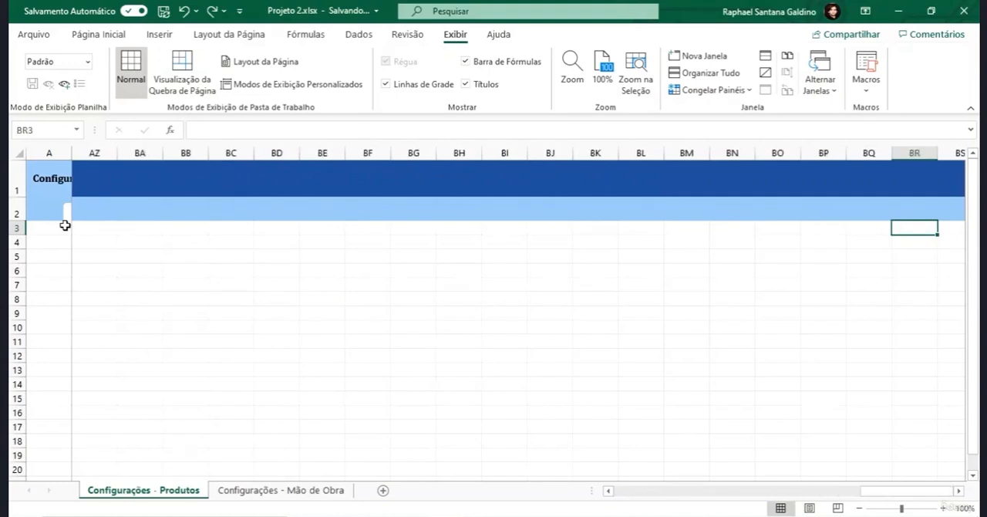
# - Compare columns A and AZ, return to the start of the sheet and unfreeze the first column
pyautogui.click(93, 152)
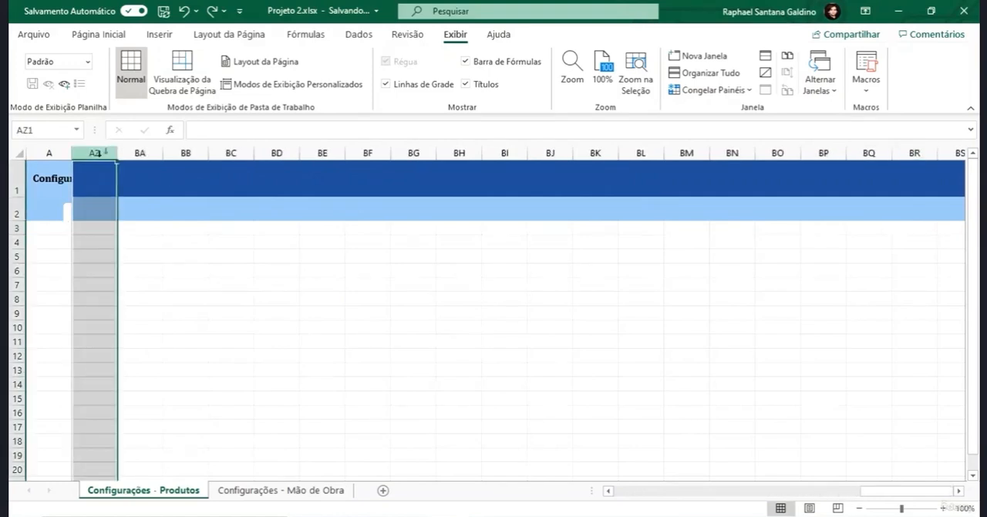
pyautogui.click(45, 152)
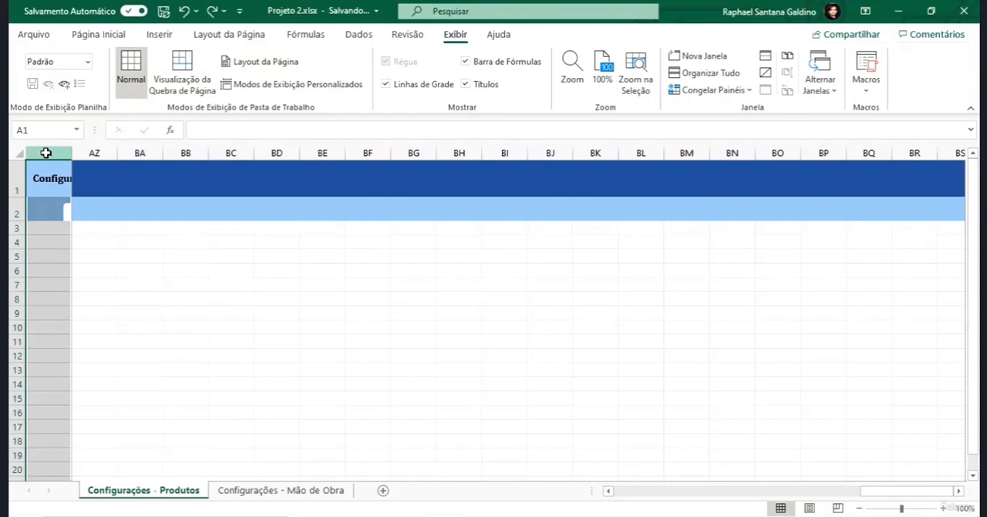
pyautogui.moveTo(875, 494); pyautogui.dragTo(584, 498)
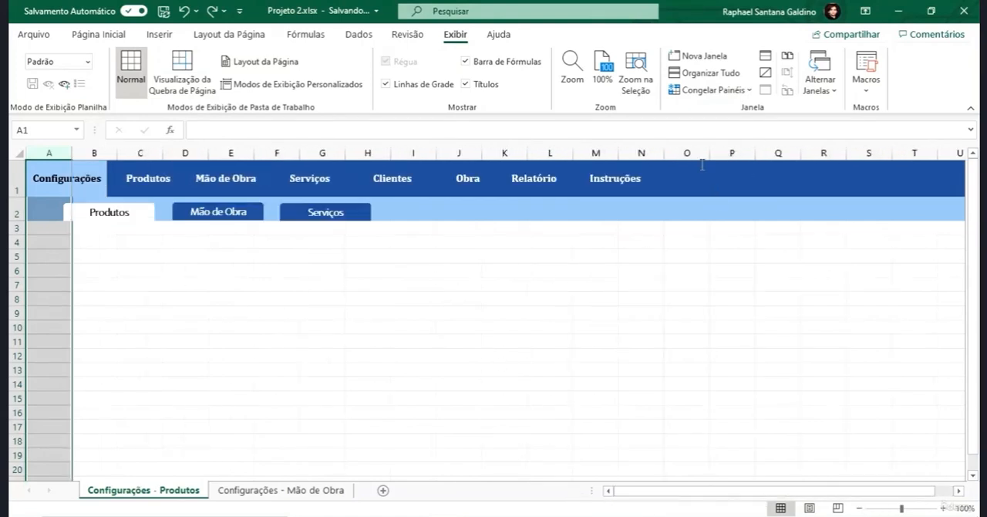
pyautogui.click(709, 91)
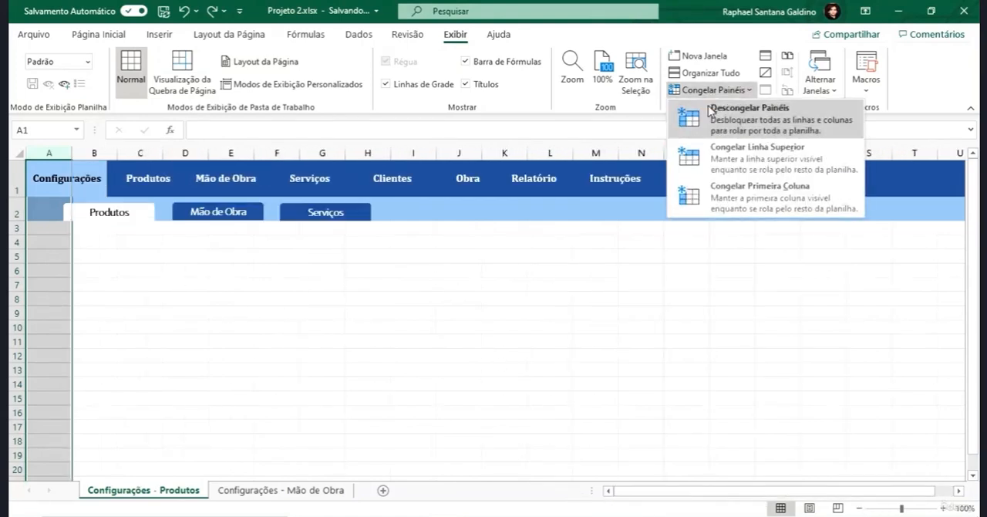
pyautogui.click(711, 112)
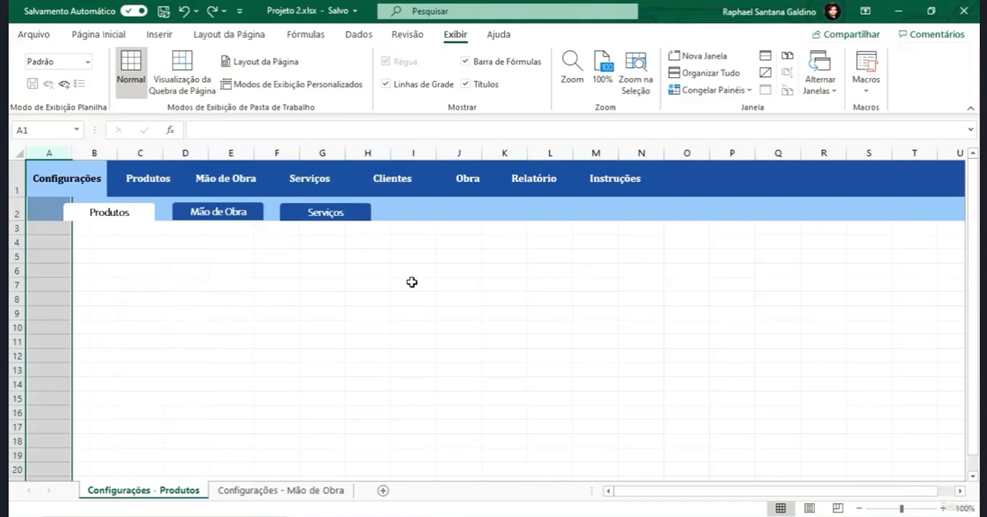
# - Freeze the panes at cell A3 so that rows 1 and 2 of the Produtos sheet stay fixed
pyautogui.click(64, 226)
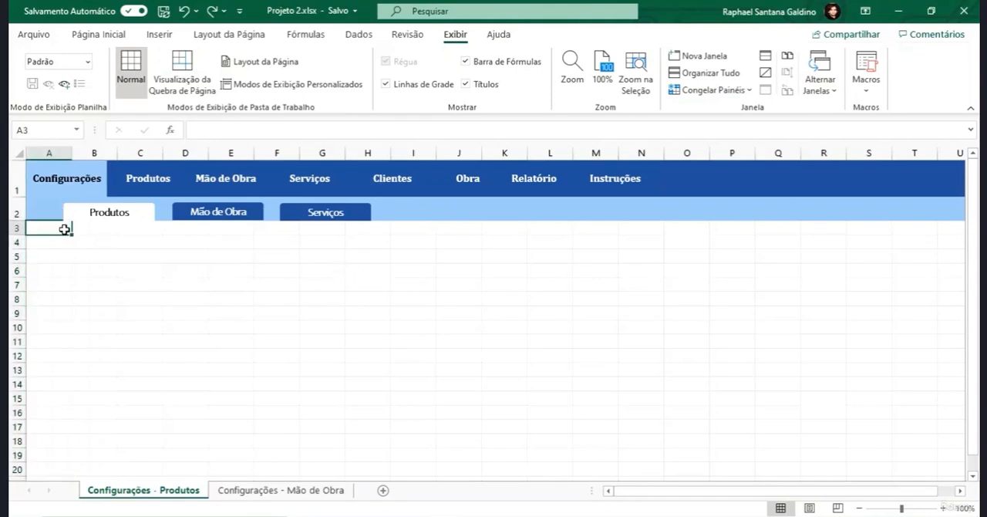
pyautogui.press('Up')
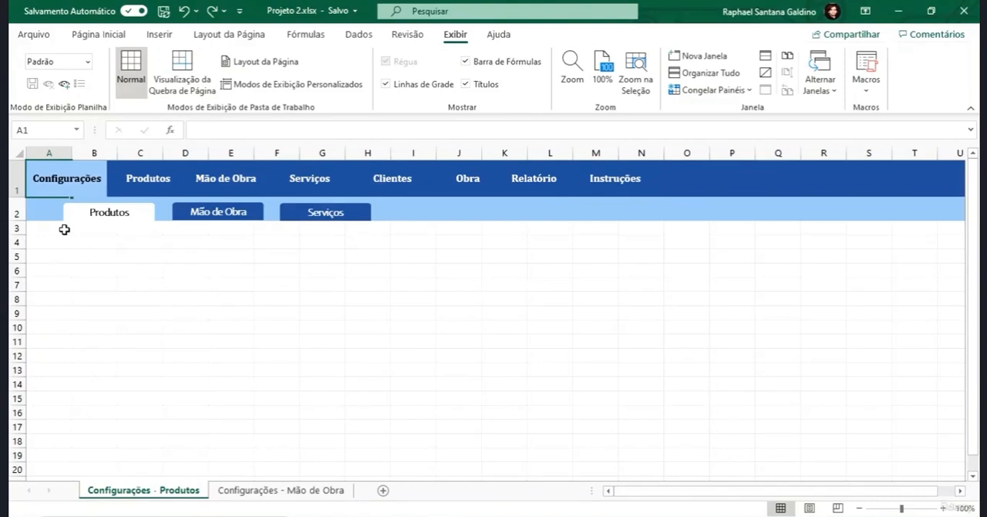
pyautogui.click(64, 229)
pyautogui.press('Up')
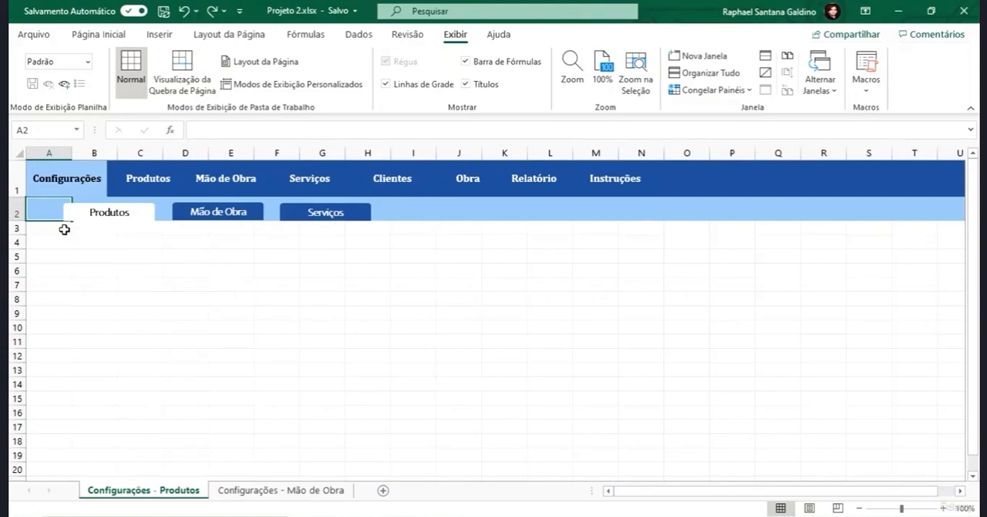
pyautogui.click(65, 229)
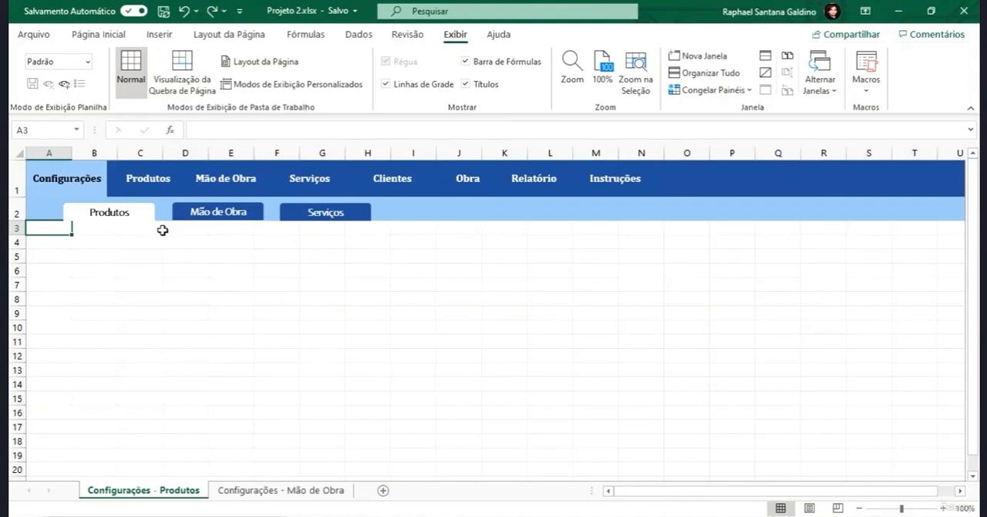
pyautogui.click(699, 91)
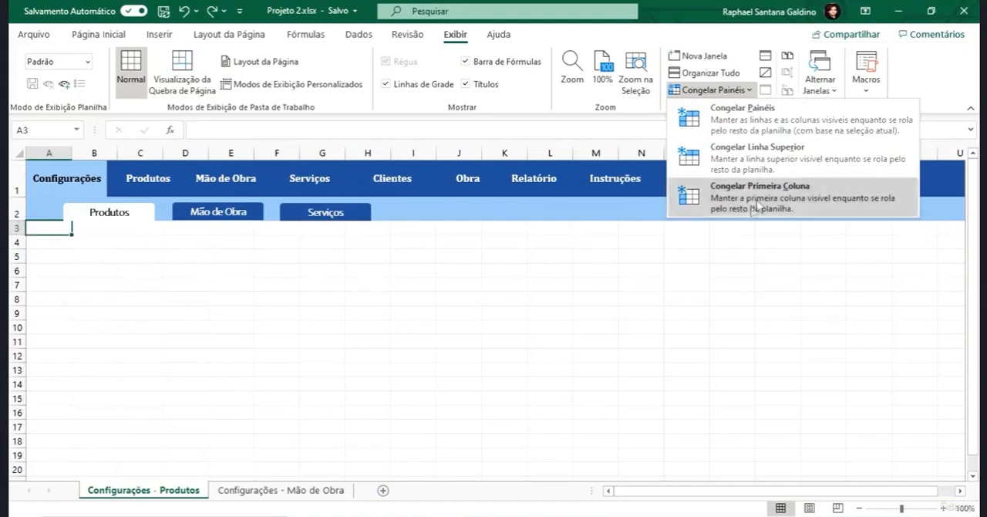
pyautogui.click(765, 121)
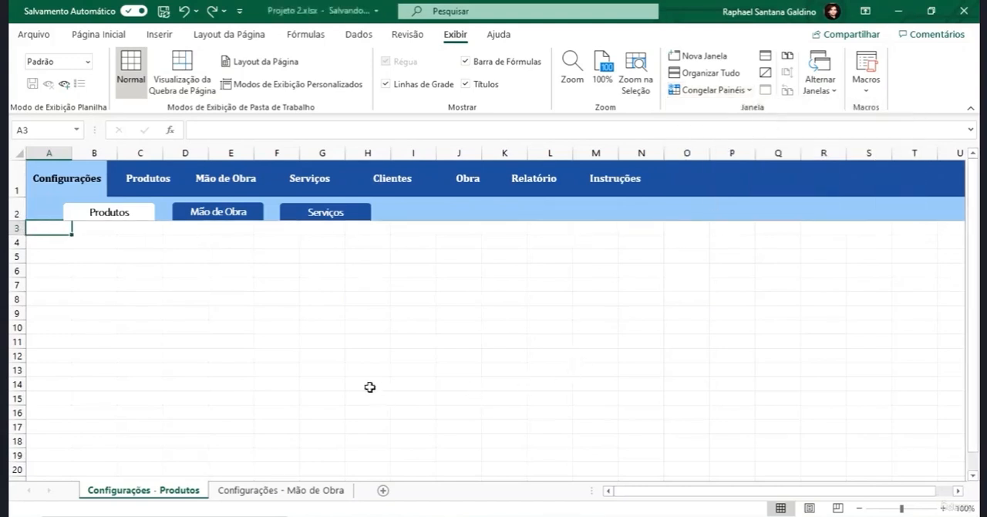
# - Compare how the two header rows behave further down the Produtos and Mão de Obra configuration sheets, ending on Produtos
pyautogui.click(279, 318)
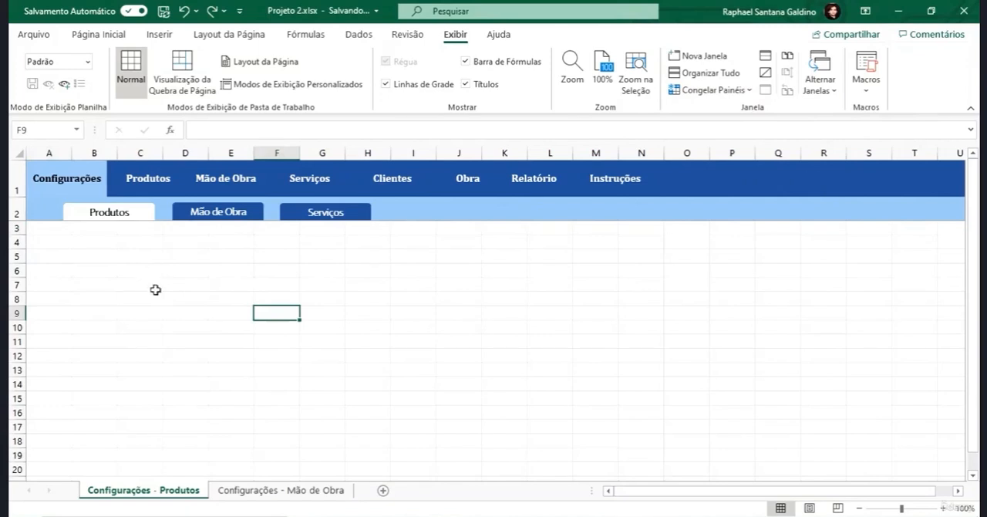
pyautogui.scroll(-5, 158, 299)
pyautogui.scroll(-10, 157, 301)
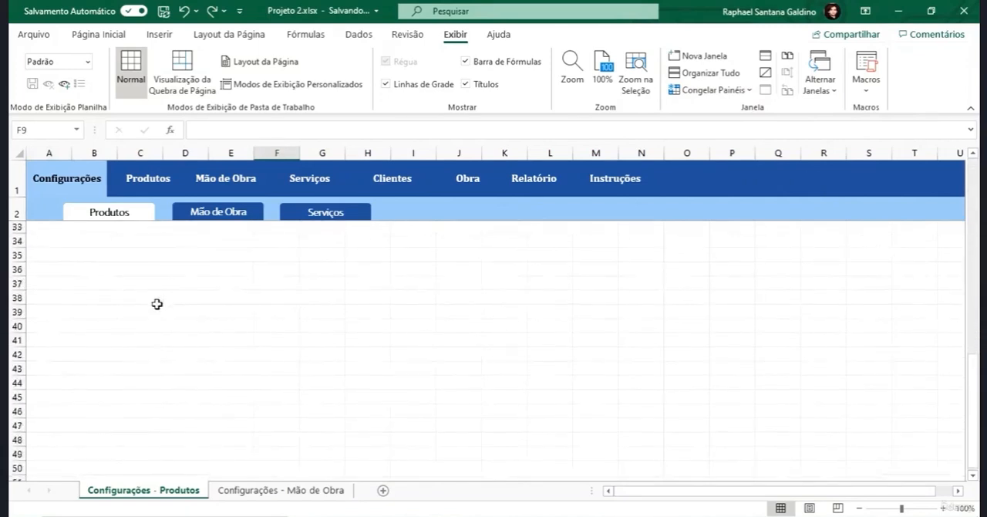
pyautogui.scroll(-2, 158, 304)
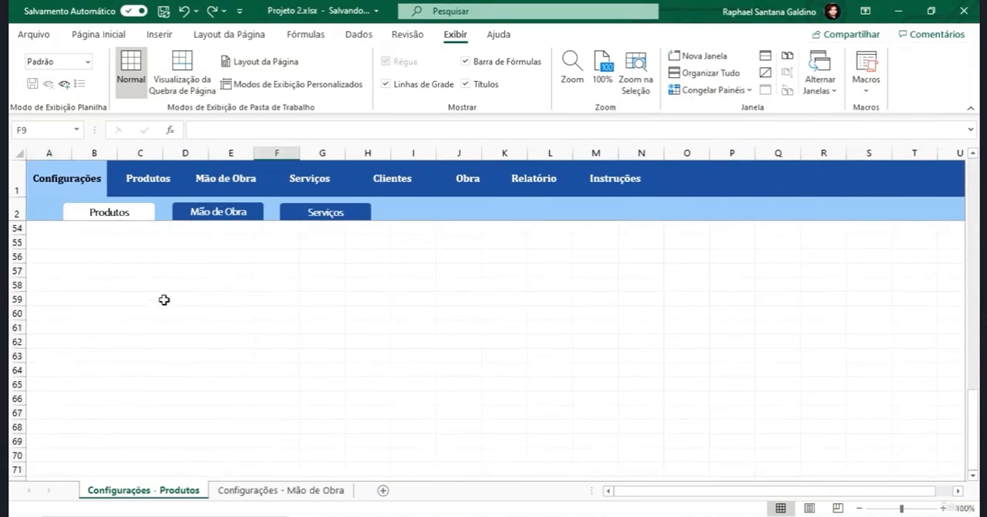
pyautogui.click(231, 214)
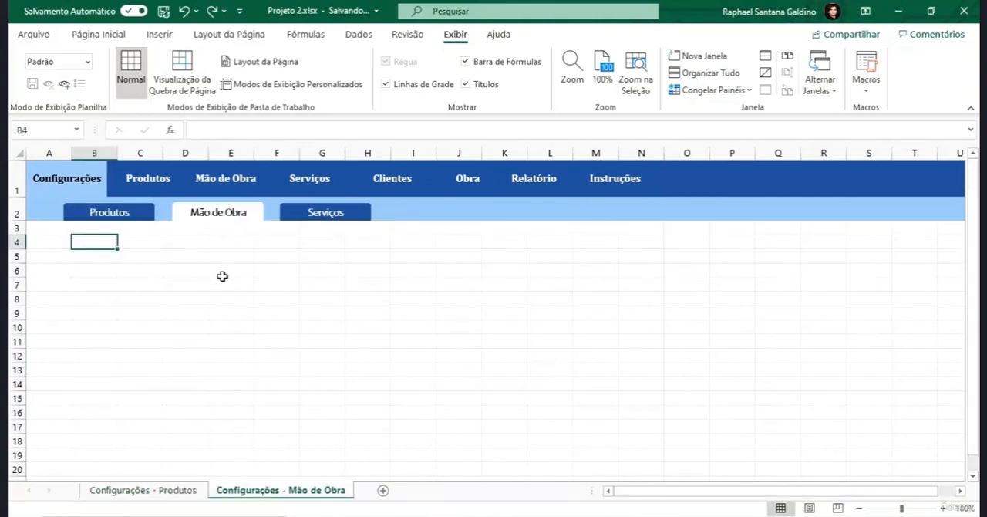
pyautogui.scroll(-11, 223, 276)
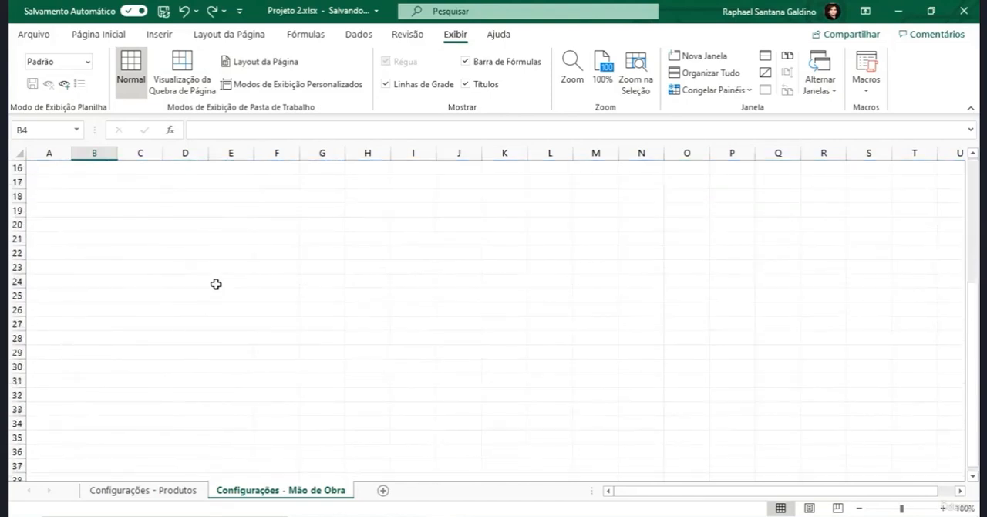
pyautogui.scroll(-3, 216, 284)
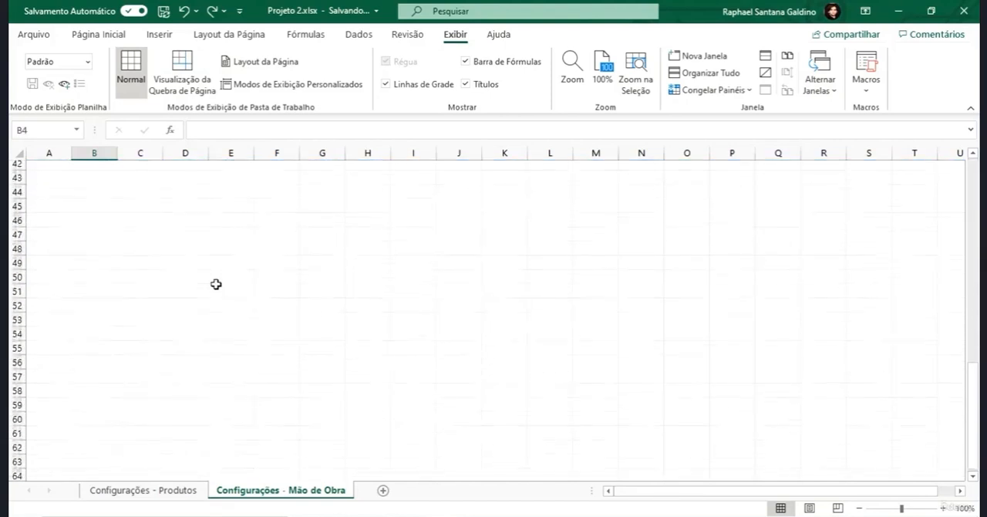
pyautogui.scroll(14, 216, 284)
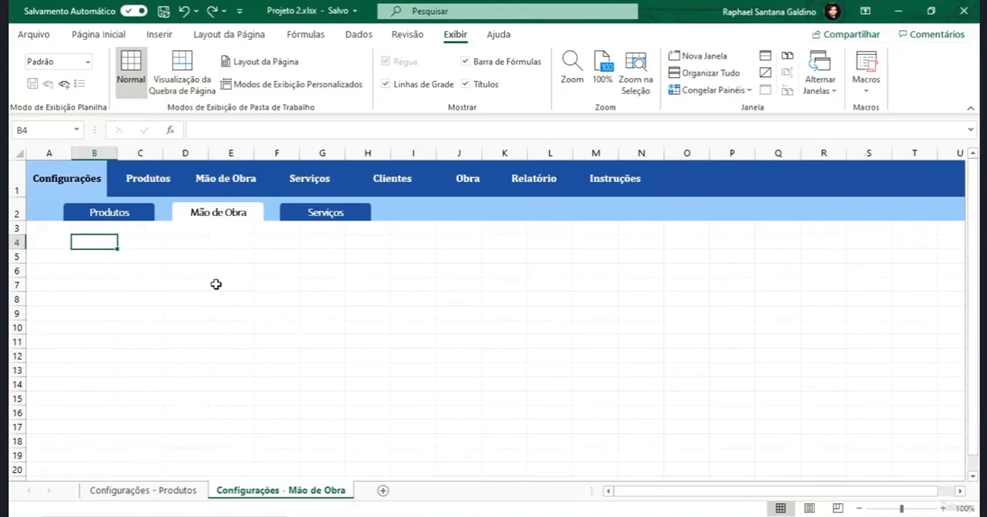
pyautogui.click(132, 215)
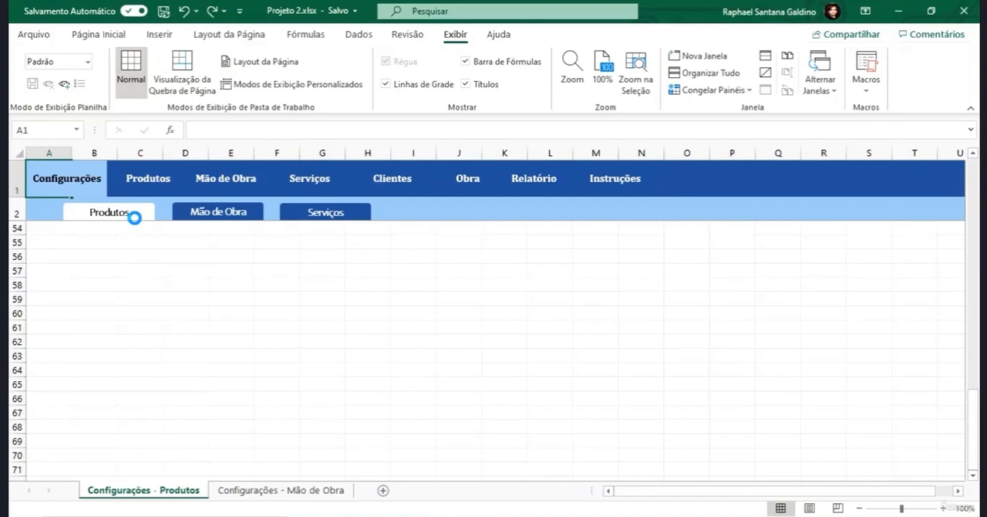
# - Unfreeze the panes on the Produtos sheet and freeze them again at cell C3 to fix rows 1–2 and columns A–B
pyautogui.click(714, 91)
pyautogui.click(698, 227)
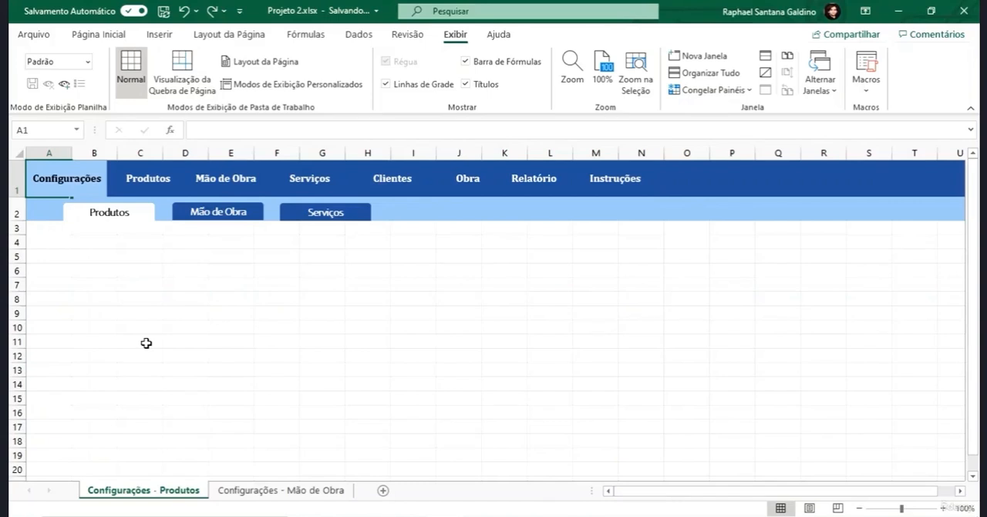
pyautogui.press('Down')
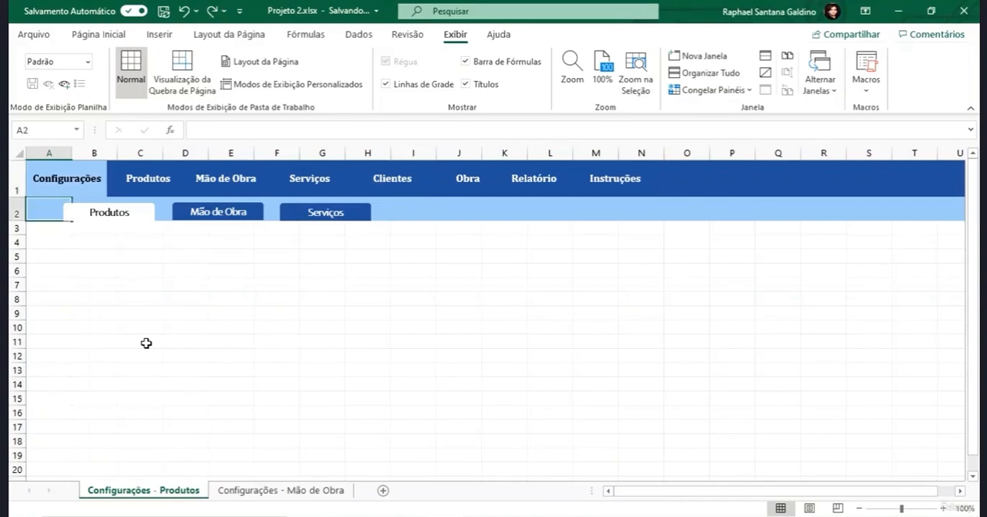
pyautogui.press('Down')
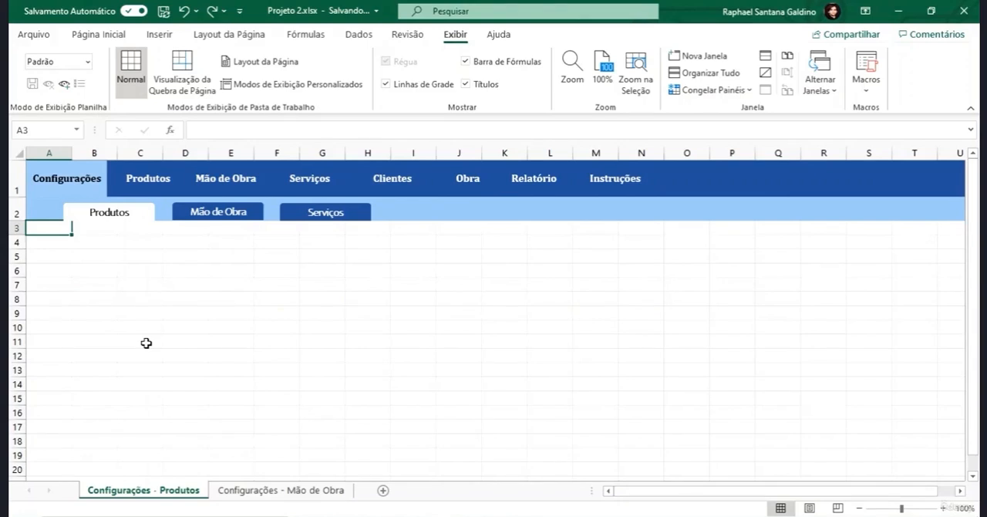
pyautogui.press('Right')
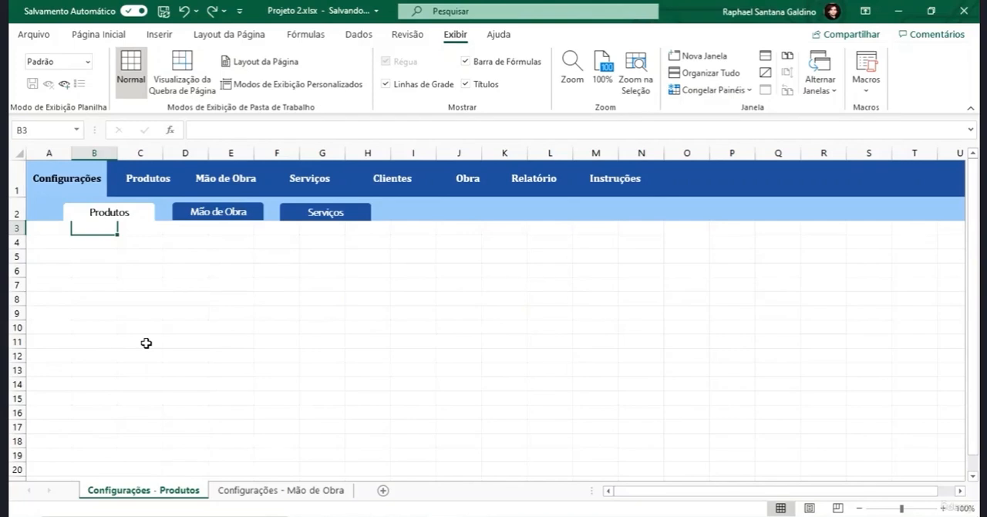
pyautogui.press('Right')
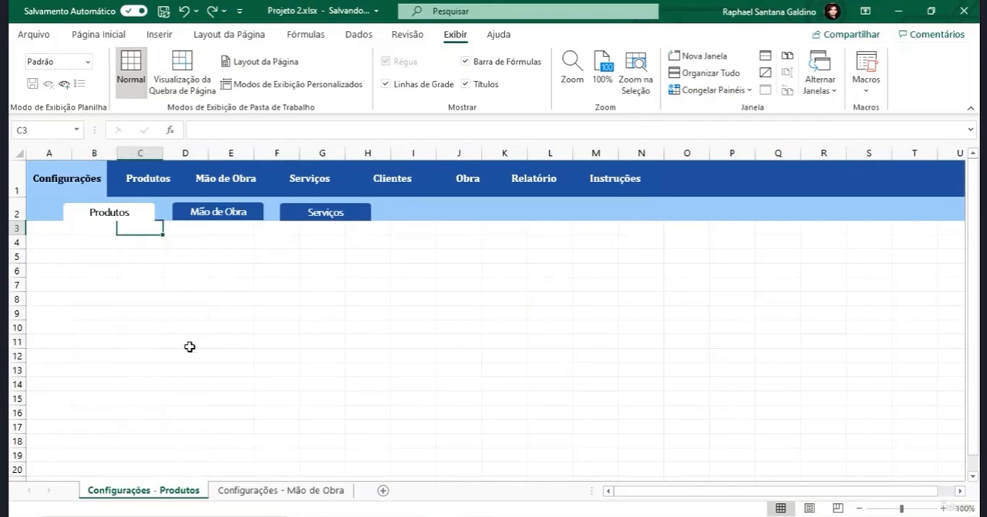
pyautogui.click(713, 89)
pyautogui.click(725, 113)
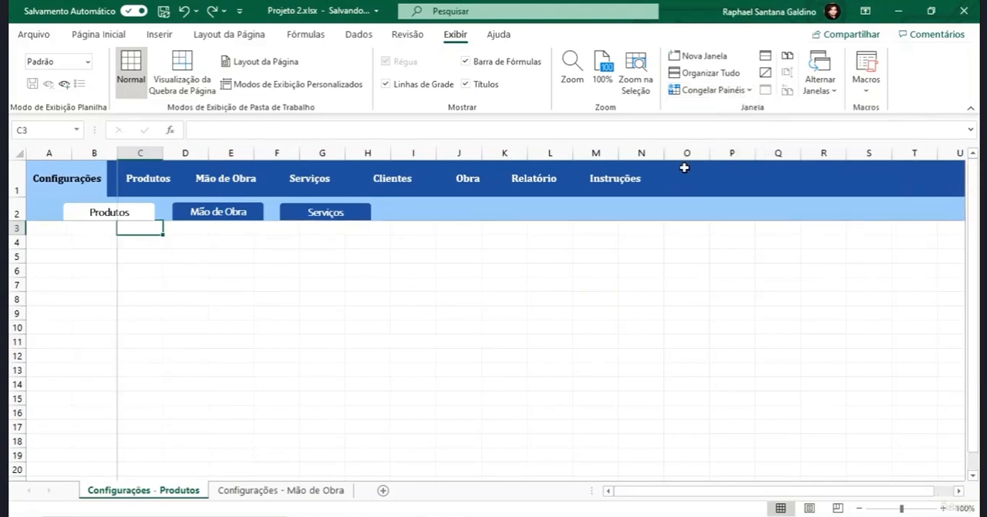
# - Test the frozen rows and columns by browsing down the sheet and moving along row 9 to column AR and back to column A
pyautogui.scroll(-6, 554, 332)
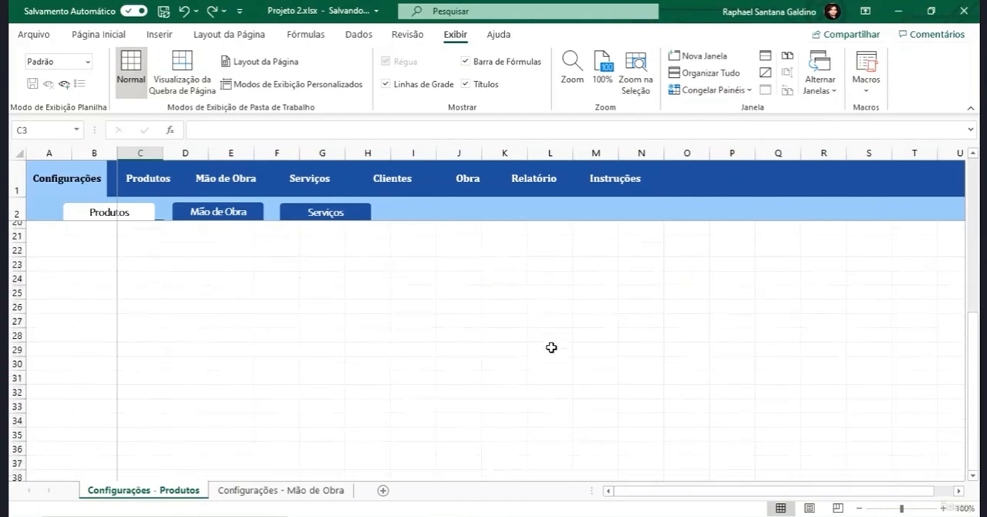
pyautogui.scroll(6, 552, 348)
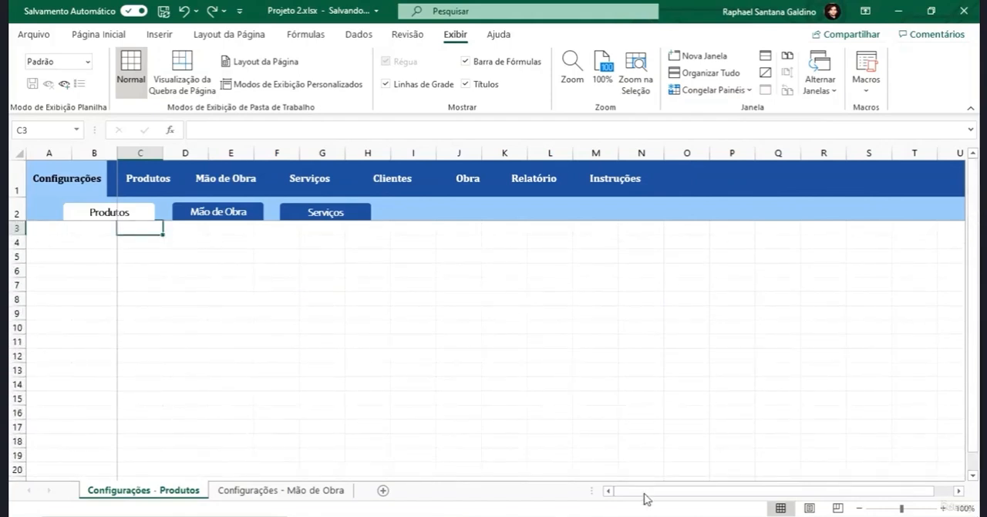
pyautogui.click(594, 314)
pyautogui.press('Right')
pyautogui.press('Right')
pyautogui.press('Right')
pyautogui.press('Right')
pyautogui.press('Right')
pyautogui.press('Right')
pyautogui.press('Right')
pyautogui.press('Right')
pyautogui.press('Right')
pyautogui.press('Right')
pyautogui.press('Right')
pyautogui.press('Right')
pyautogui.press('Right')
pyautogui.press('Right')
pyautogui.press('Right')
pyautogui.press('Right')
pyautogui.press('Right')
pyautogui.press('Right')
pyautogui.press('Right')
pyautogui.press('Right')
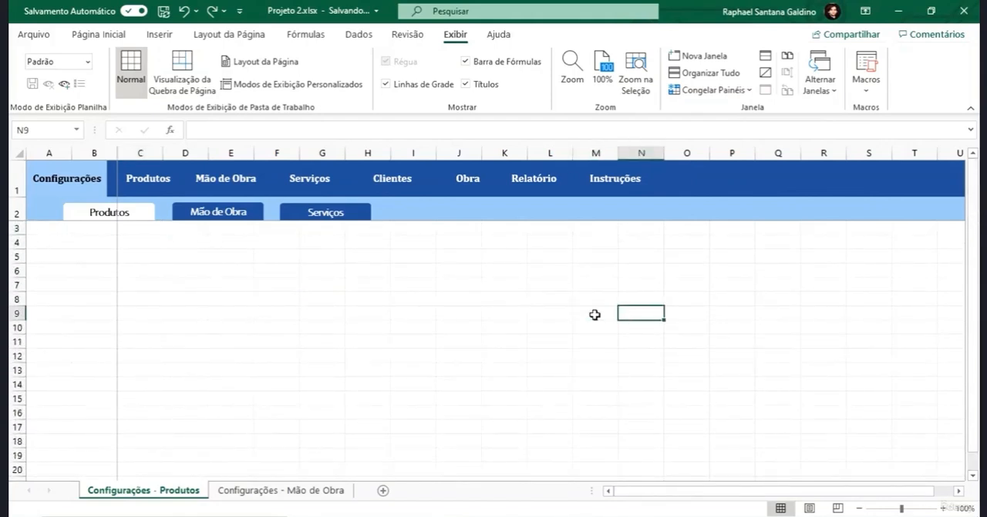
pyautogui.press('Right')
pyautogui.press('Right')
pyautogui.press('Right')
pyautogui.press('Right')
pyautogui.press('Right')
pyautogui.press('Right')
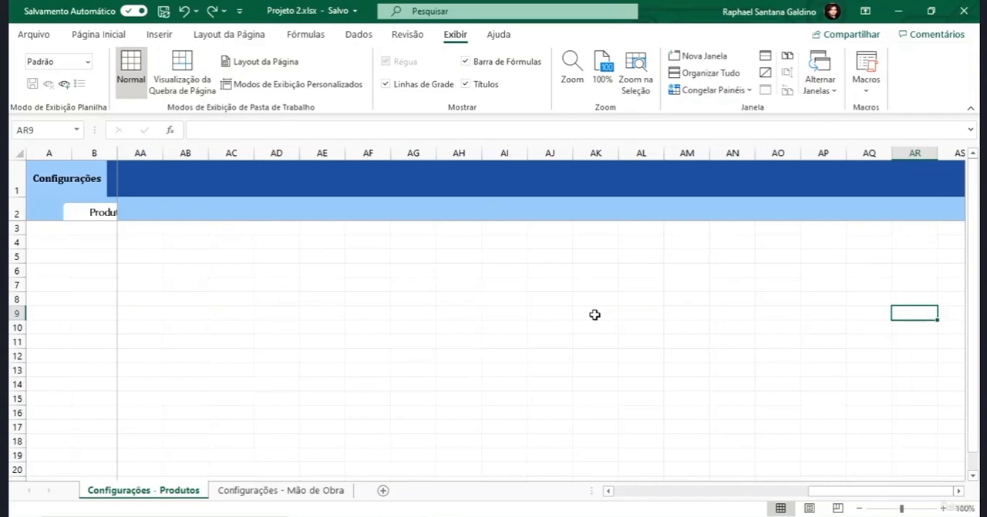
pyautogui.press('Left')
pyautogui.press('Left')
pyautogui.press('Left')
pyautogui.press('Left')
pyautogui.press('Left')
pyautogui.press('Left')
pyautogui.press('Left')
pyautogui.press('Left')
pyautogui.press('Left')
pyautogui.press('Left')
pyautogui.press('Left')
pyautogui.press('Left')
pyautogui.press('Left')
pyautogui.press('Left')
pyautogui.press('Left')
pyautogui.press('Left')
pyautogui.press('Left')
pyautogui.press('Left')
pyautogui.press('Left')
pyautogui.press('Left')
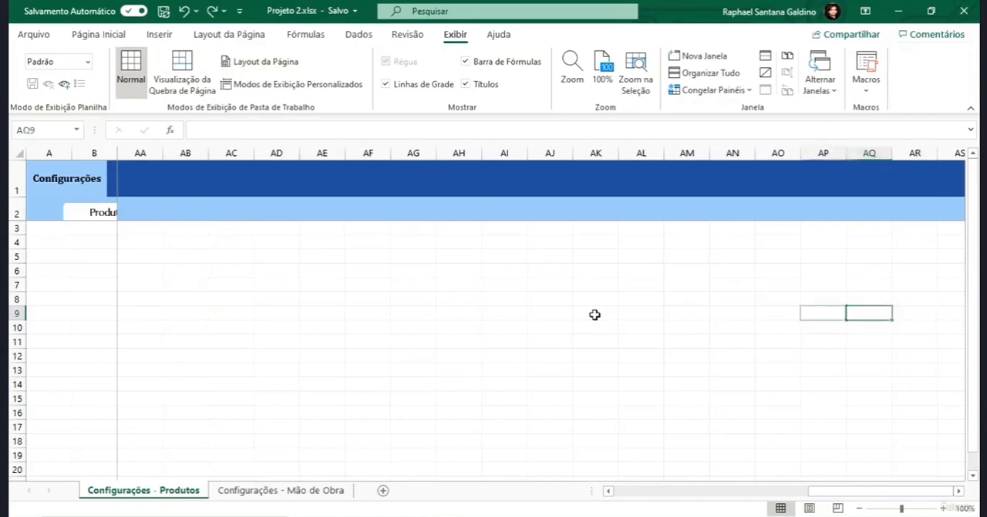
# - Freeze the panes at cell A3 of the Configurações - Mão de Obra sheet so that rows 1 and 2 stay fixed
pyautogui.click(285, 489)
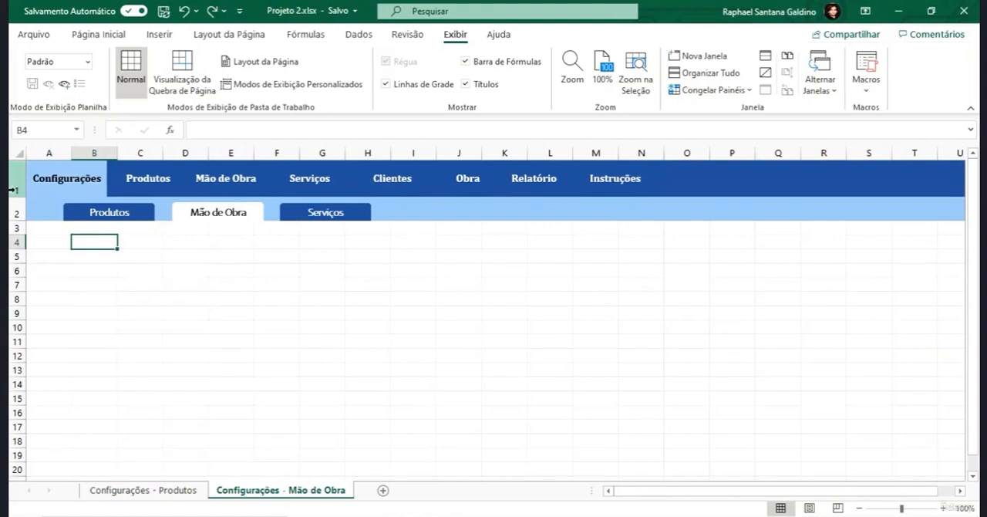
pyautogui.click(44, 225)
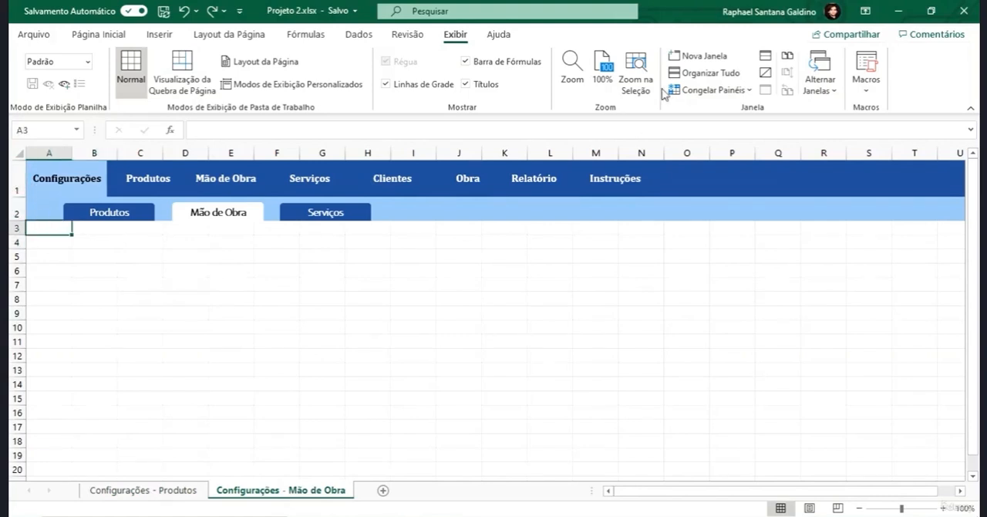
pyautogui.click(709, 90)
pyautogui.click(718, 165)
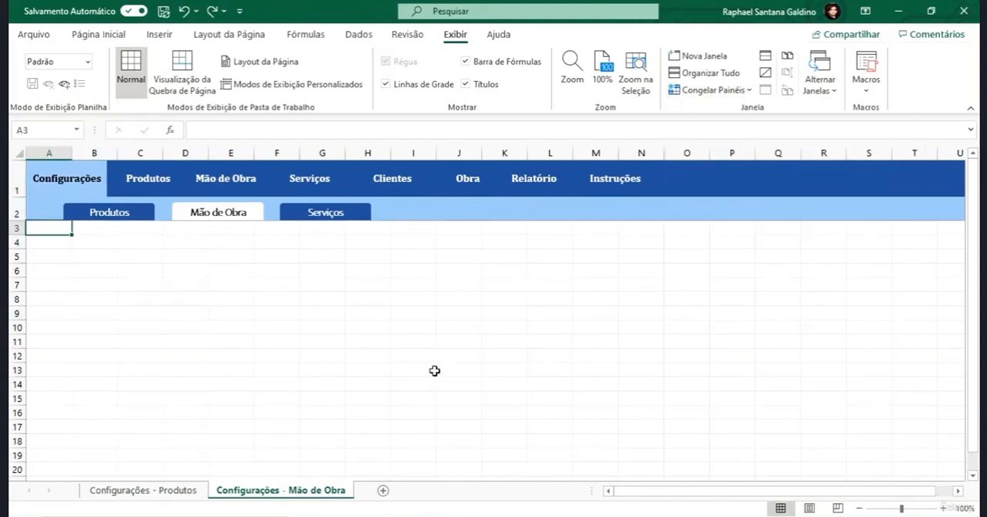
# - Unfreeze the Configurações - Produtos sheet and freeze its panes at cell A3 to keep only rows 1 and 2 fixed
pyautogui.click(190, 492)
pyautogui.click(725, 90)
pyautogui.click(742, 114)
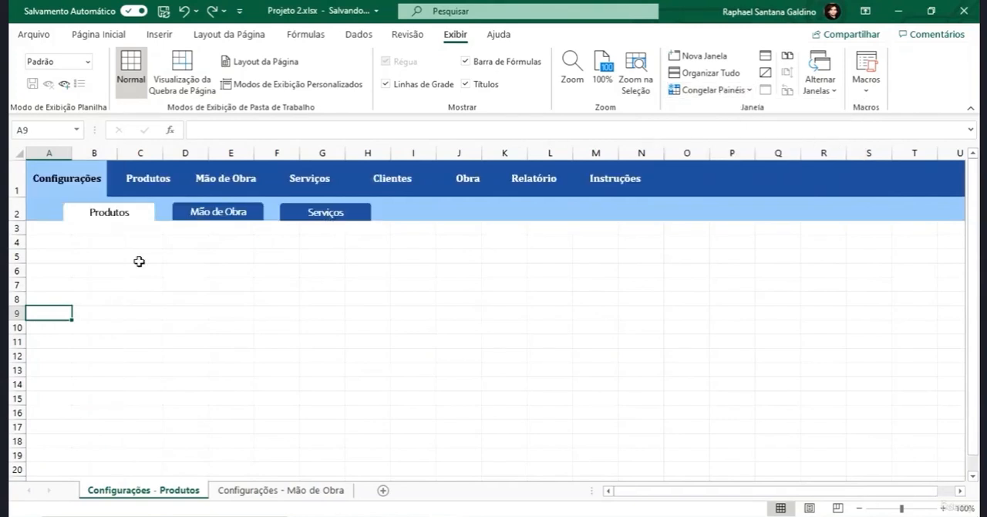
pyautogui.click(52, 228)
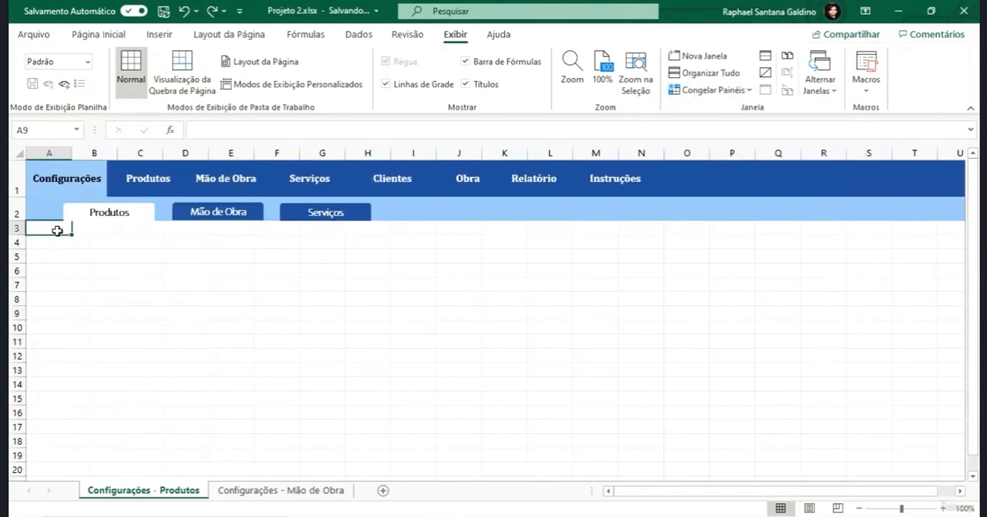
pyautogui.click(710, 89)
pyautogui.click(715, 114)
# - Check the fixed header rows far down the Produtos and Mão de Obra sheets, switching between them through the submenu links
pyautogui.scroll(-17, 246, 293)
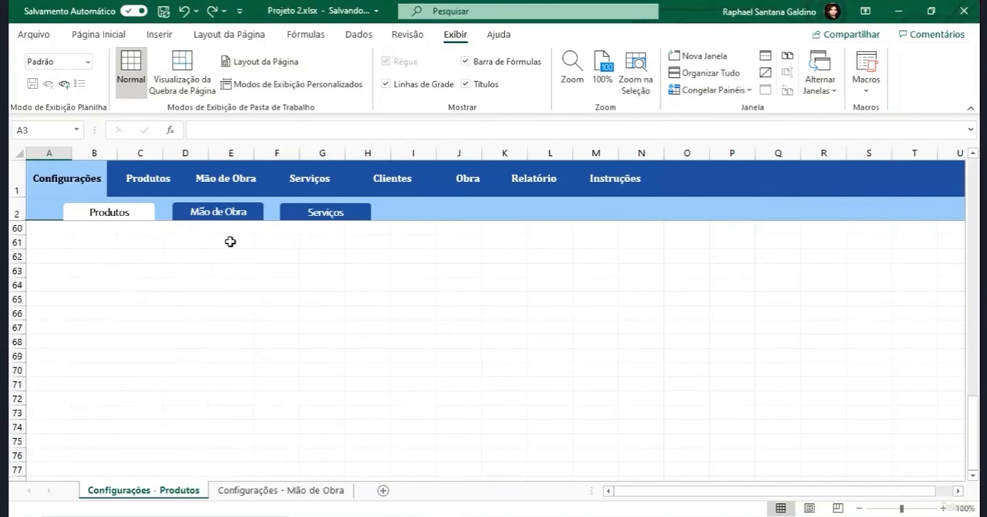
pyautogui.click(216, 213)
pyautogui.scroll(-19, 228, 282)
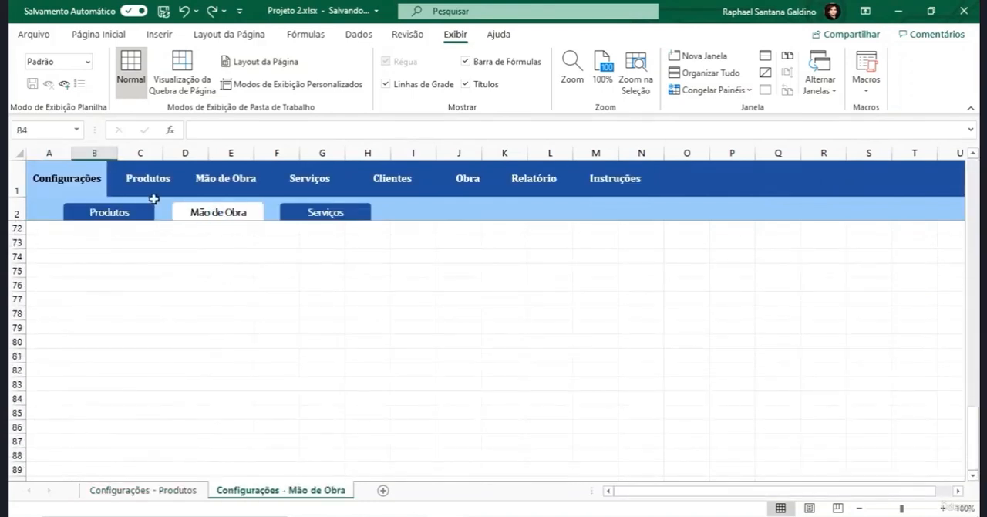
pyautogui.click(122, 211)
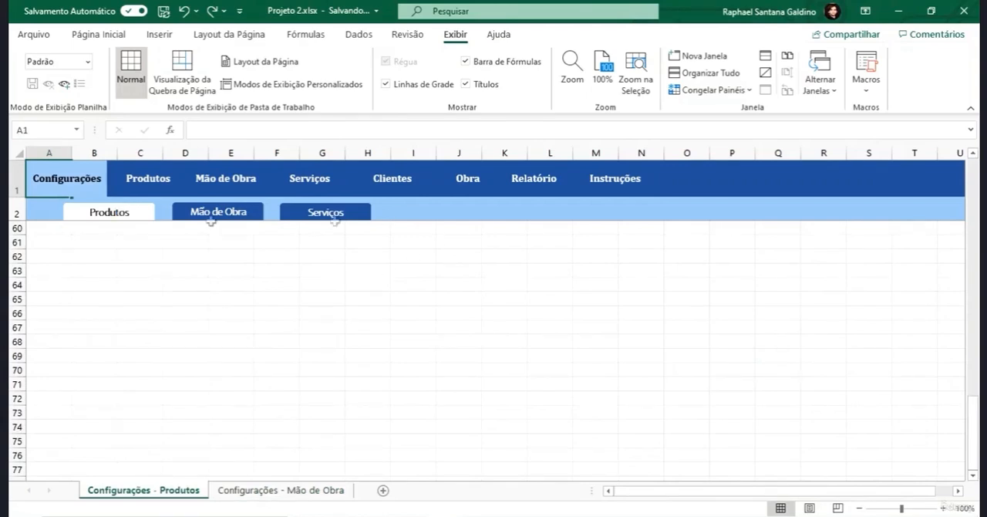
pyautogui.click(109, 212)
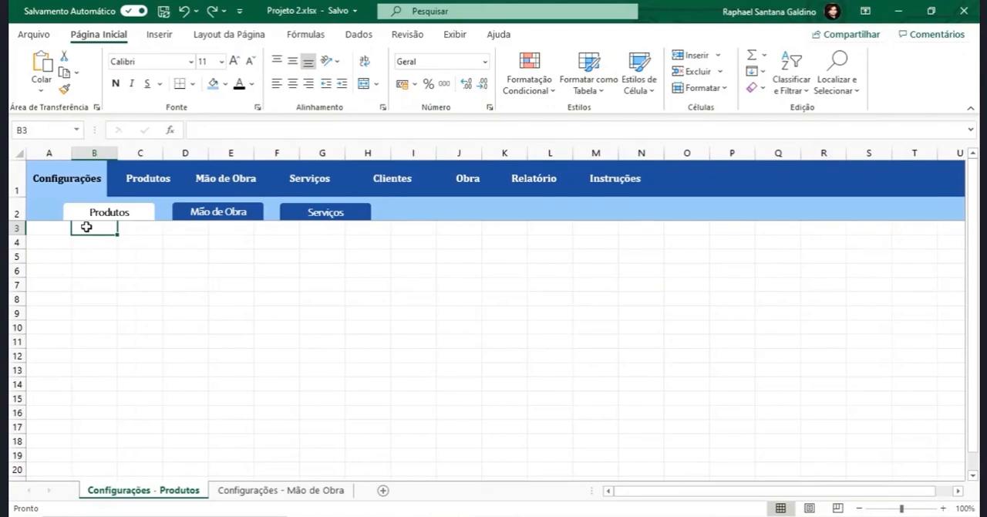
# - Set the height of row 2 on the Produtos configuration sheet to 27
pyautogui.rightClick(17, 213)
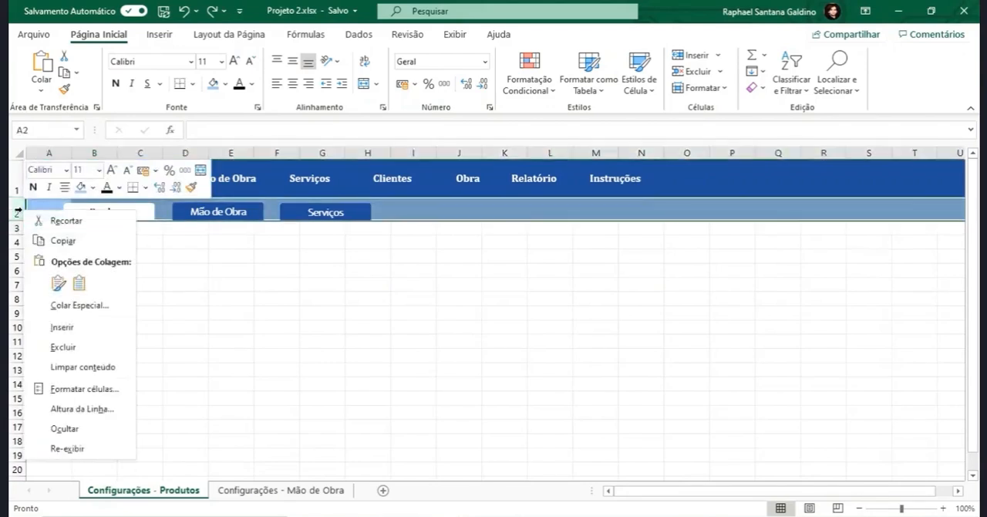
pyautogui.click(82, 409)
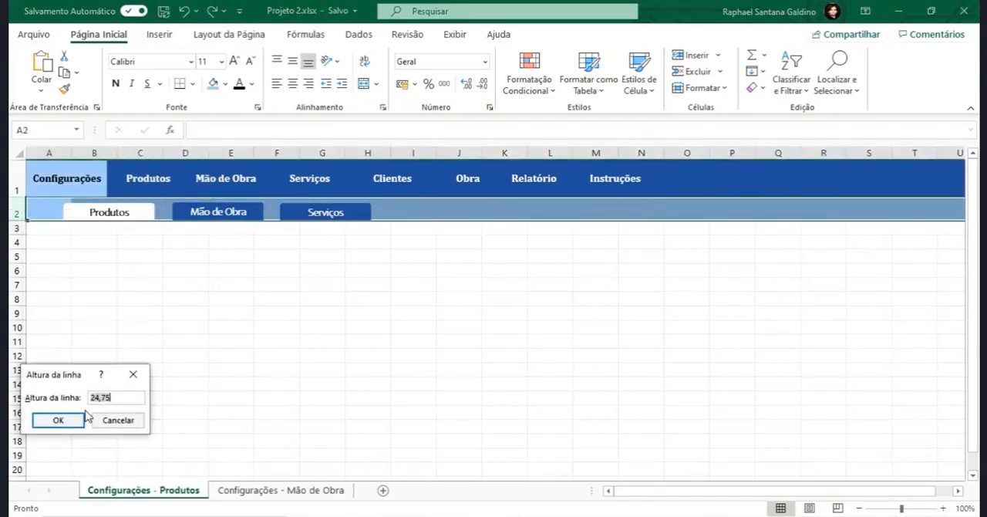
pyautogui.write('27')
pyautogui.press('Return')
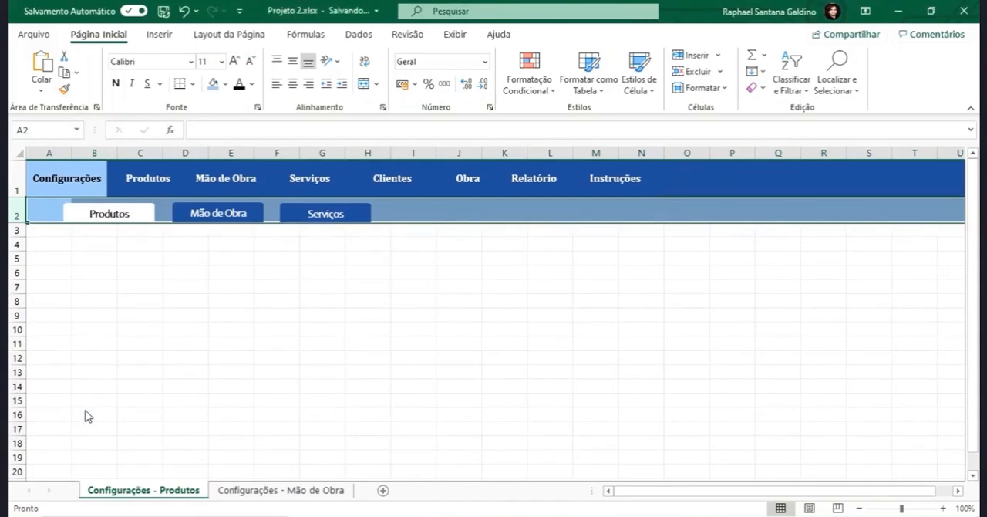
# - Compare the main menu buttons in row 1 with the submenu buttons in row 2, including the font of the Configurações button
pyautogui.click(138, 213)
pyautogui.click(159, 180)
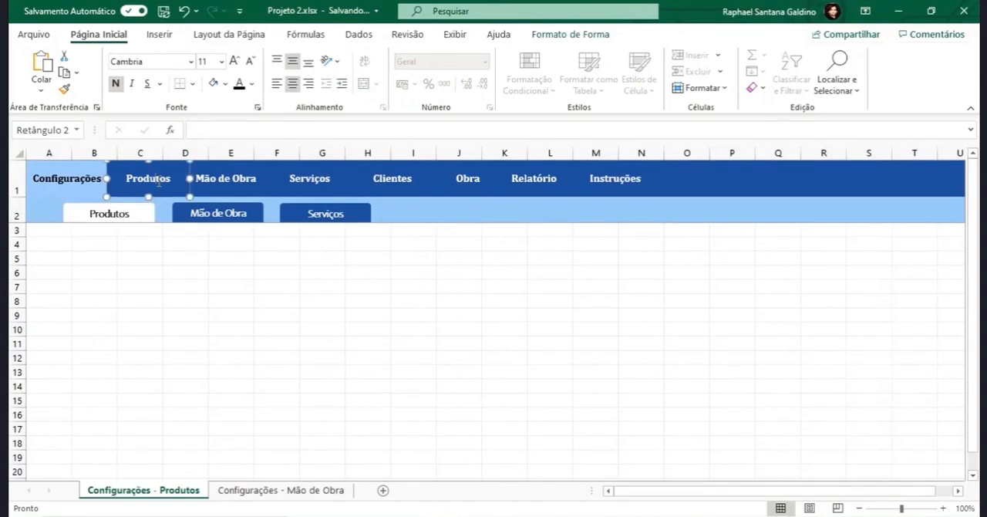
pyautogui.click(19, 213)
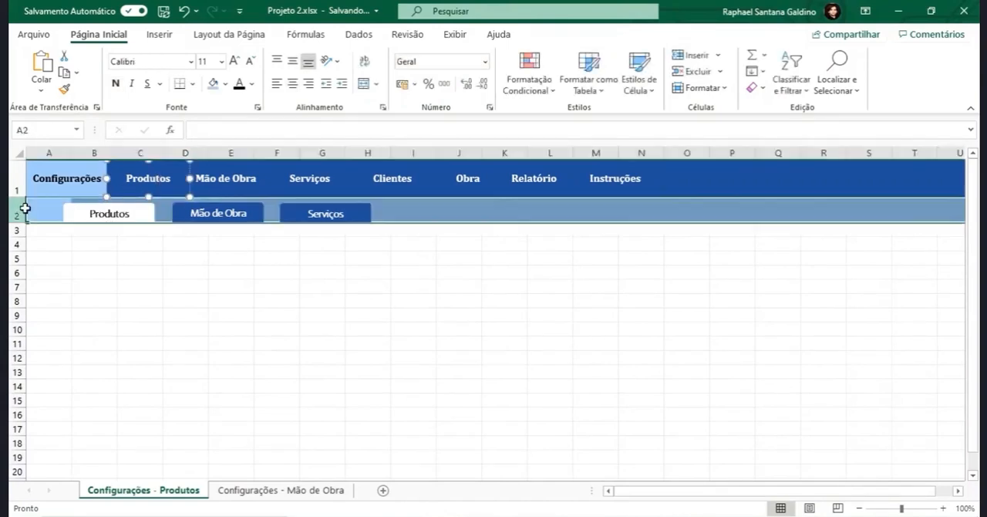
pyautogui.click(14, 186)
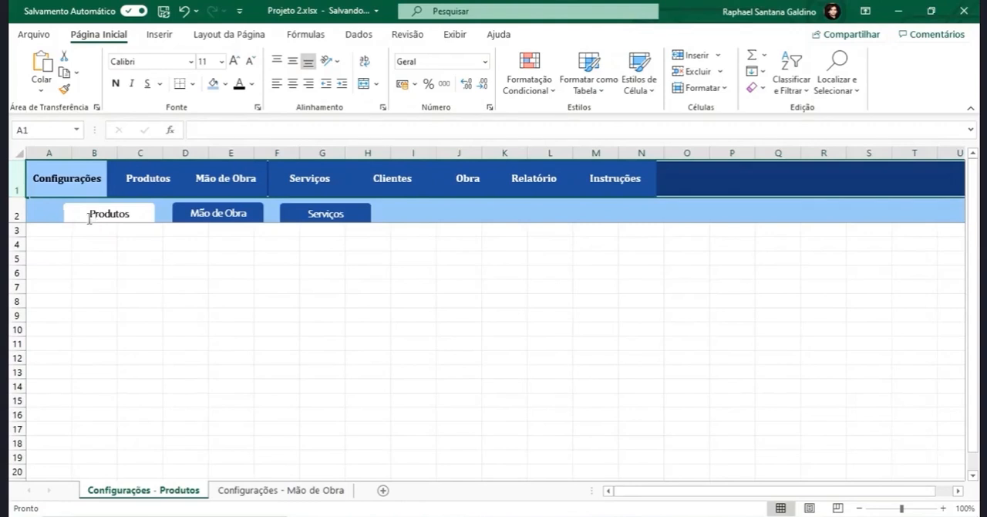
pyautogui.click(15, 214)
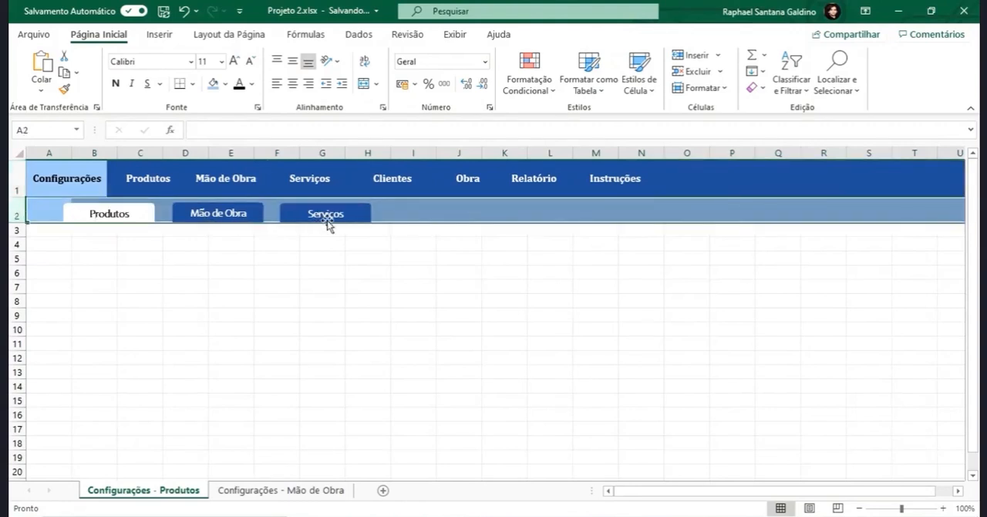
pyautogui.click(70, 174)
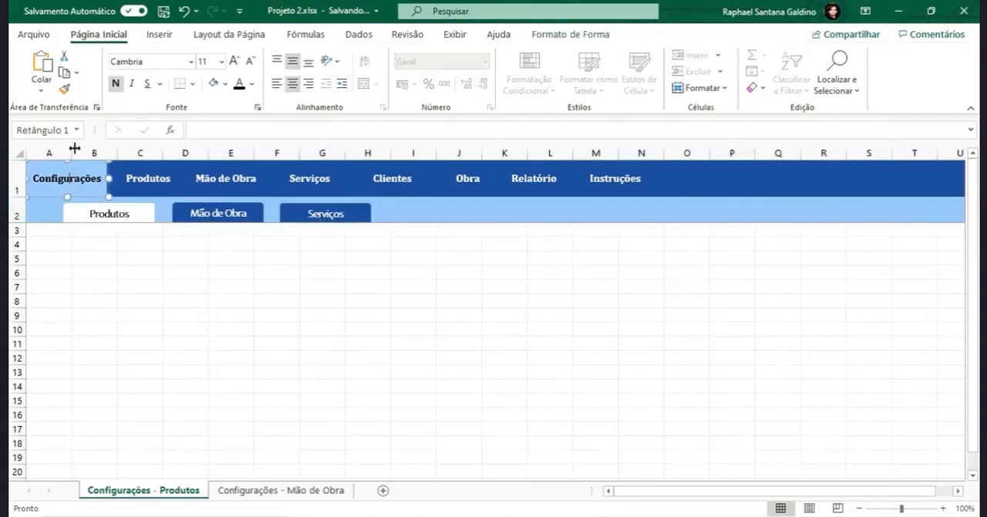
# - Format the Produtos, Mão de Obra and Serviços submenu buttons in row 2 as Cambria, size 10.5, and narrow all three together
pyautogui.keyDown('ctrl'); pyautogui.click(136, 213); pyautogui.keyUp('ctrl')
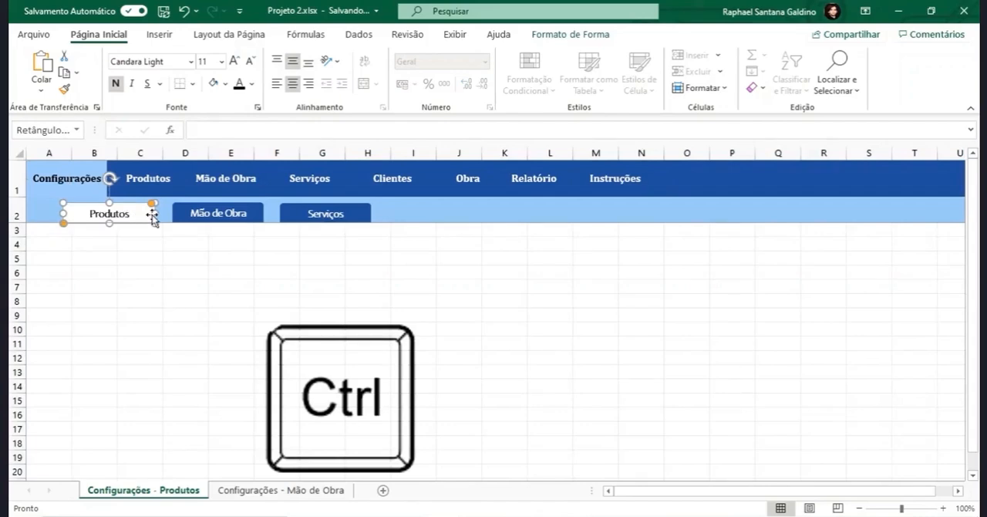
pyautogui.keyDown('ctrl'); pyautogui.click(199, 215); pyautogui.keyUp('ctrl')
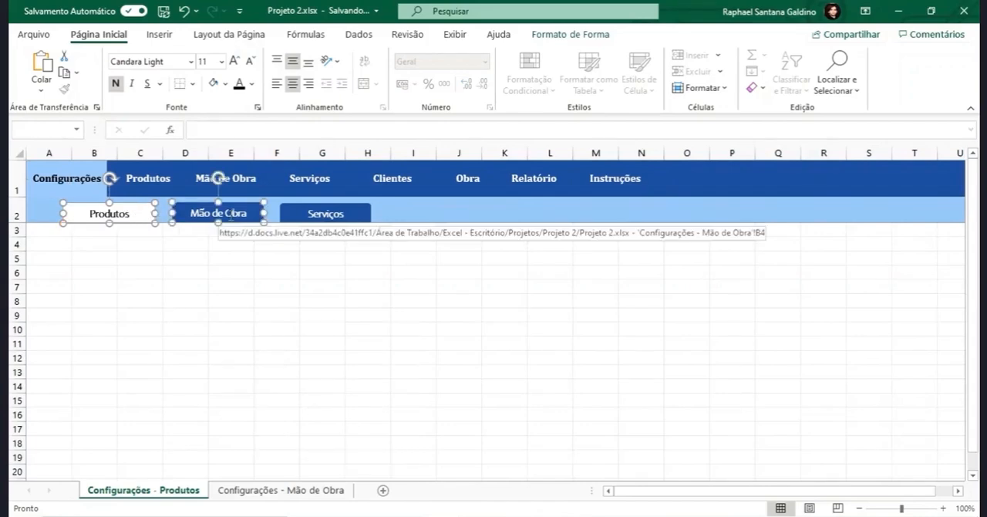
pyautogui.keyDown('ctrl'); pyautogui.click(313, 217); pyautogui.keyUp('ctrl')
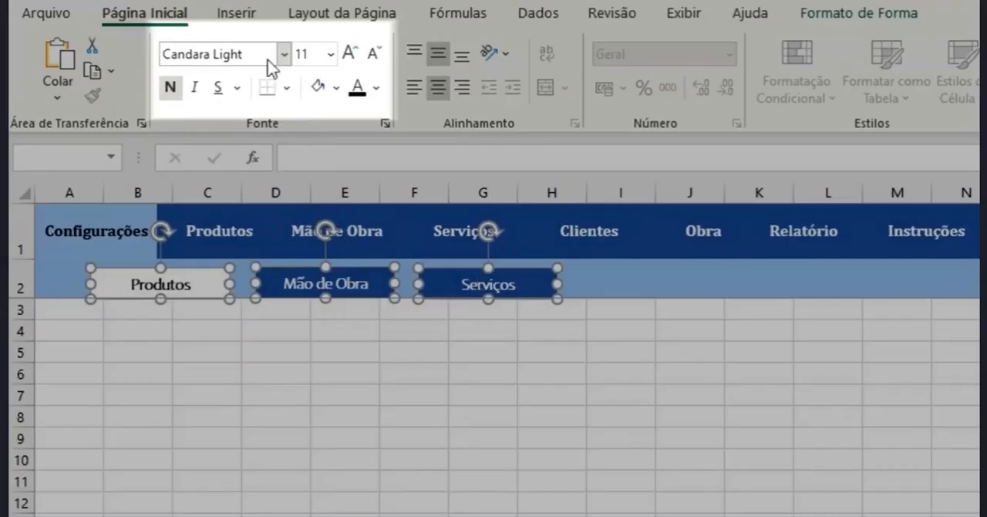
pyautogui.click(192, 61)
pyautogui.write('Cambria')
pyautogui.press('Return')
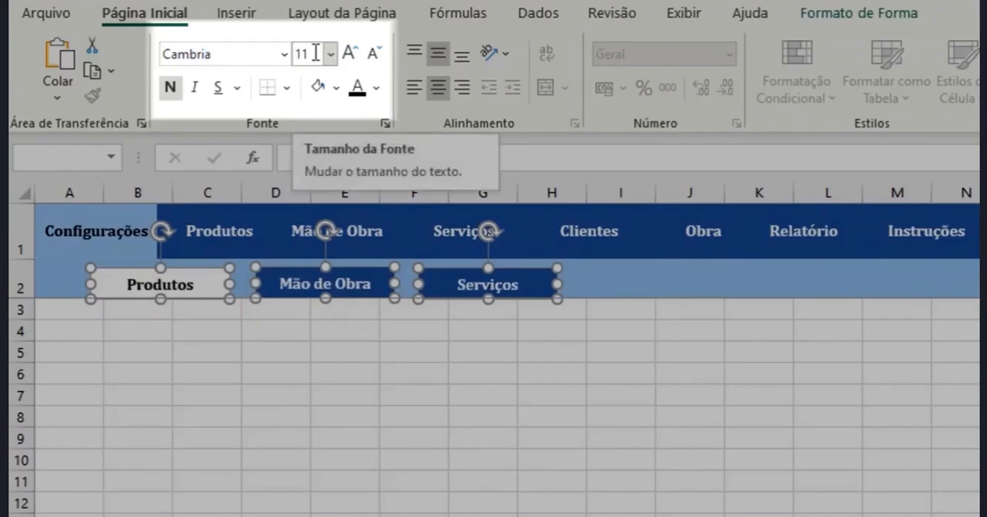
pyautogui.click(374, 53)
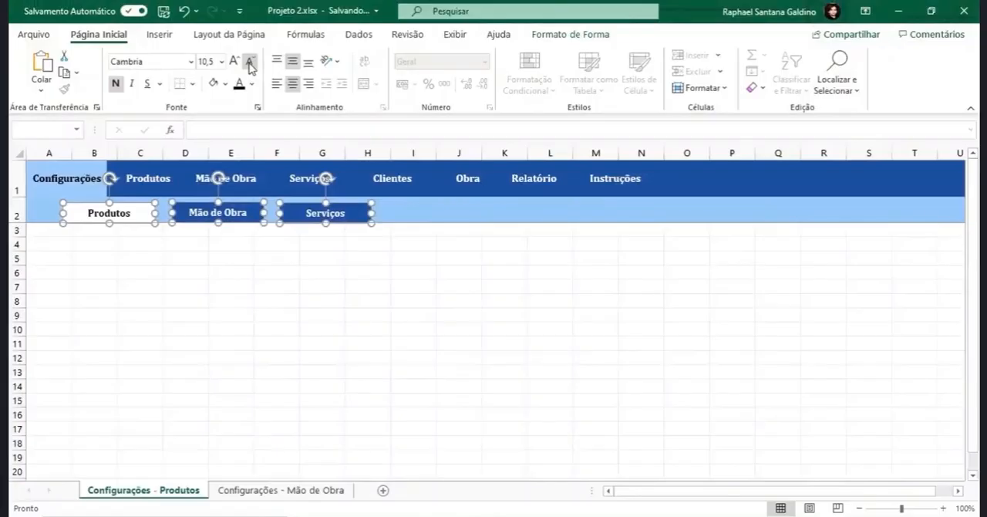
pyautogui.click(360, 212)
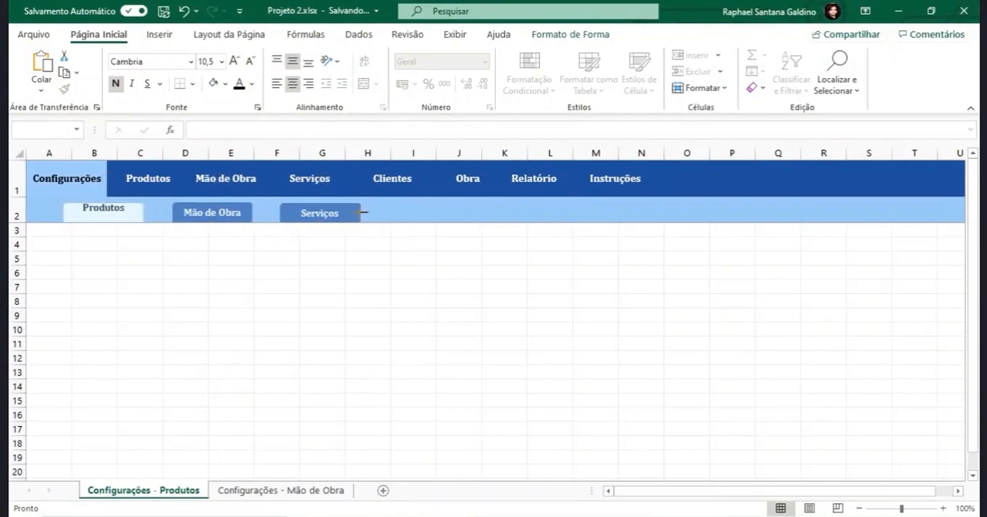
pyautogui.click(259, 269)
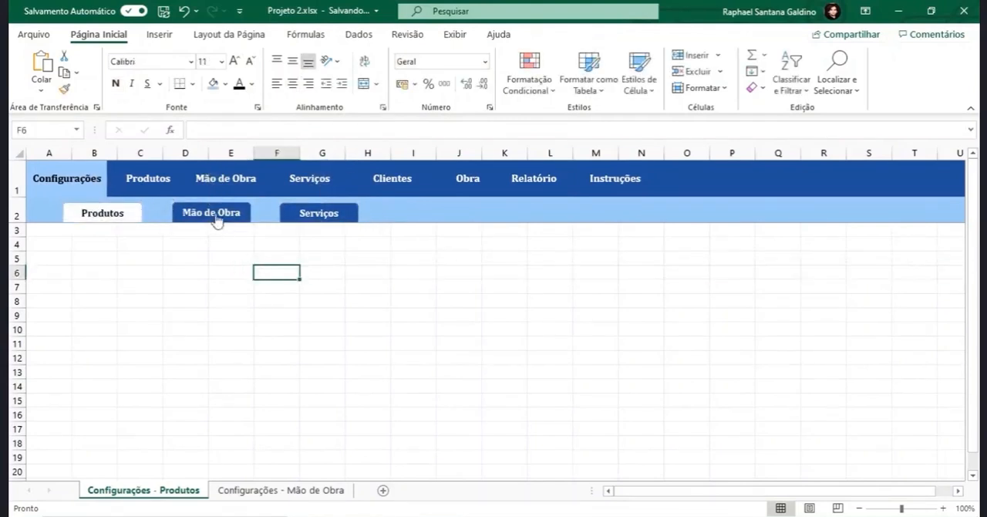
# - Move the Mão de Obra and Serviços submenu buttons in row 2 closer to the Produtos button
pyautogui.keyDown('ctrl'); pyautogui.click(216, 217); pyautogui.keyUp('ctrl')
pyautogui.moveTo(227, 202); pyautogui.dragTo(210, 206)
pyautogui.moveTo(291, 215); pyautogui.dragTo(261, 214)
# - Align the Produtos, Mão de Obra and Serviços submenu buttons along their top edges
pyautogui.keyDown('ctrl'); pyautogui.click(163, 216); pyautogui.keyUp('ctrl')
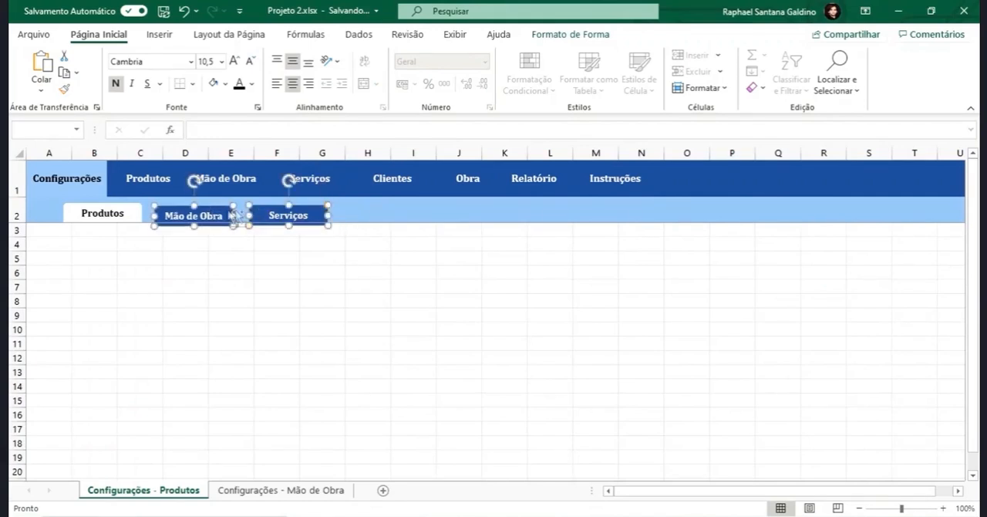
pyautogui.keyDown('ctrl'); pyautogui.click(94, 214); pyautogui.keyUp('ctrl')
pyautogui.click(604, 36)
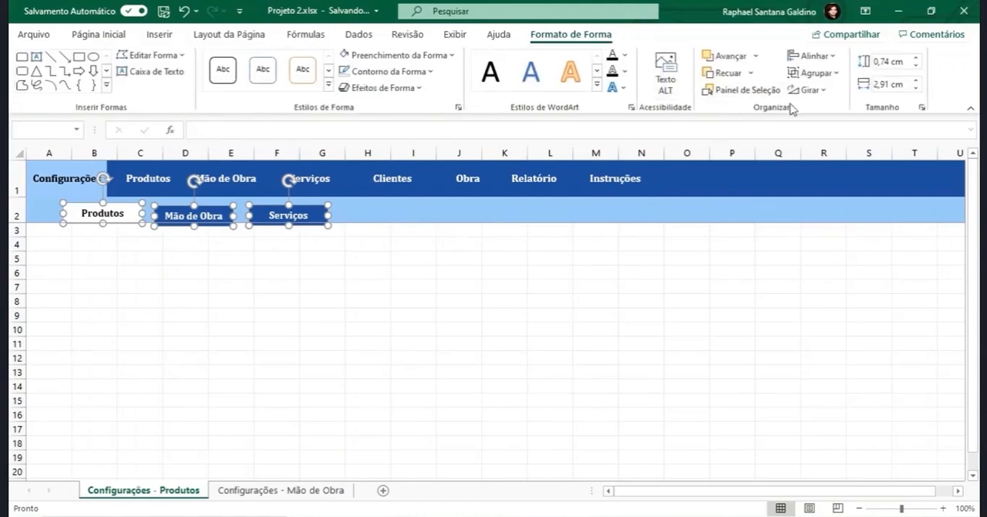
pyautogui.click(811, 56)
pyautogui.click(853, 137)
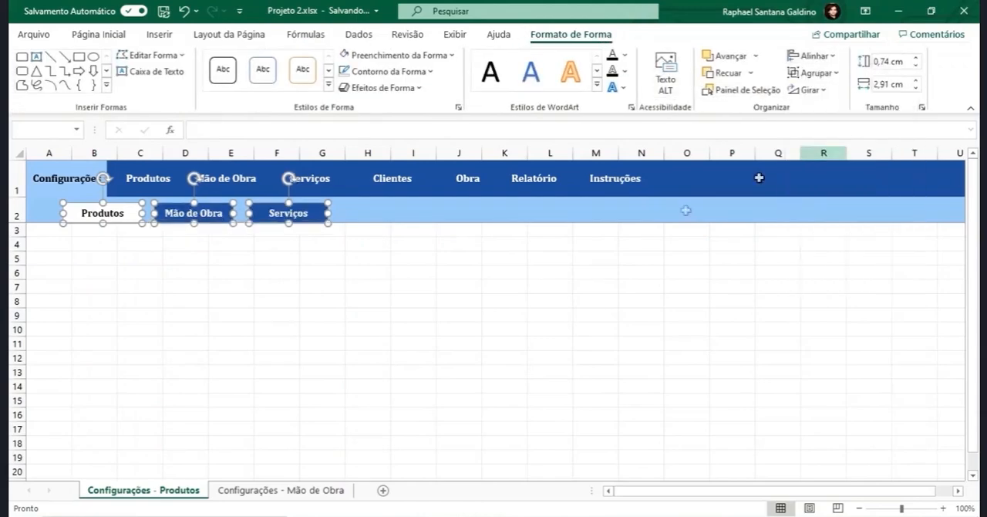
pyautogui.click(480, 327)
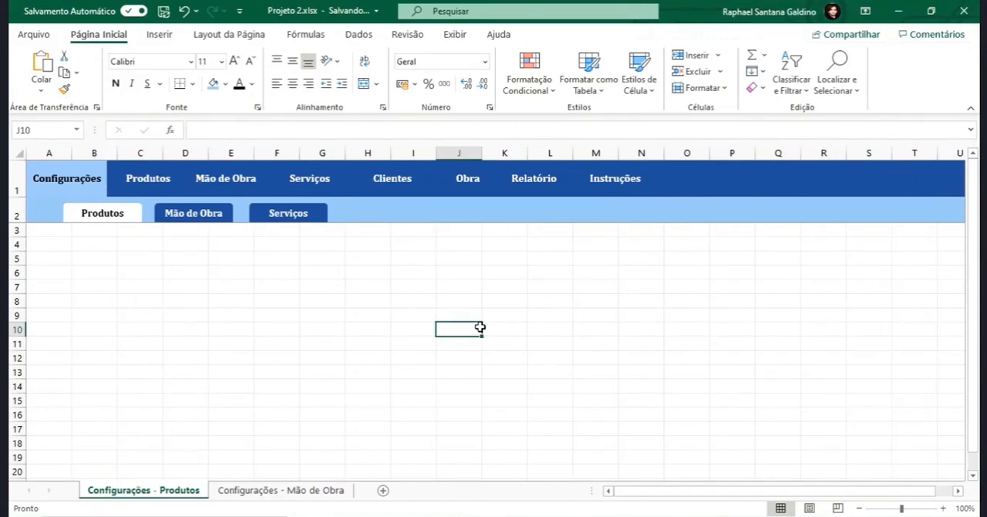
# - Open the icon library, search for "config" and select the solid single gear icon
pyautogui.click(91, 189)
pyautogui.click(206, 179)
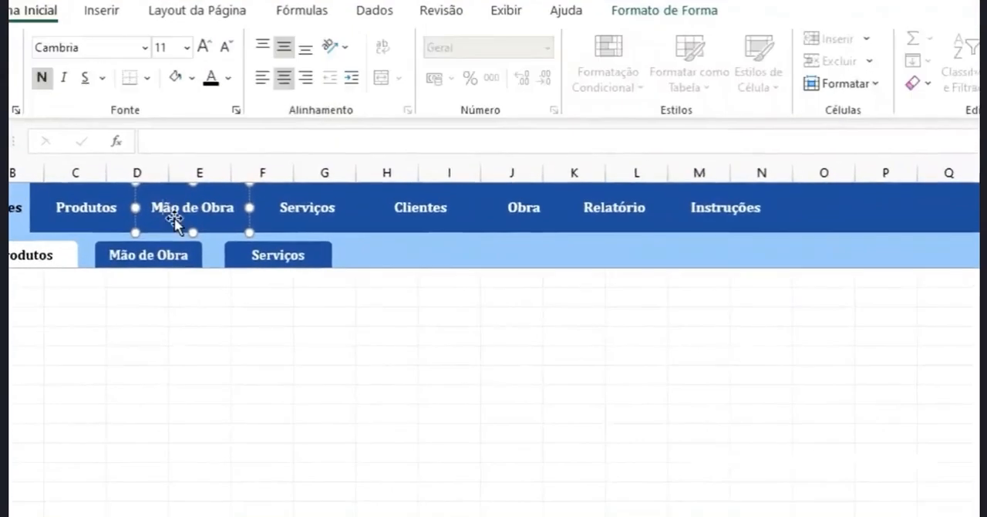
pyautogui.click(115, 15)
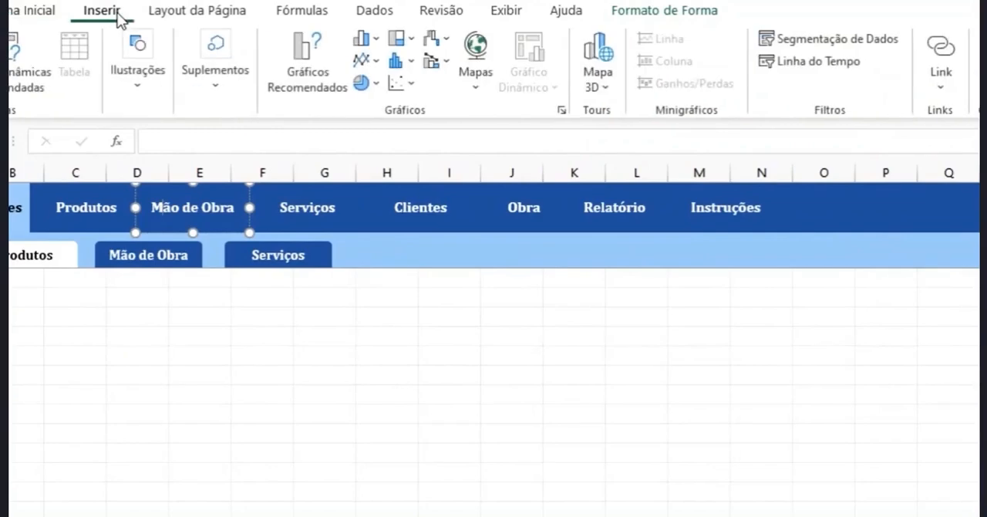
pyautogui.click(145, 77)
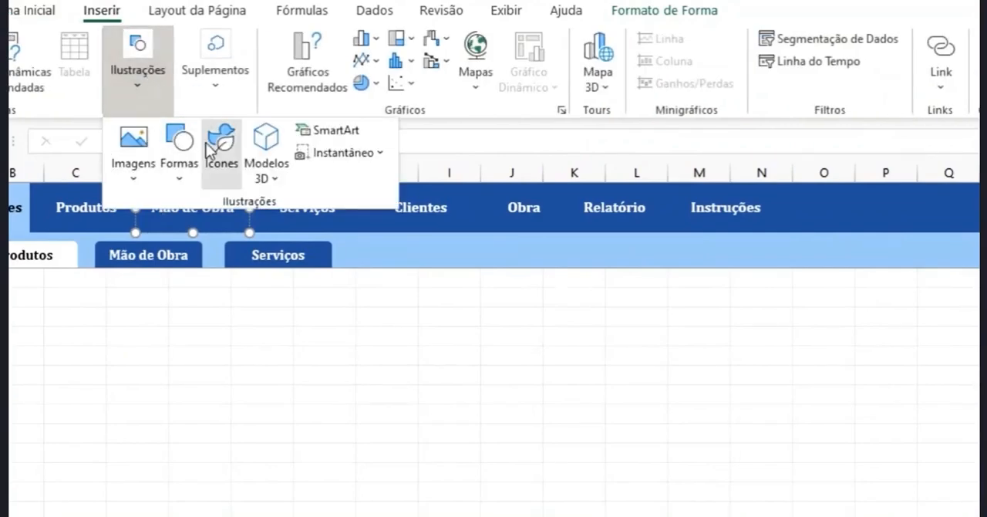
pyautogui.click(220, 139)
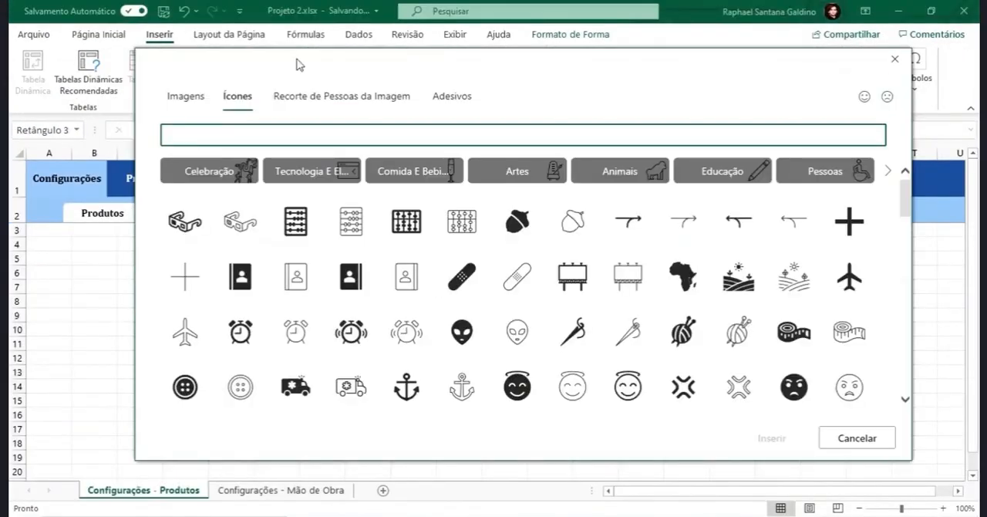
pyautogui.moveTo(275, 82); pyautogui.dragTo(256, 230)
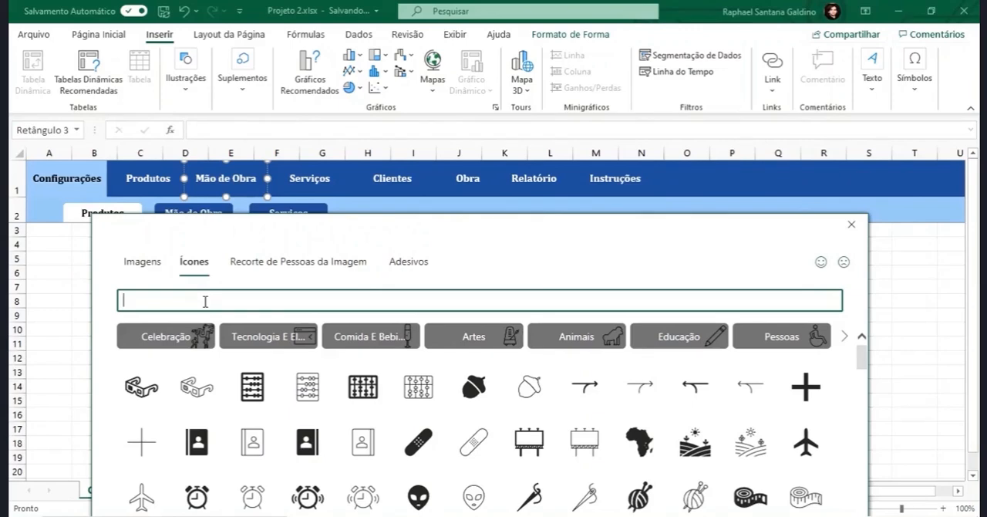
pyautogui.write('config')
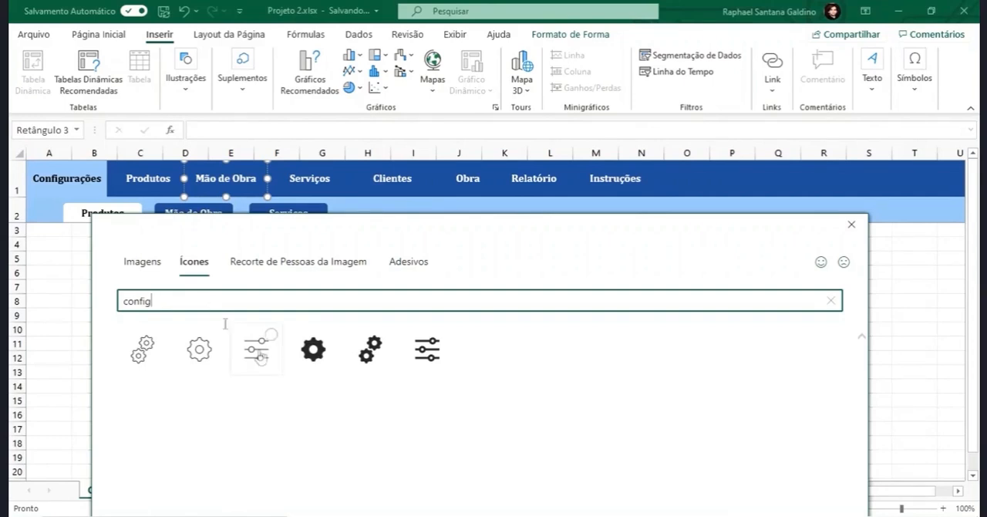
pyautogui.click(302, 361)
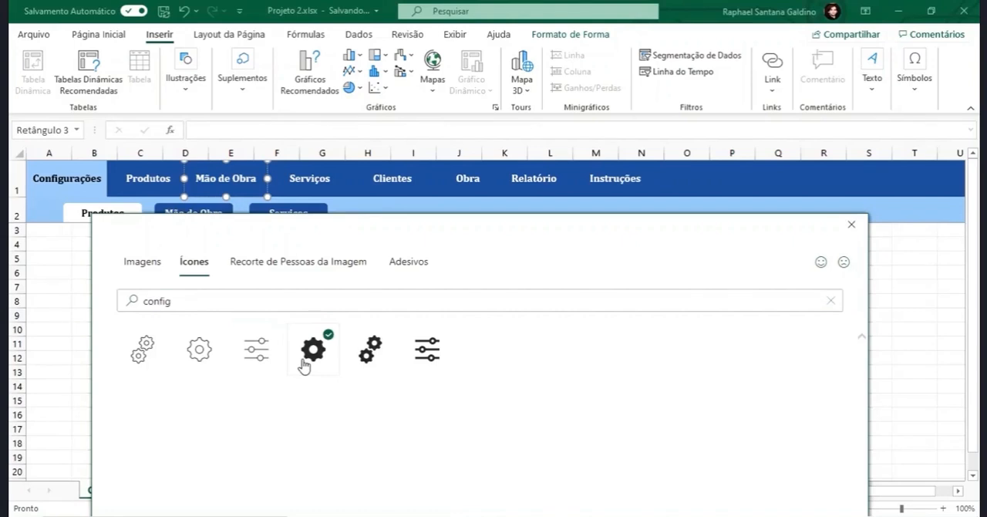
pyautogui.click(219, 356)
pyautogui.click(217, 354)
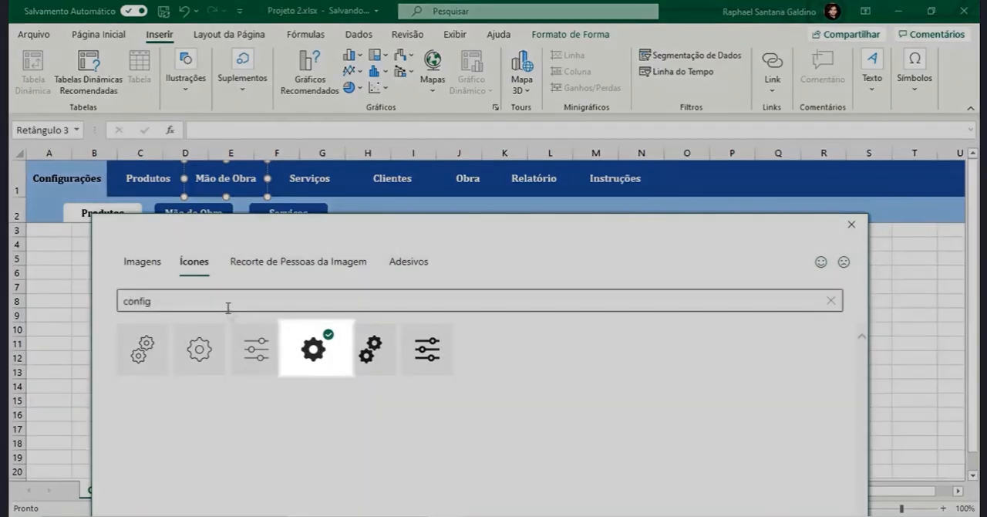
# - Search the icons for "Produ" and select the solid stacked boxes with magnifying glass icon
pyautogui.moveTo(229, 303); pyautogui.dragTo(111, 314)
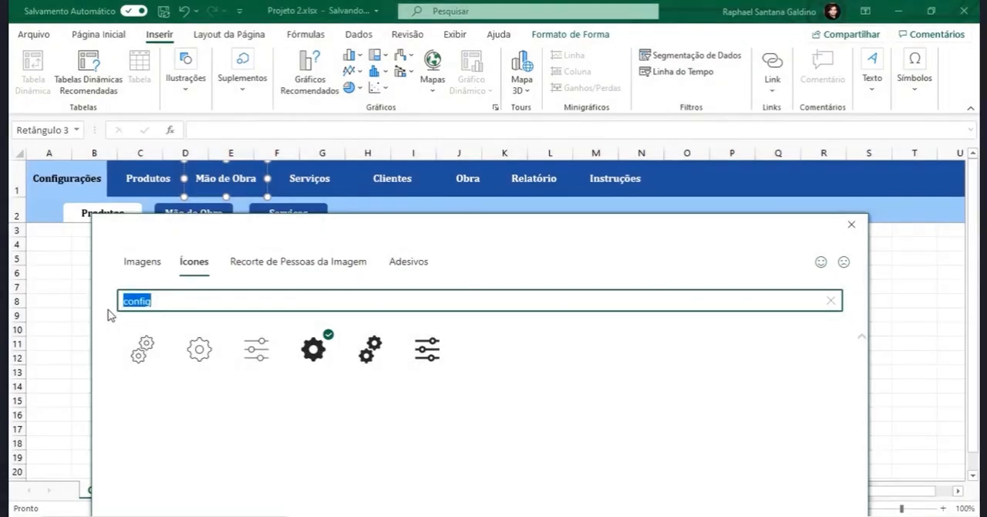
pyautogui.write('Produ')
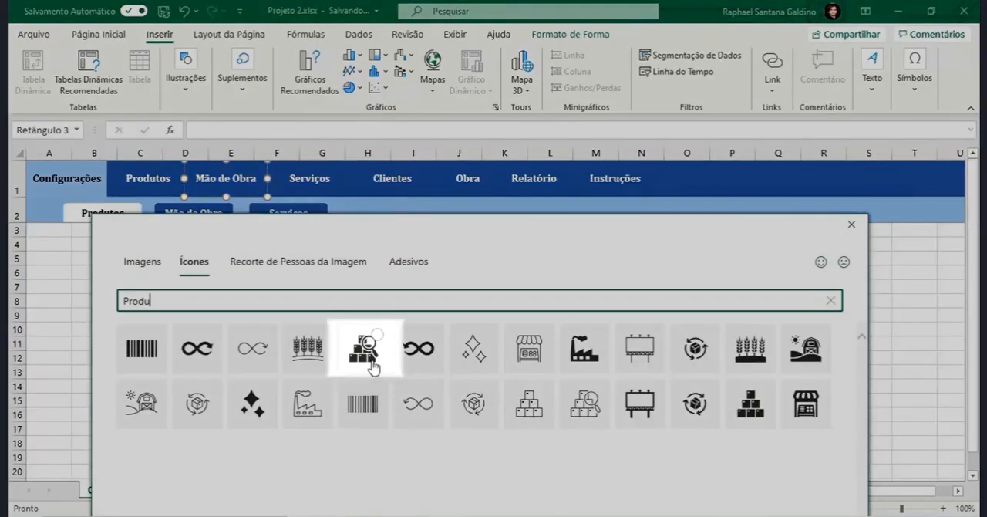
pyautogui.click(370, 363)
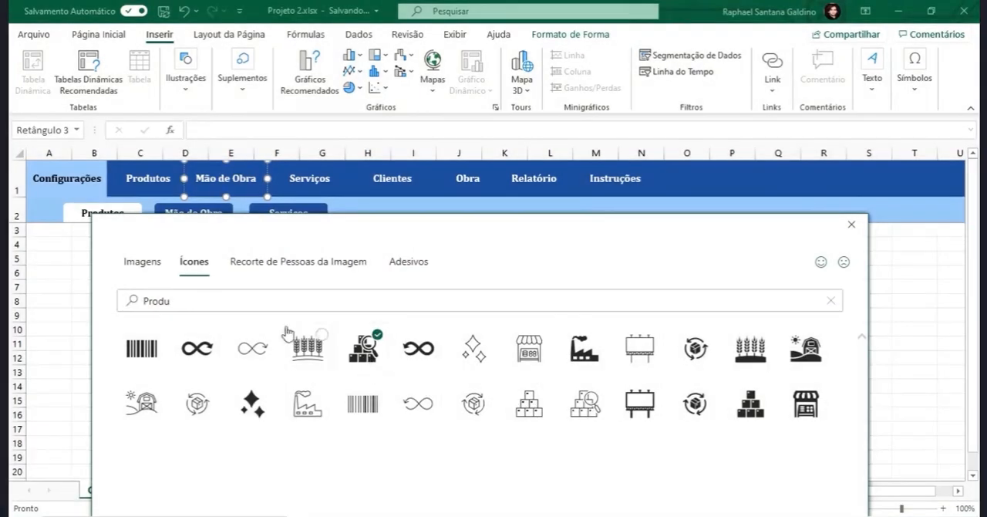
# - Search the icons for "Mão" and select the solid open hand icon
pyautogui.doubleClick(240, 300)
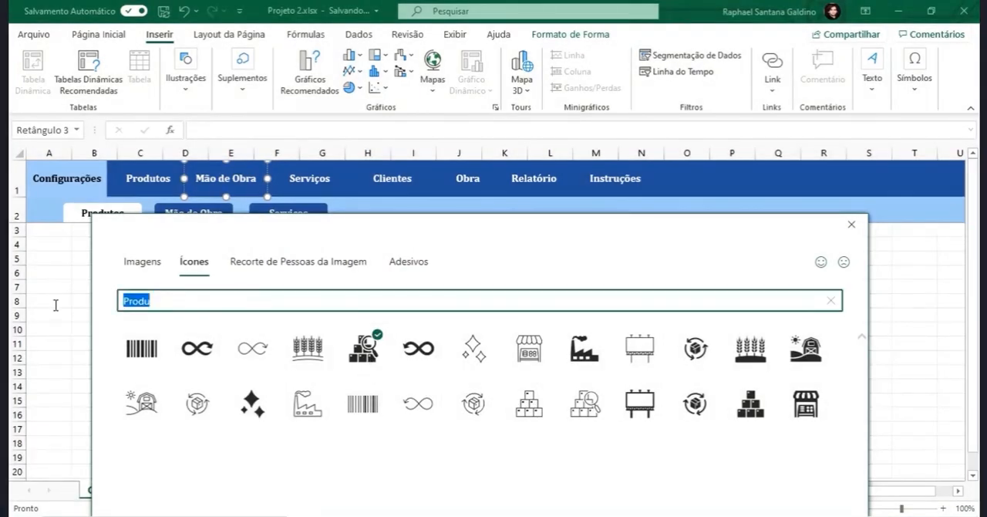
pyautogui.write('Mão')
pyautogui.click(245, 360)
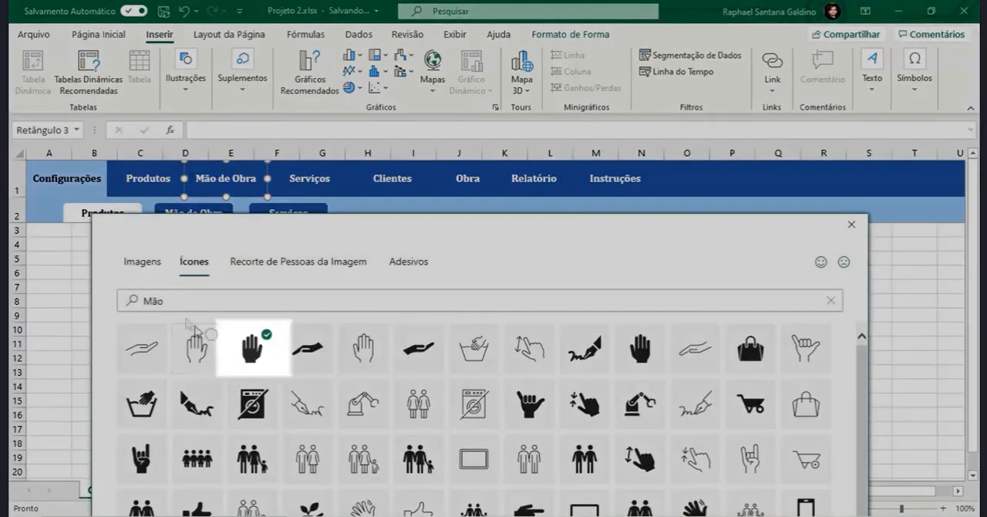
# - Search the icons for "cons" and select the solid hammer instead of the outlined one
pyautogui.moveTo(143, 300); pyautogui.dragTo(14, 302)
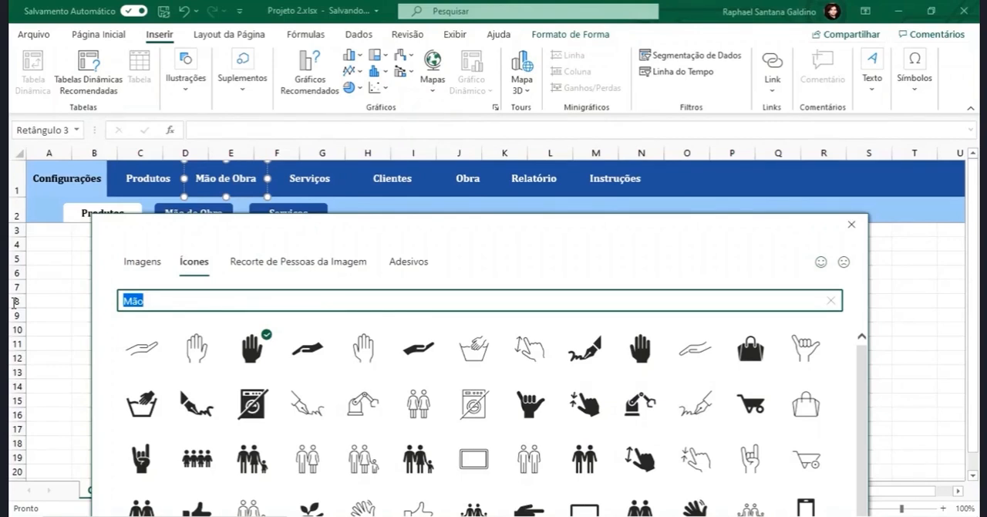
pyautogui.write('cons')
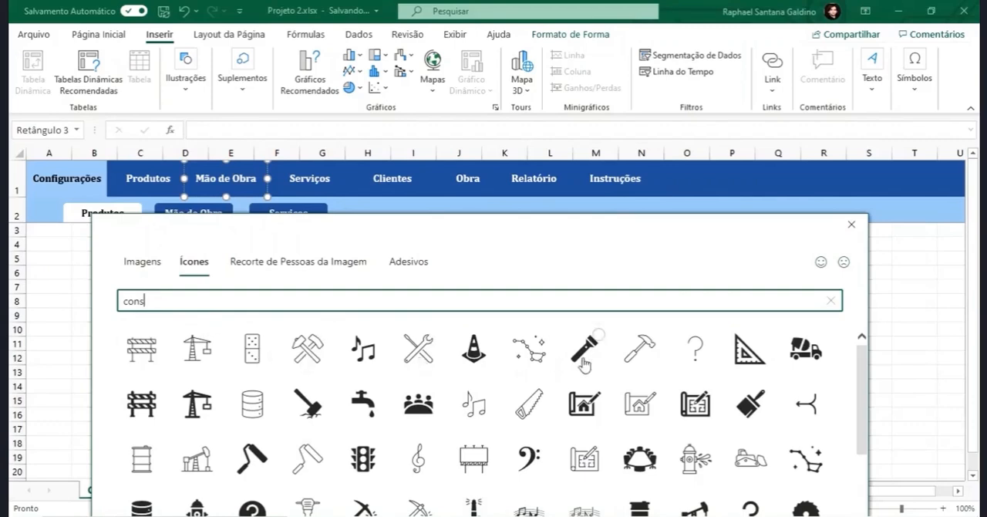
pyautogui.click(634, 364)
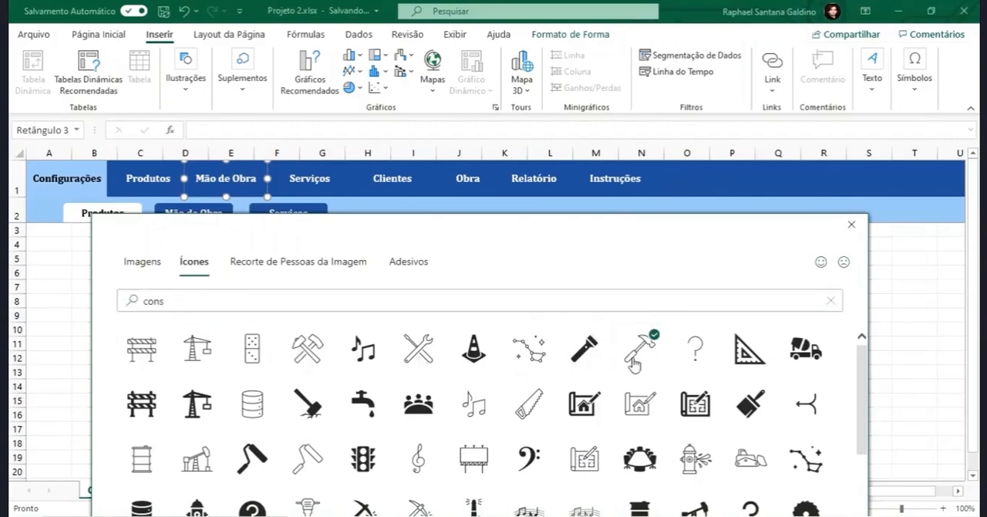
pyautogui.scroll(-1, 641, 417)
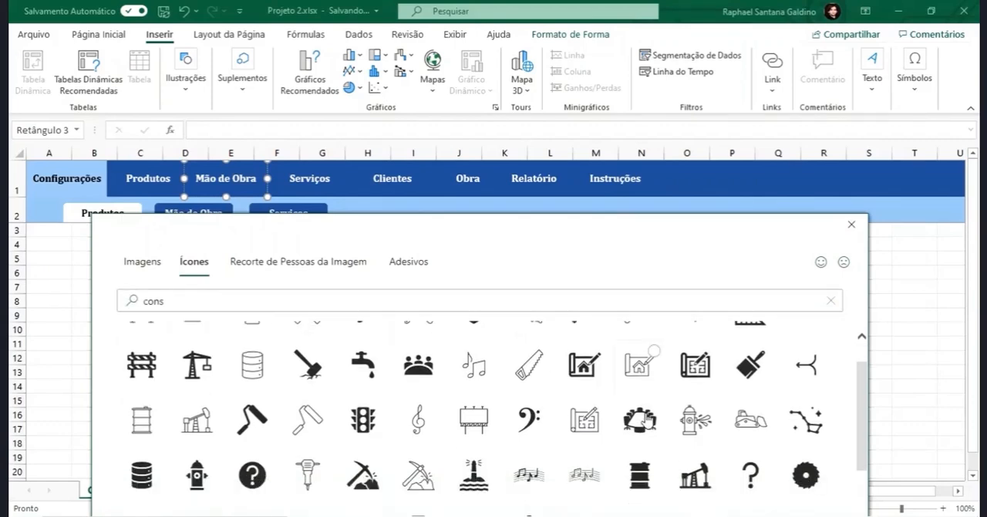
pyautogui.scroll(1, 640, 363)
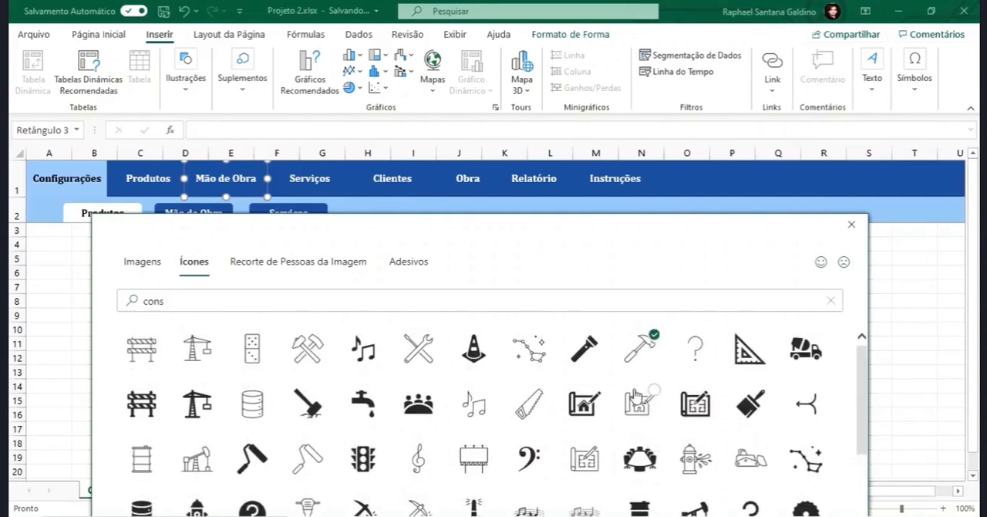
pyautogui.scroll(-3, 640, 405)
pyautogui.click(592, 451)
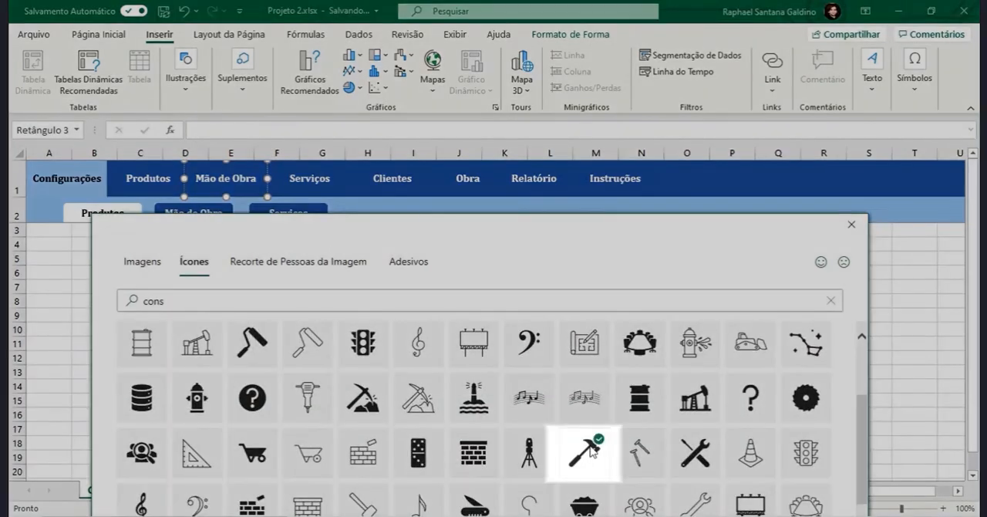
# - Look further through the "cons" icons and add the solid jackhammer icon to the selection
pyautogui.scroll(-2, 591, 450)
pyautogui.moveTo(537, 223); pyautogui.dragTo(536, 81)
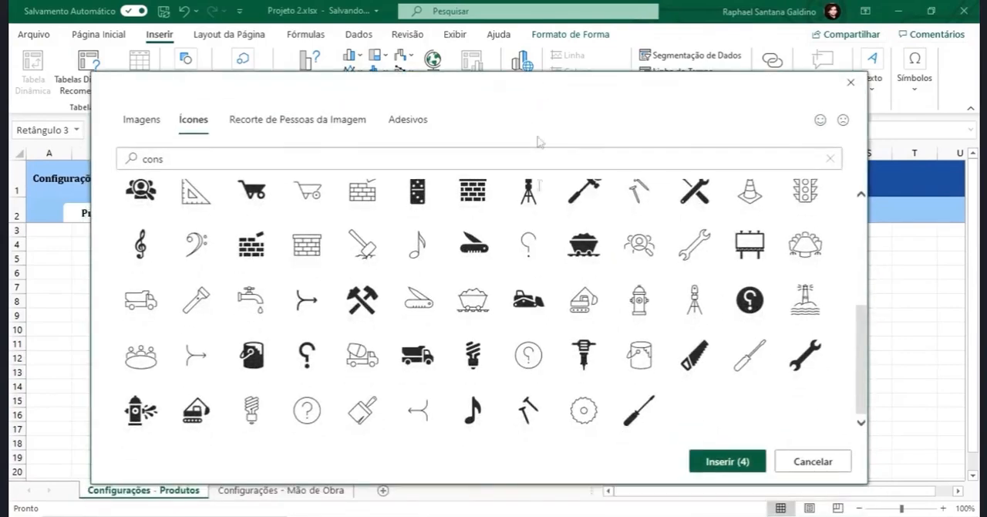
pyautogui.scroll(5, 567, 369)
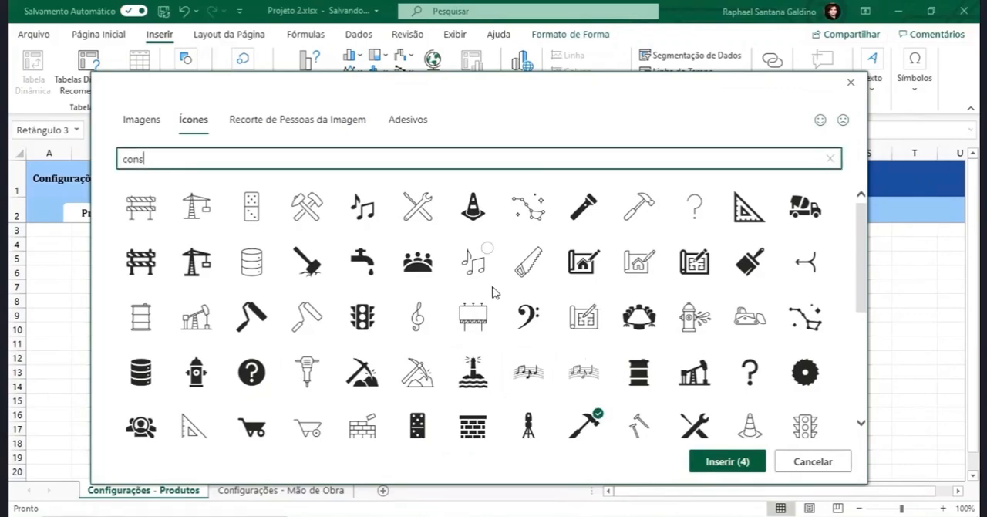
pyautogui.scroll(-4, 533, 347)
pyautogui.click(584, 398)
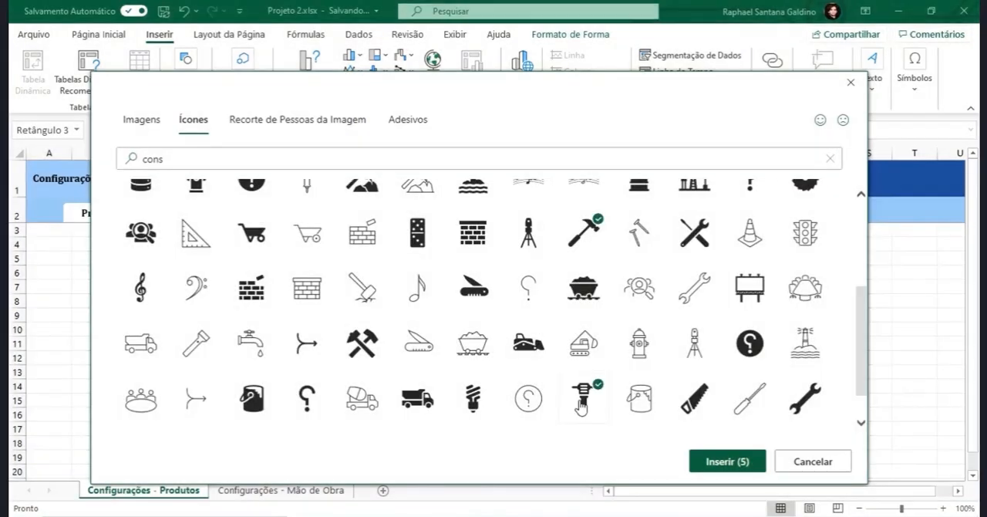
# - Search the icons for "Relat" and select the bold document icon with text lines
pyautogui.moveTo(538, 176); pyautogui.dragTo(540, 233)
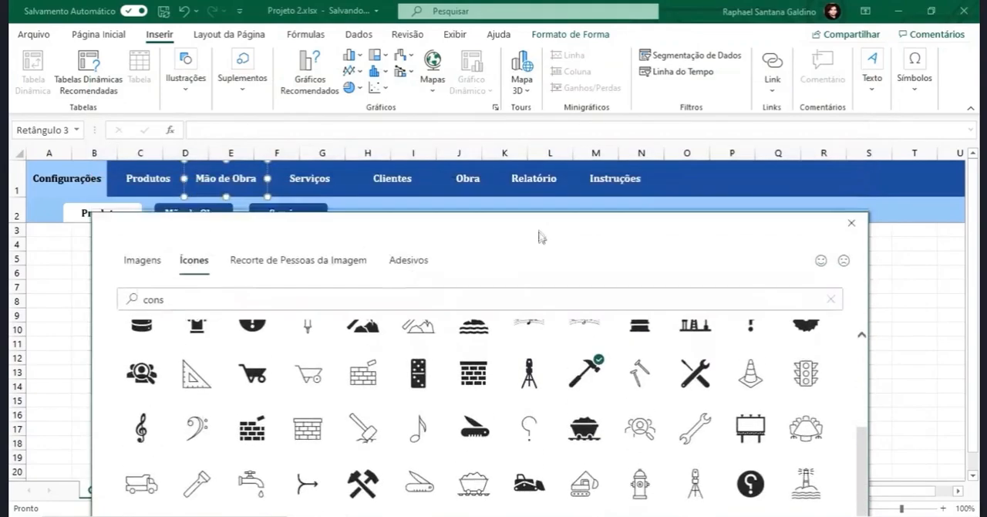
pyautogui.moveTo(154, 301); pyautogui.dragTo(33, 305)
pyautogui.write('Rela')
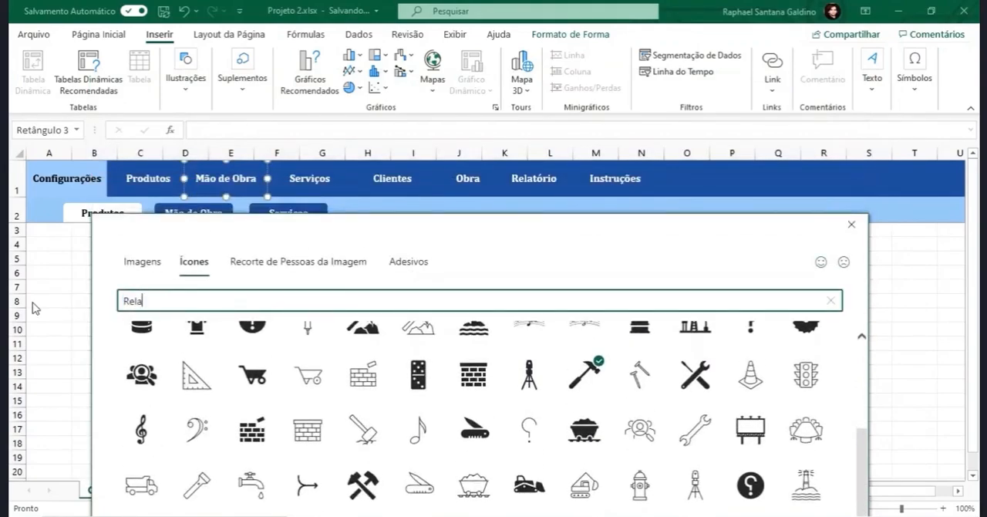
pyautogui.write('to')
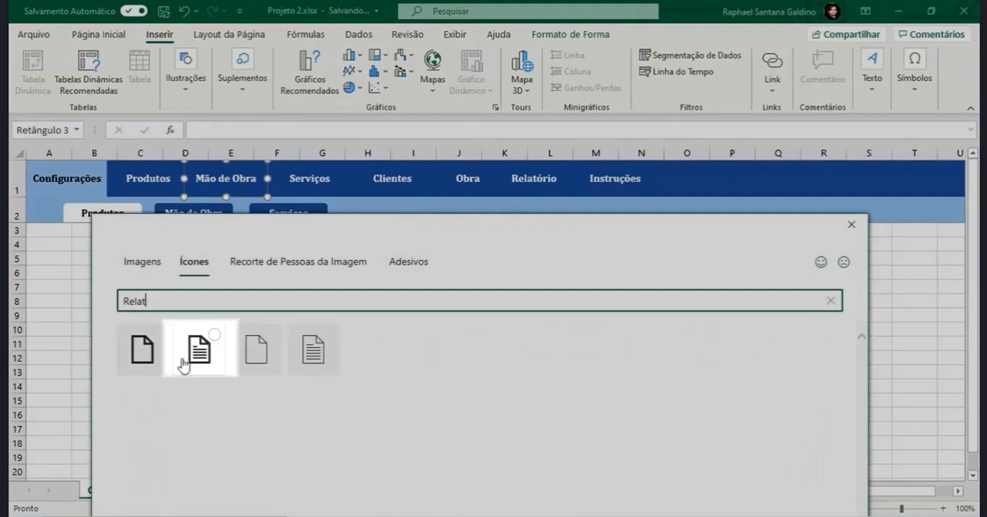
pyautogui.click(189, 358)
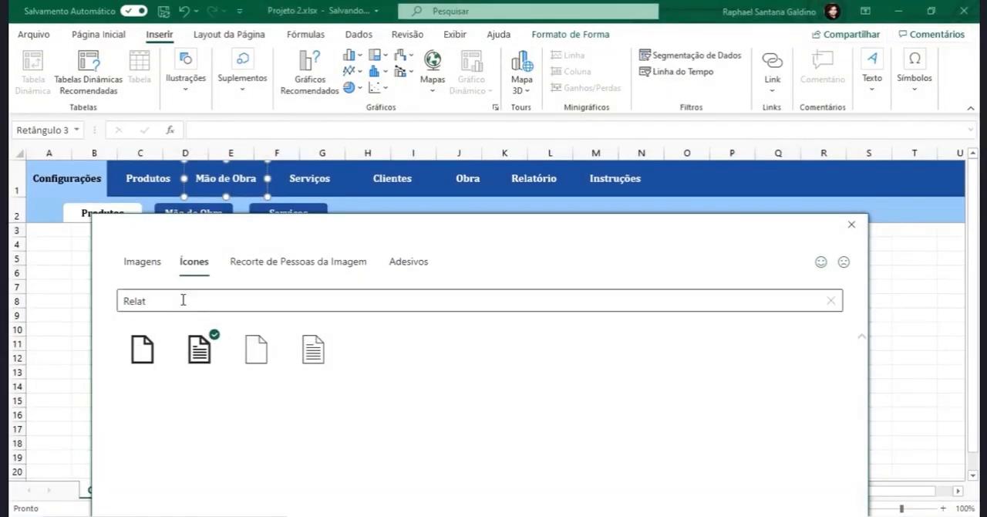
# - Search the icons for "instr", select the solid instructor with board and audience icon, and insert all seven selected icons
pyautogui.moveTo(182, 301); pyautogui.dragTo(13, 302)
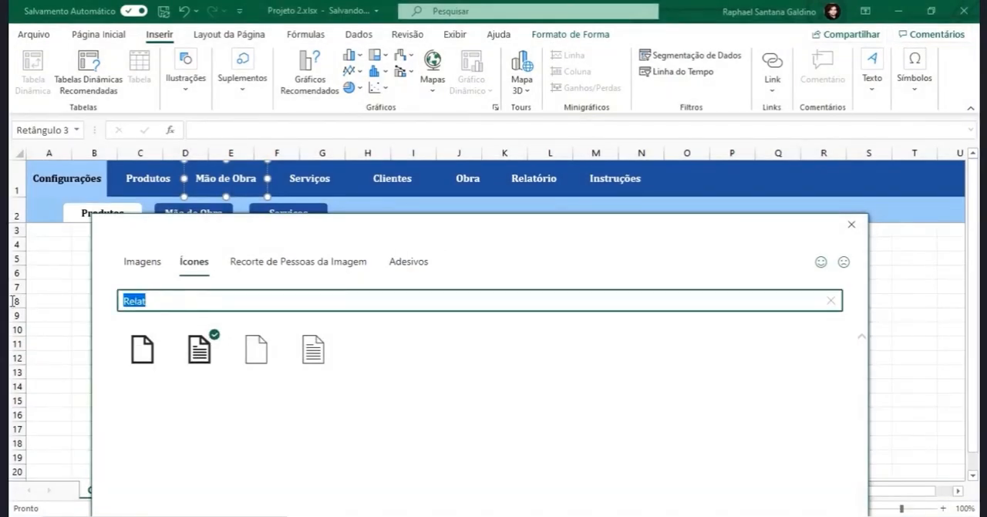
pyautogui.write('instr')
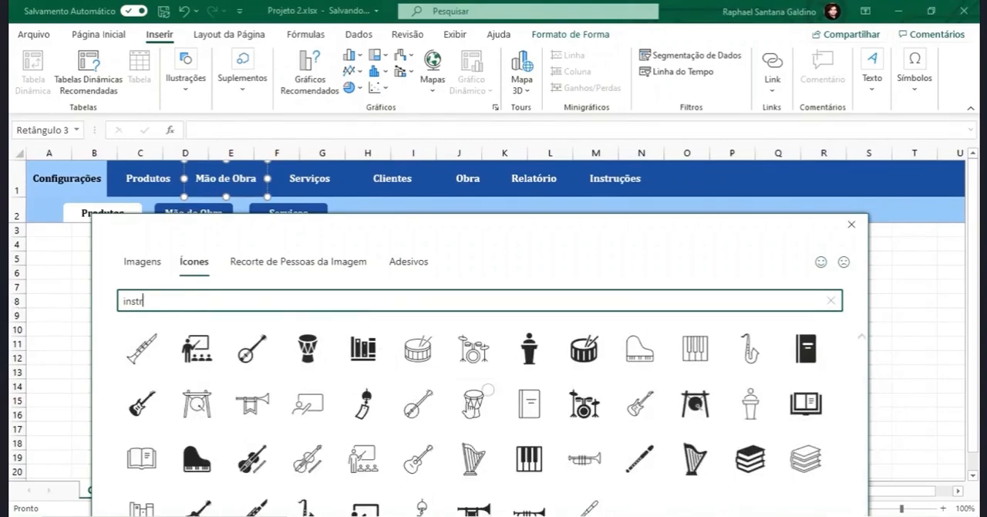
pyautogui.moveTo(367, 229); pyautogui.dragTo(368, 180)
pyautogui.click(197, 300)
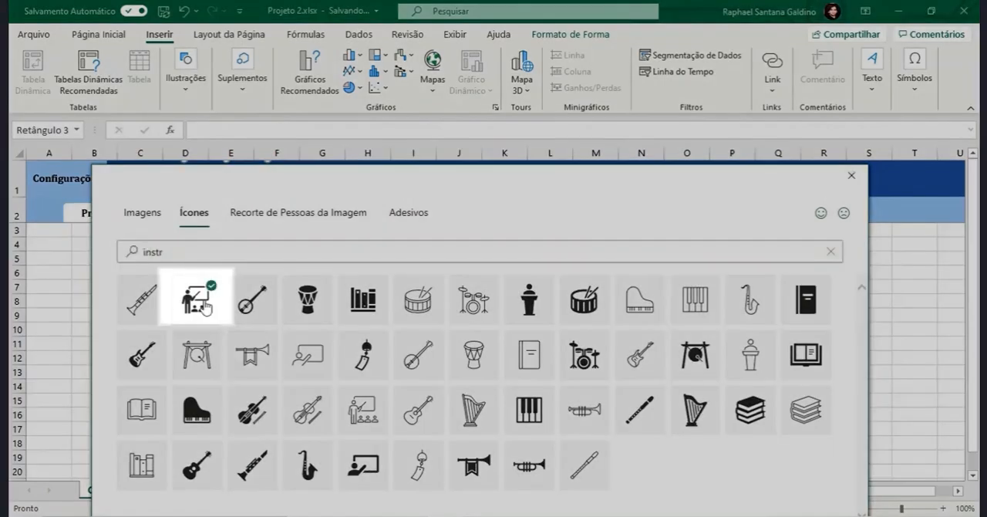
pyautogui.moveTo(476, 174); pyautogui.dragTo(472, 72)
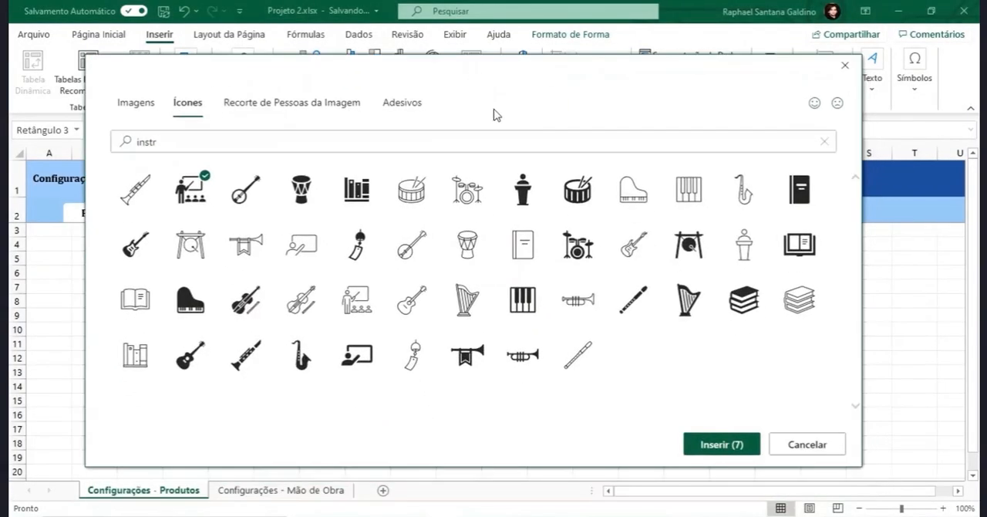
pyautogui.click(725, 456)
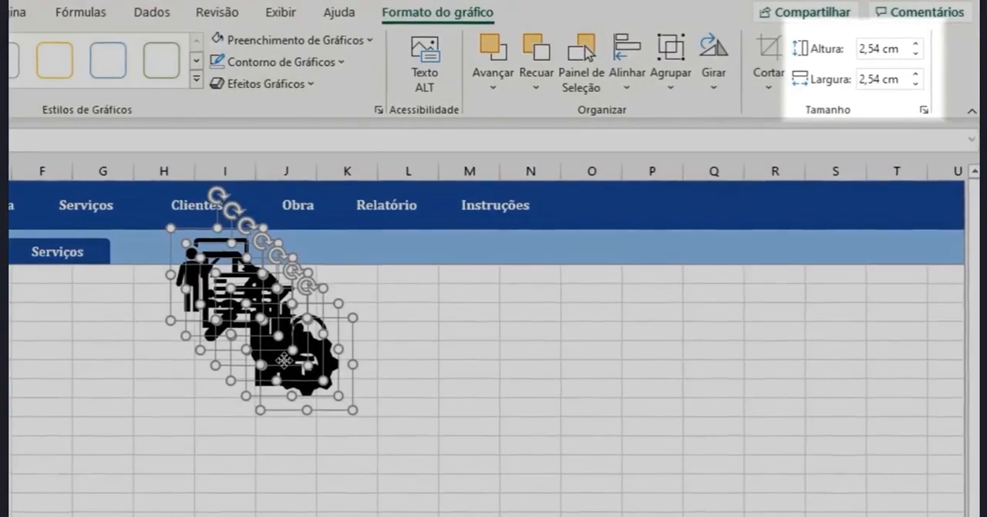
# - Set the height of the seven inserted icons to 0,89 cm
pyautogui.click(892, 49)
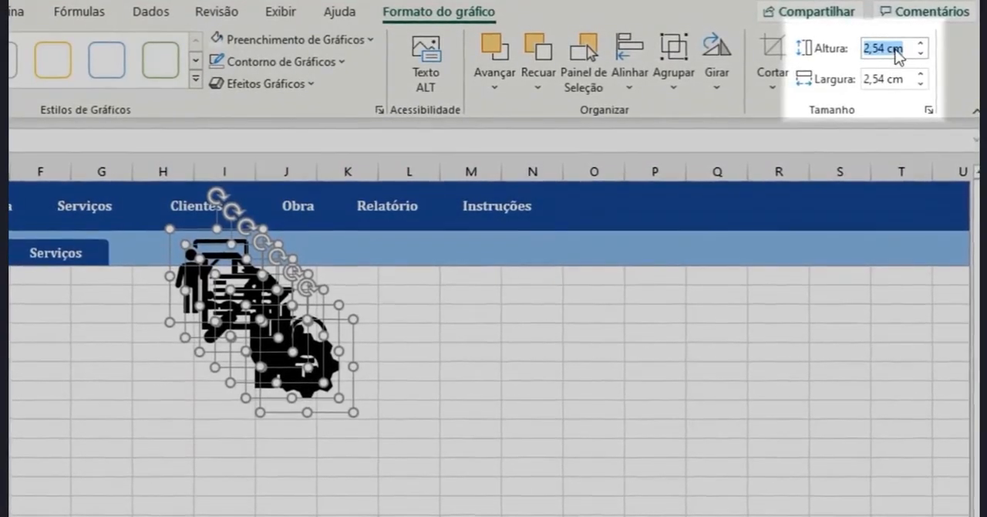
pyautogui.write('0,89')
pyautogui.press('Return')
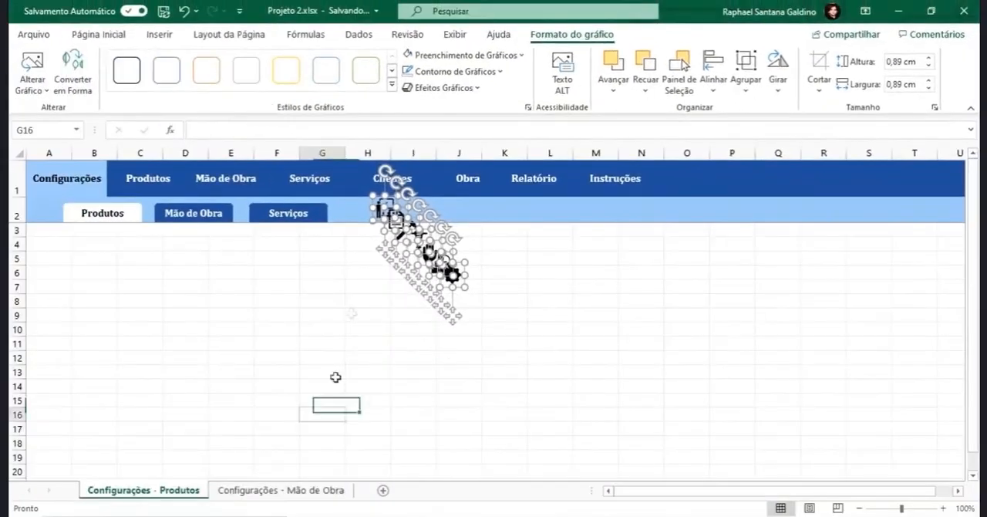
# - Move the instructor icon into the dark blue header beside the Instruções label
pyautogui.click(383, 211)
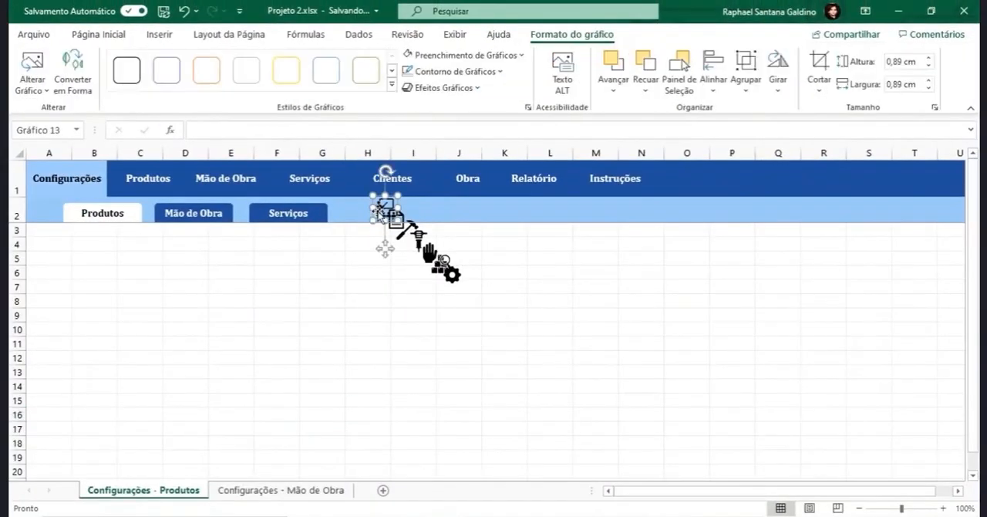
pyautogui.moveTo(381, 211); pyautogui.dragTo(670, 173)
pyautogui.click(641, 428)
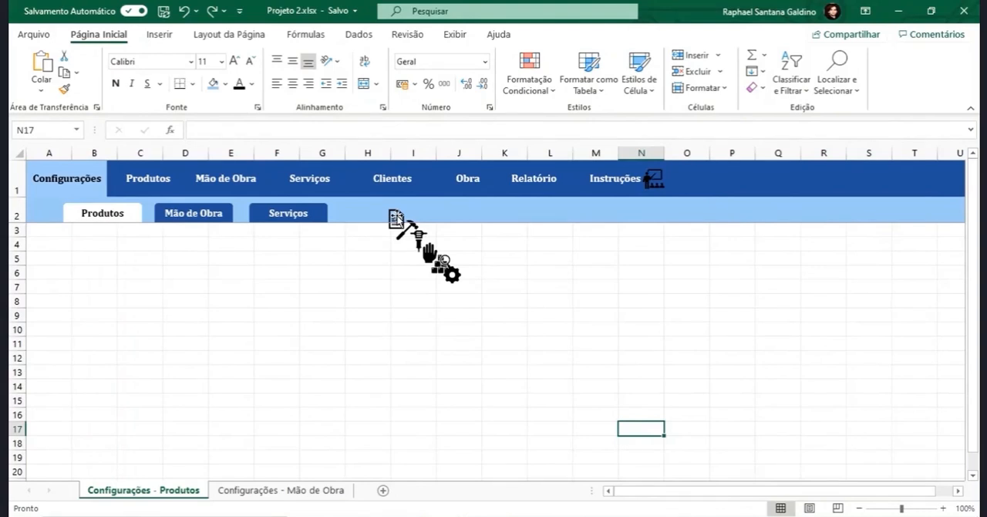
# - Left-align the text of all eight main menu buttons, from Configurações to Instruções
pyautogui.keyDown('ctrl'); pyautogui.click(77, 189); pyautogui.keyUp('ctrl')
pyautogui.keyDown('ctrl'); pyautogui.click(136, 179); pyautogui.keyUp('ctrl')
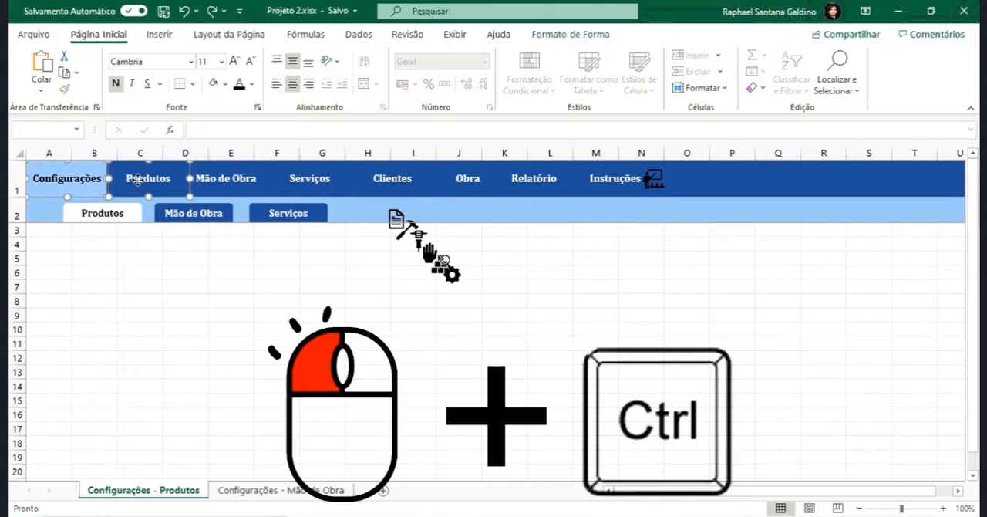
pyautogui.keyDown('ctrl'); pyautogui.click(233, 175); pyautogui.keyUp('ctrl')
pyautogui.keyDown('ctrl'); pyautogui.click(322, 175); pyautogui.keyUp('ctrl')
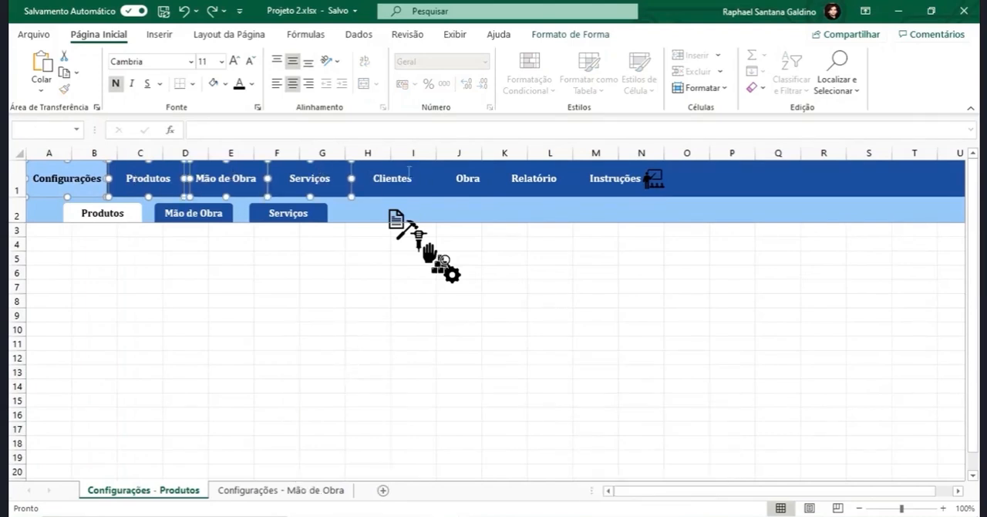
pyautogui.keyDown('ctrl'); pyautogui.click(401, 176); pyautogui.keyUp('ctrl')
pyautogui.keyDown('ctrl'); pyautogui.click(470, 178); pyautogui.keyUp('ctrl')
pyautogui.keyDown('ctrl'); pyautogui.click(558, 172); pyautogui.keyUp('ctrl')
pyautogui.keyDown('ctrl'); pyautogui.click(625, 179); pyautogui.keyUp('ctrl')
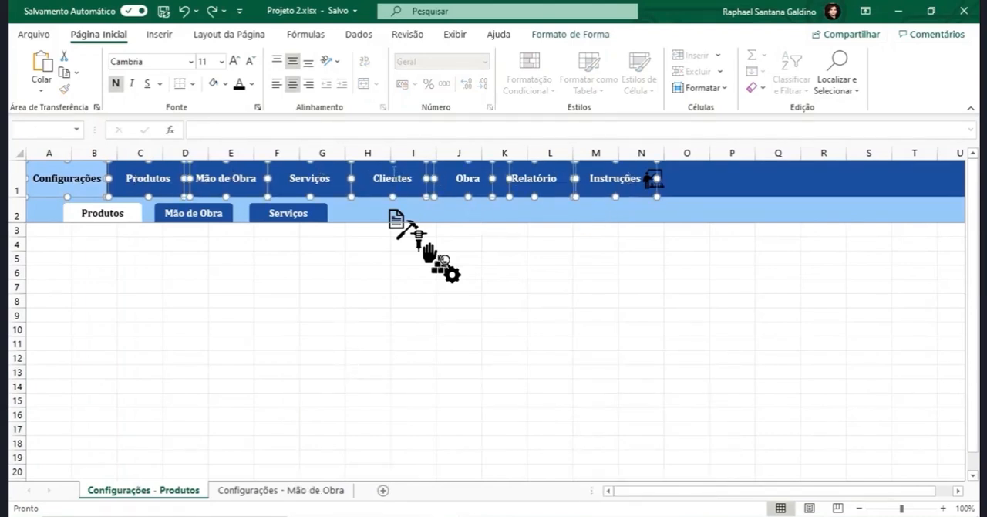
pyautogui.click(275, 84)
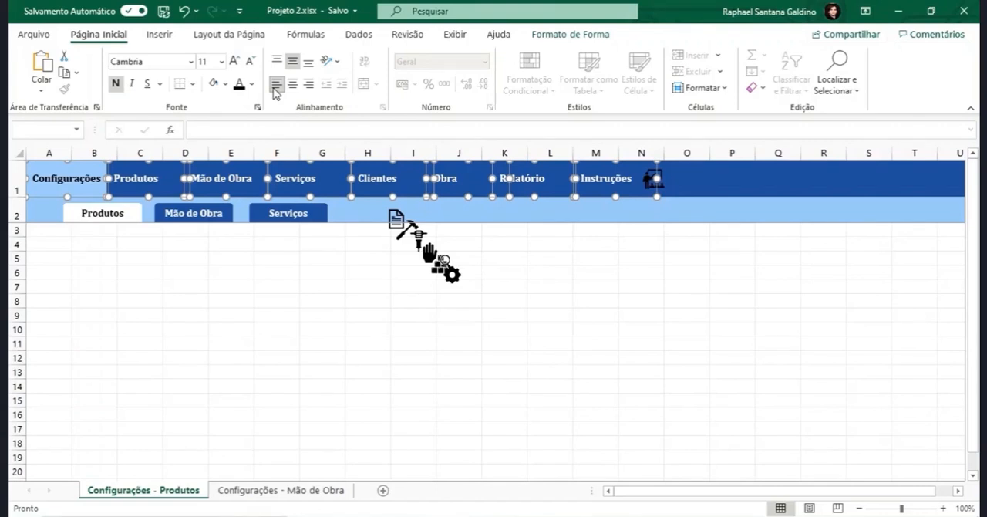
pyautogui.click(281, 284)
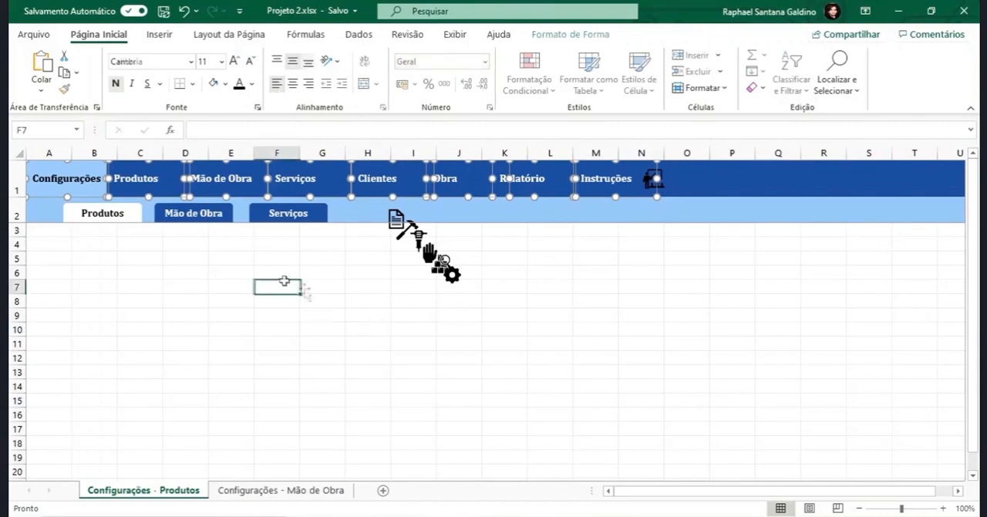
# - Place the gear icon beside the Configurações label and widen that button to make room for it
pyautogui.click(455, 285)
pyautogui.moveTo(455, 285); pyautogui.dragTo(122, 179)
pyautogui.click(106, 187)
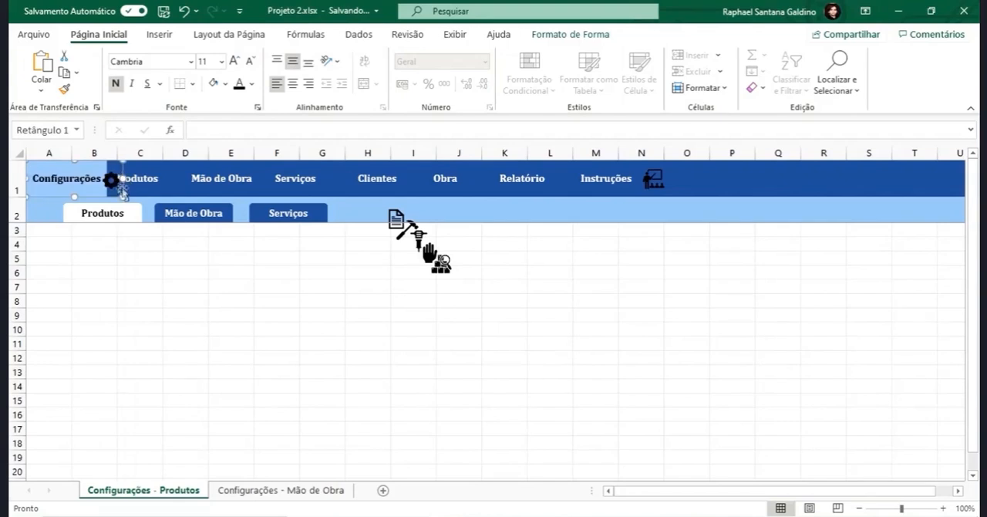
# - Move the seven menu buttons from Produtos to Instruções together to the right, clear of the gear icon
pyautogui.click(158, 183)
pyautogui.keyDown('ctrl'); pyautogui.click(247, 183); pyautogui.keyUp('ctrl')
pyautogui.keyDown('ctrl'); pyautogui.click(301, 182); pyautogui.keyUp('ctrl')
pyautogui.keyDown('ctrl'); pyautogui.click(399, 181); pyautogui.keyUp('ctrl')
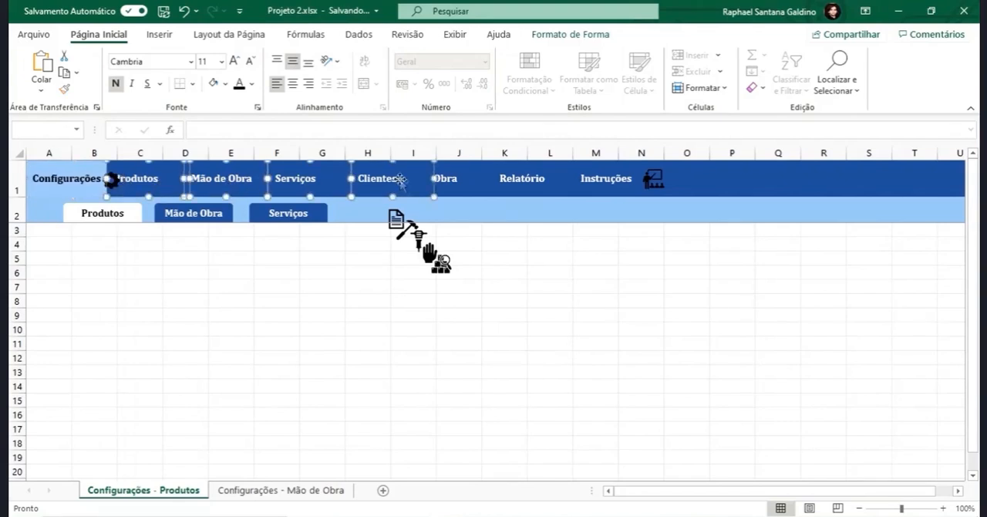
pyautogui.keyDown('ctrl'); pyautogui.click(467, 186); pyautogui.keyUp('ctrl')
pyautogui.keyDown('ctrl'); pyautogui.click(530, 185); pyautogui.keyUp('ctrl')
pyautogui.keyDown('ctrl'); pyautogui.click(565, 189); pyautogui.keyUp('ctrl')
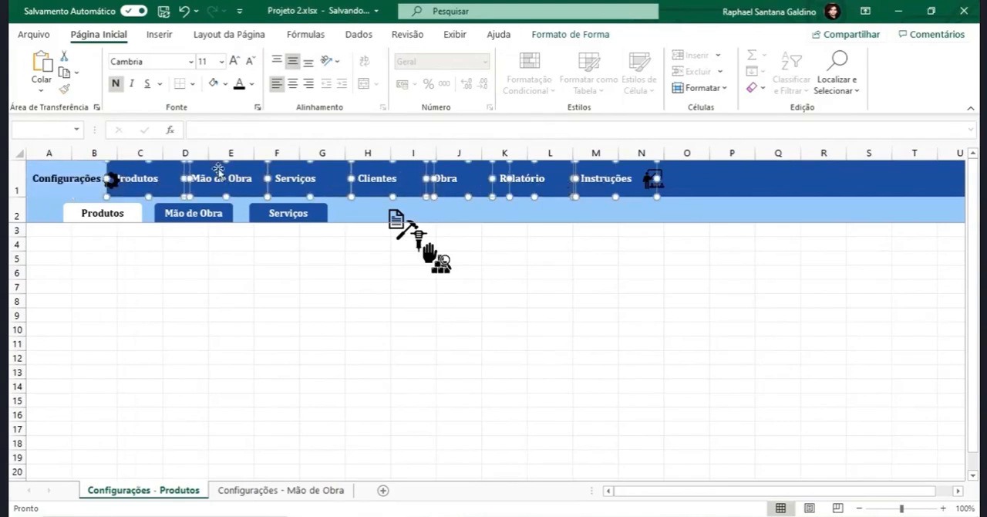
pyautogui.moveTo(126, 182); pyautogui.dragTo(188, 182)
# - Widen all the main menu buttons slightly together and shift the gear icon right within the Configurações button
pyautogui.keyDown('ctrl'); pyautogui.click(122, 171); pyautogui.keyUp('ctrl')
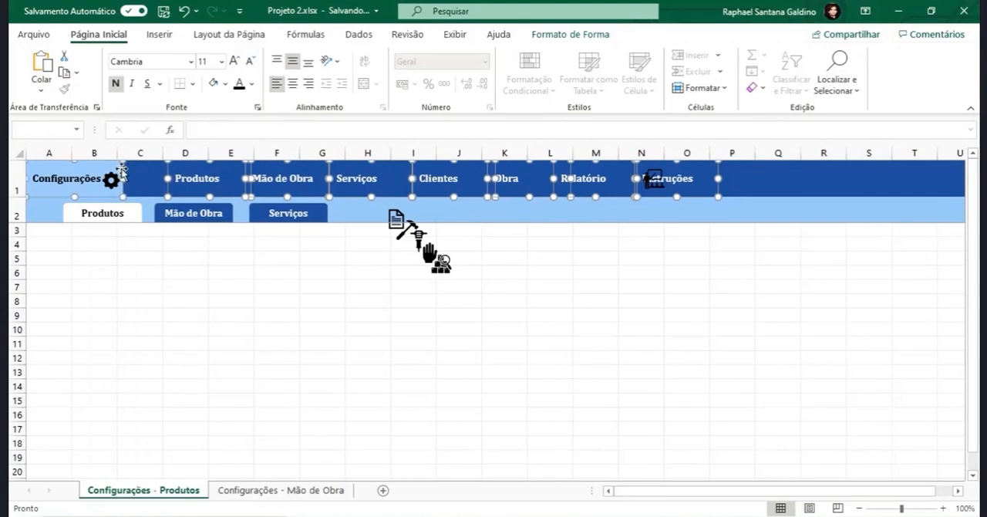
pyautogui.keyDown('ctrl'); pyautogui.click(112, 180); pyautogui.keyUp('ctrl')
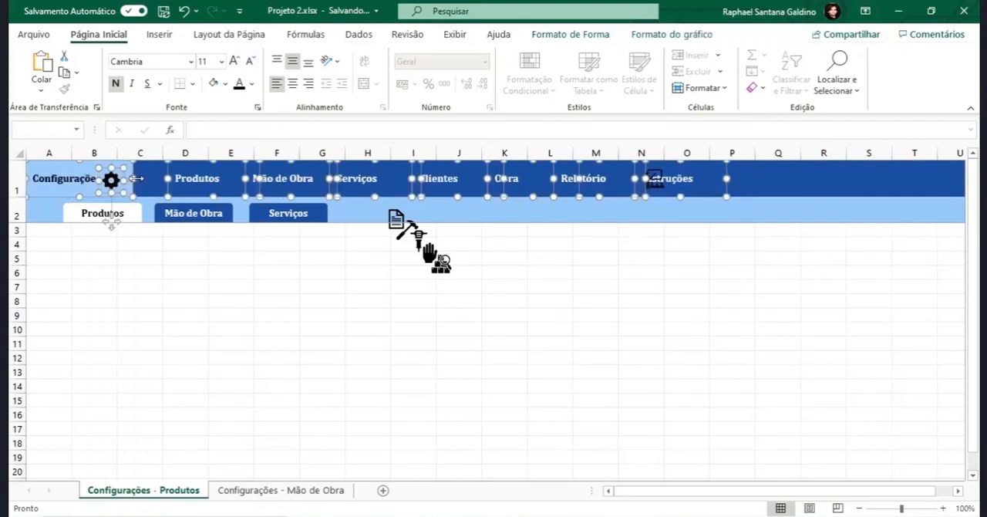
pyautogui.click(145, 181)
pyautogui.moveTo(112, 181); pyautogui.dragTo(117, 179)
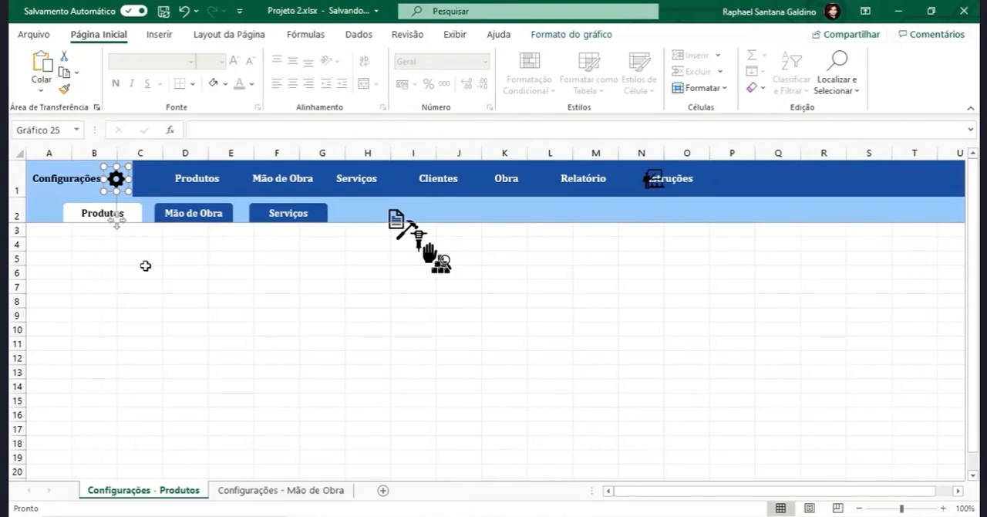
# - Fit the Produtos button against Configurações with the bricks icon inside it, and bring the Mão de Obra button up against Produtos
pyautogui.moveTo(195, 191); pyautogui.dragTo(159, 193)
pyautogui.moveTo(224, 179); pyautogui.dragTo(216, 178)
pyautogui.moveTo(441, 267); pyautogui.dragTo(235, 192)
pyautogui.click(177, 172)
pyautogui.click(258, 181)
pyautogui.keyDown('ctrl'); pyautogui.click(205, 183); pyautogui.keyUp('ctrl')
pyautogui.press('Escape')
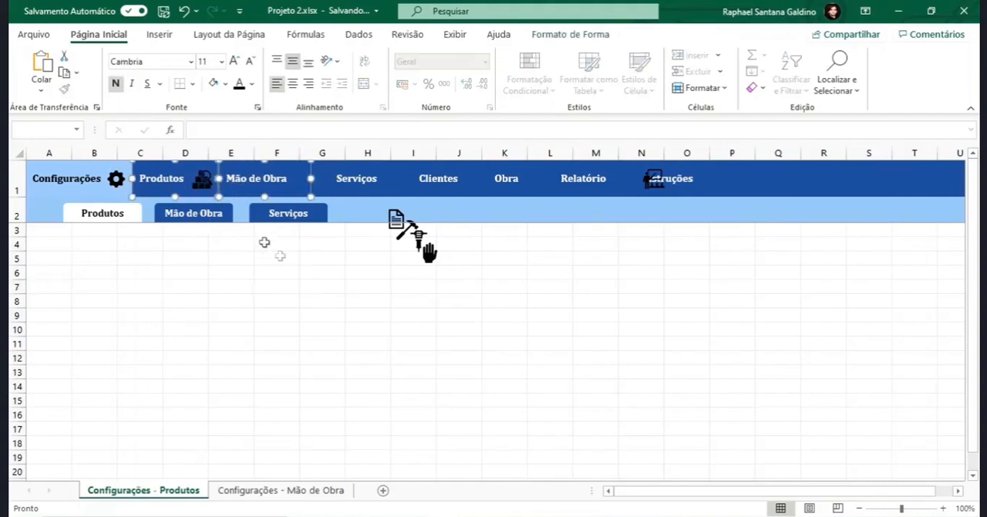
# - Place the hand icon beside the Mão de Obra label and widen that button to contain it
pyautogui.click(369, 286)
pyautogui.moveTo(429, 251); pyautogui.dragTo(339, 191)
pyautogui.click(315, 258)
pyautogui.click(301, 192)
pyautogui.click(314, 259)
# - Move the Serviços button left next to the Mão de Obra button and compare their edges
pyautogui.click(347, 189)
pyautogui.keyDown('ctrl'); pyautogui.click(300, 187); pyautogui.keyUp('ctrl')
pyautogui.keyDown('ctrl'); pyautogui.click(300, 188); pyautogui.keyUp('ctrl')
pyautogui.keyDown('ctrl'); pyautogui.click(285, 192); pyautogui.keyUp('ctrl')
pyautogui.click(347, 176)
pyautogui.click(329, 300)
pyautogui.click(348, 185)
pyautogui.keyDown('ctrl'); pyautogui.click(260, 188); pyautogui.keyUp('ctrl')
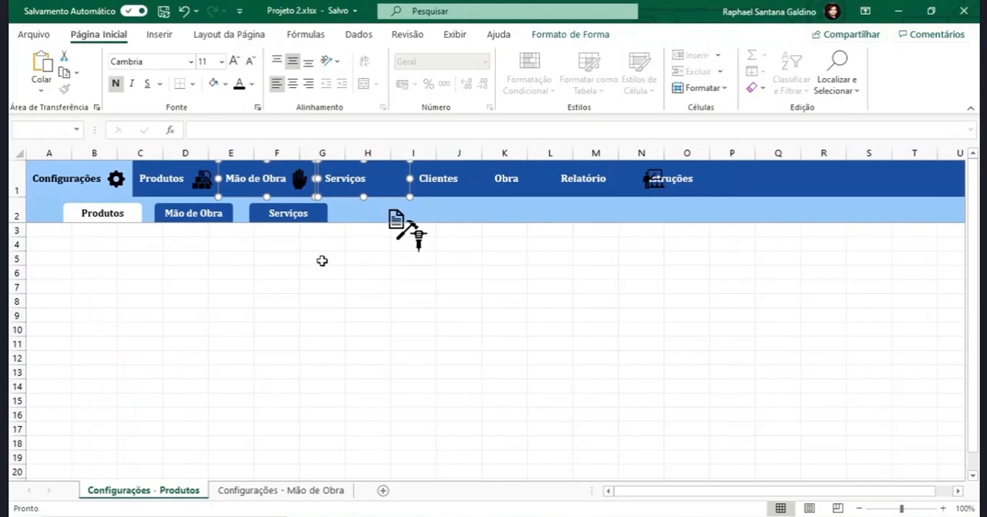
# - Nudge the Serviços button left until its edge meets the Mão de Obra button exactly
pyautogui.click(322, 261)
pyautogui.click(350, 178)
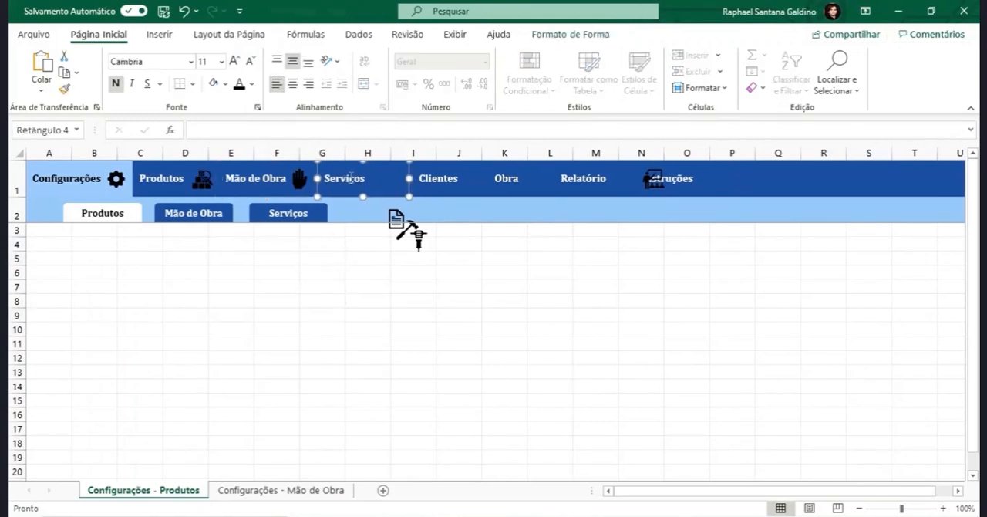
pyautogui.press('Left')
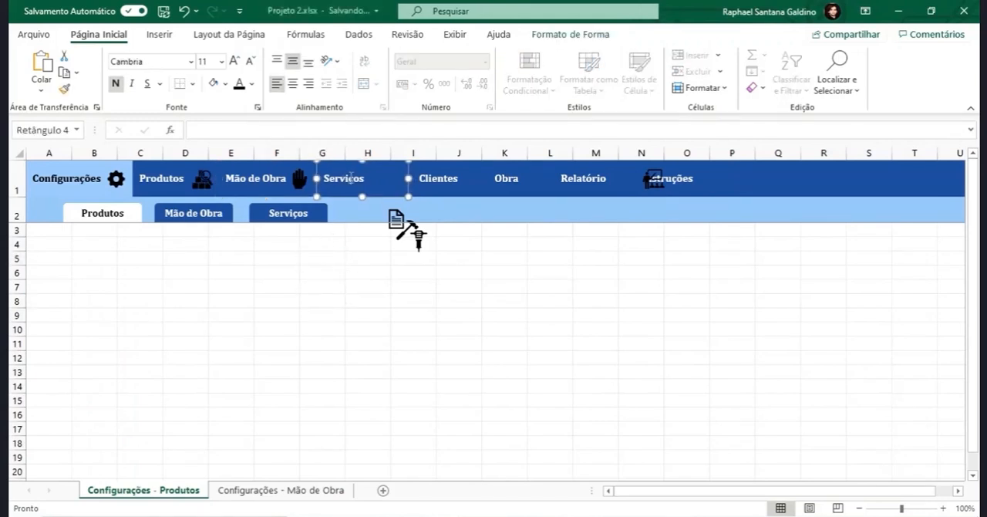
pyautogui.keyDown('ctrl'); pyautogui.click(255, 177); pyautogui.keyUp('ctrl')
pyautogui.click(326, 263)
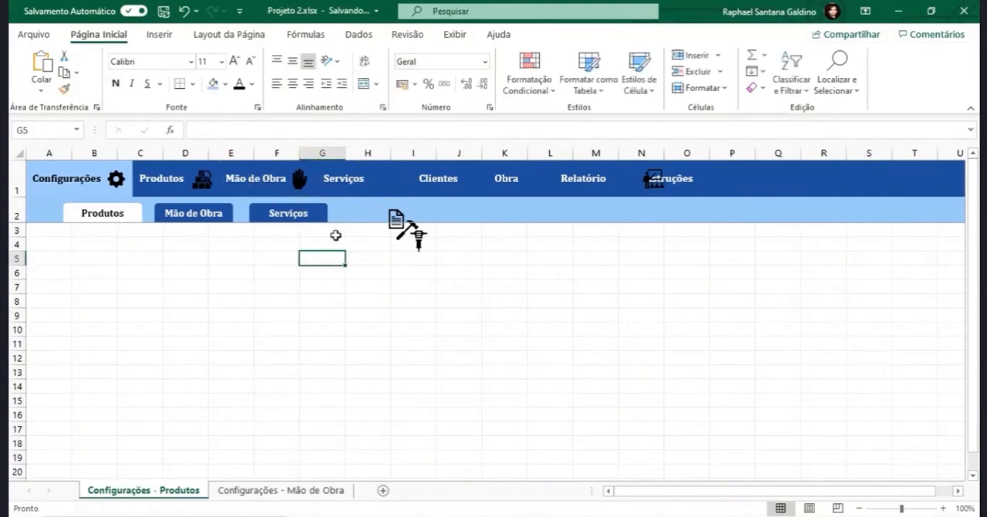
pyautogui.click(347, 184)
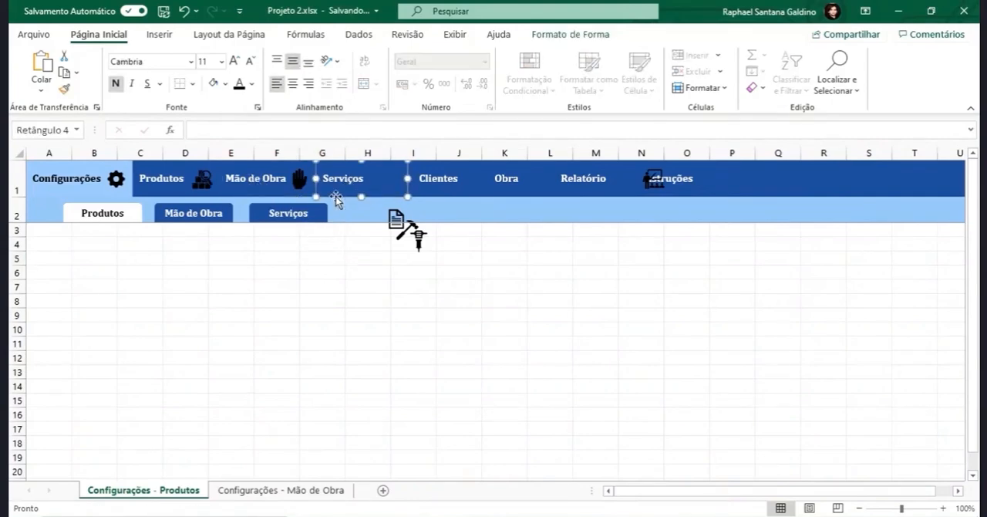
pyautogui.click(324, 262)
pyautogui.click(257, 185)
pyautogui.keyDown('ctrl'); pyautogui.click(352, 182); pyautogui.keyUp('ctrl')
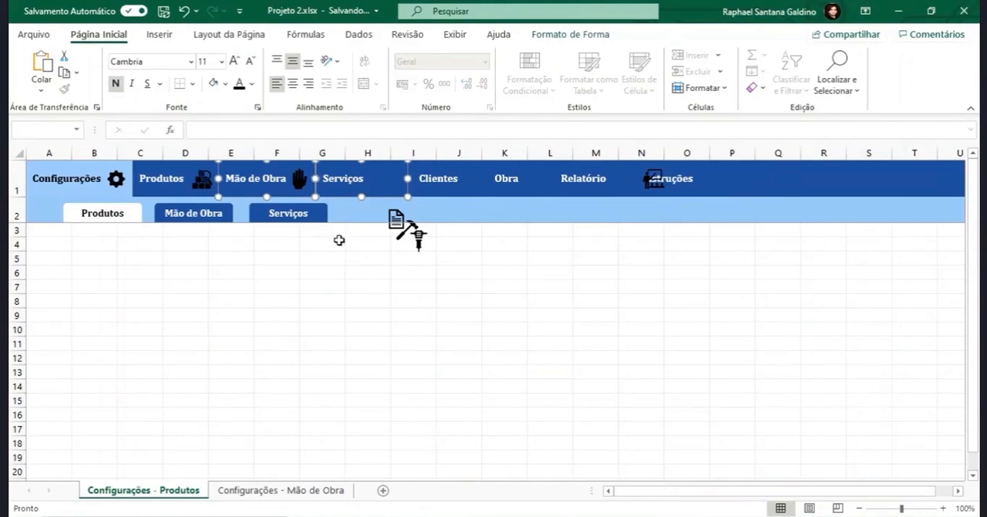
pyautogui.click(378, 274)
pyautogui.click(374, 181)
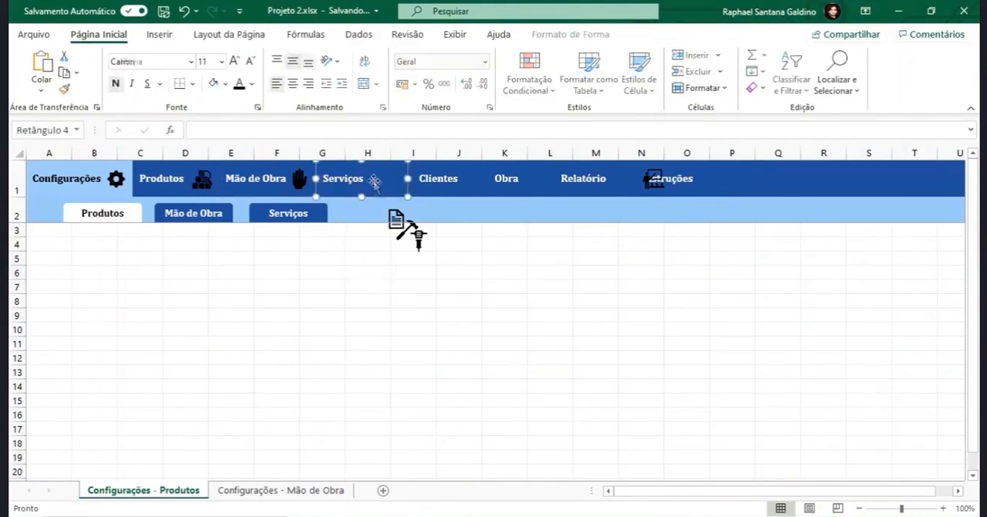
# - Place the hammer icon beside the Serviços label and move the Clientes button next to the Serviços button
pyautogui.click(407, 232)
pyautogui.moveTo(406, 231); pyautogui.dragTo(408, 168)
pyautogui.click(429, 179)
pyautogui.keyDown('ctrl'); pyautogui.click(353, 171); pyautogui.keyUp('ctrl')
pyautogui.click(427, 208)
pyautogui.click(427, 183)
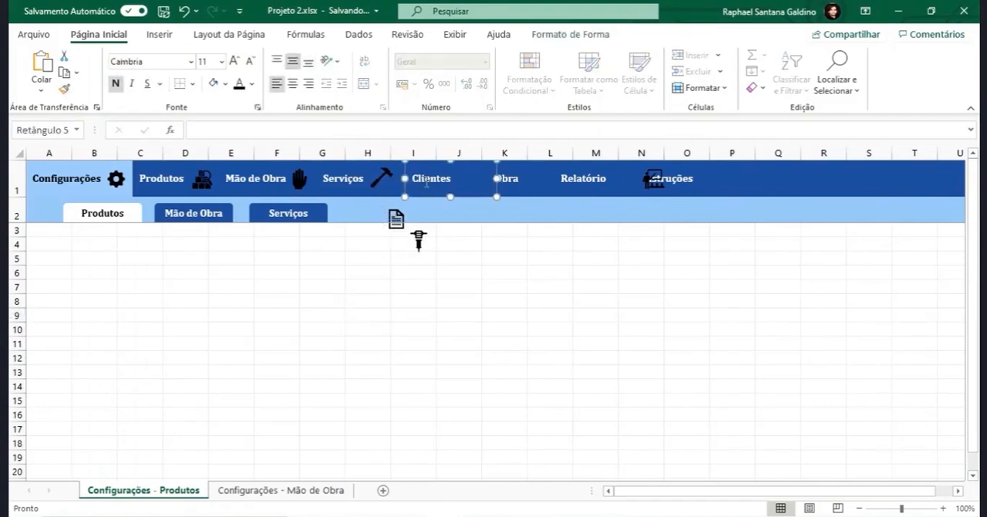
# - Nudge the Clientes button left until it meets the Serviços button, and narrow it from its right edge
pyautogui.press('Left')
pyautogui.press('Left')
pyautogui.keyDown('ctrl'); pyautogui.click(335, 183); pyautogui.keyUp('ctrl')
pyautogui.click(368, 315)
pyautogui.click(425, 178)
pyautogui.press('Left')
pyautogui.press('Left')
pyautogui.keyDown('ctrl'); pyautogui.click(344, 183); pyautogui.keyUp('ctrl')
pyautogui.click(417, 266)
pyautogui.click(423, 182)
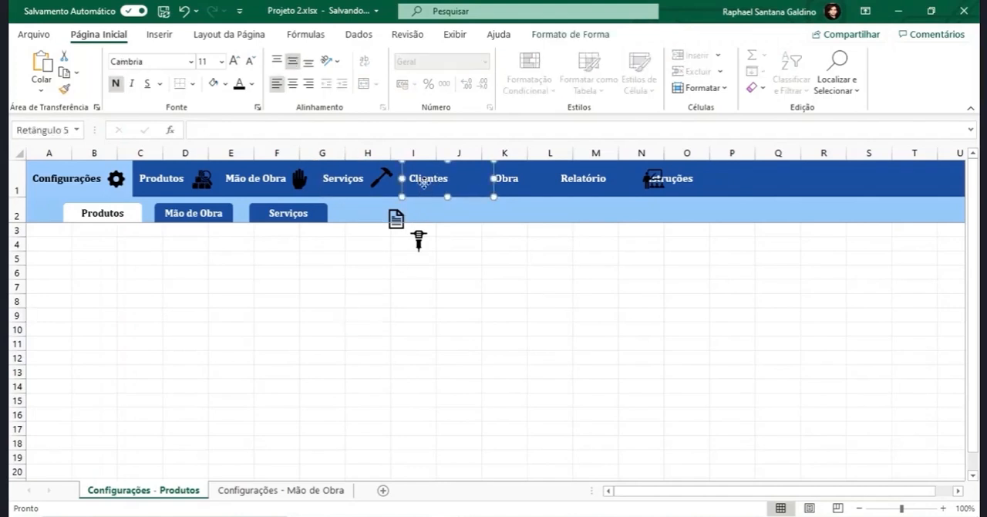
pyautogui.moveTo(494, 178); pyautogui.dragTo(480, 178)
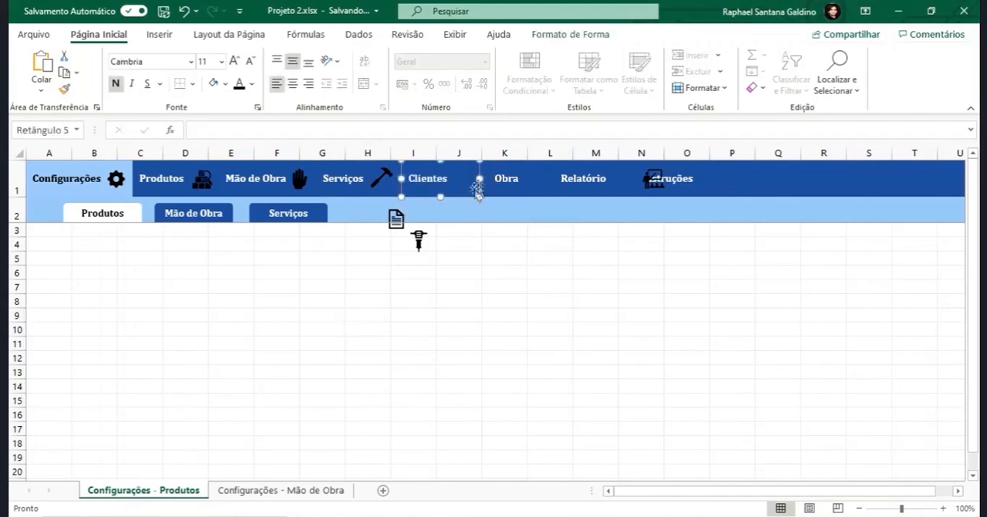
pyautogui.click(479, 284)
# - Search the icons for "client" and insert the solid group of people with magnifying glass icon
pyautogui.click(159, 36)
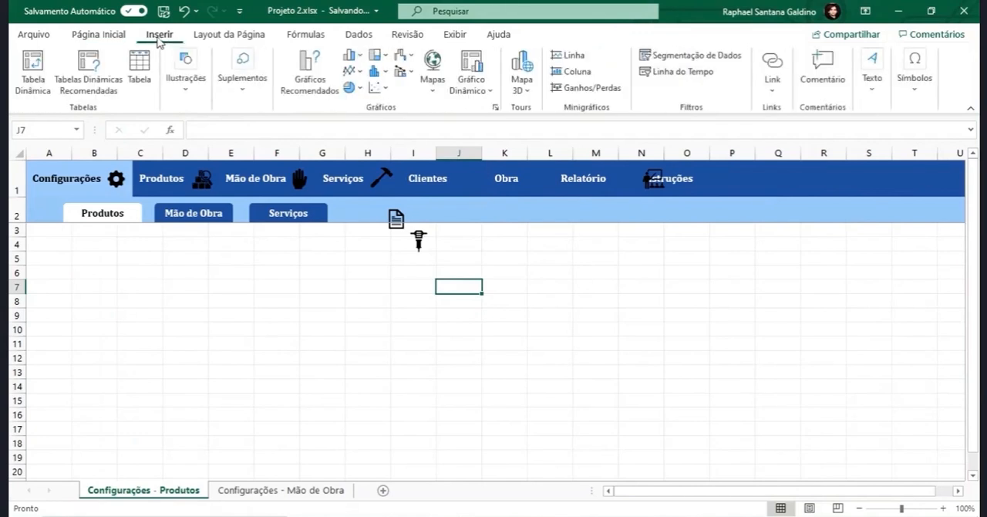
pyautogui.click(188, 70)
pyautogui.click(244, 127)
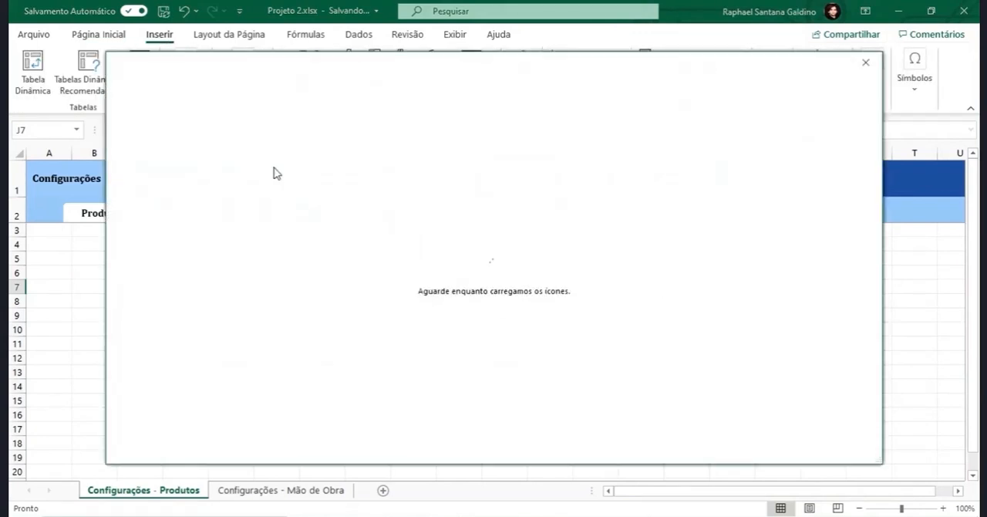
pyautogui.write('c')
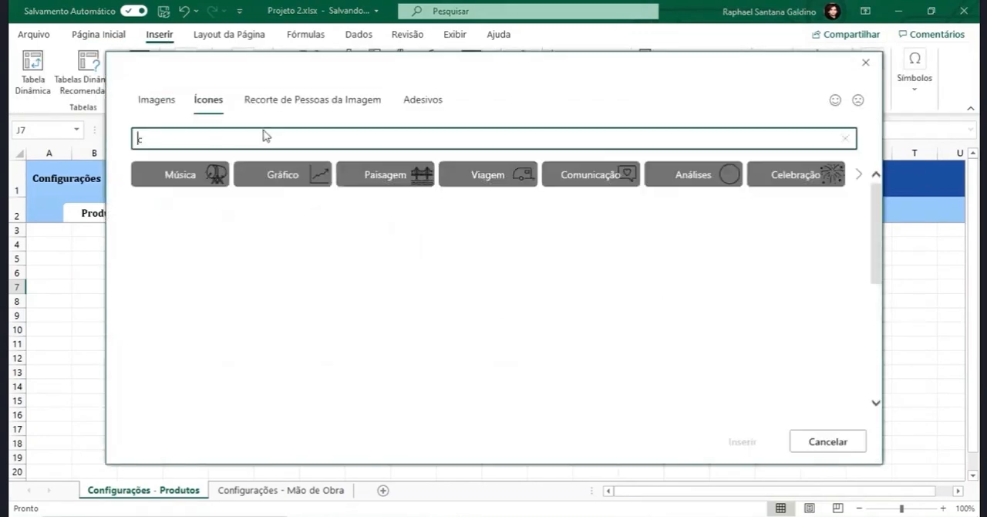
pyautogui.write('lient')
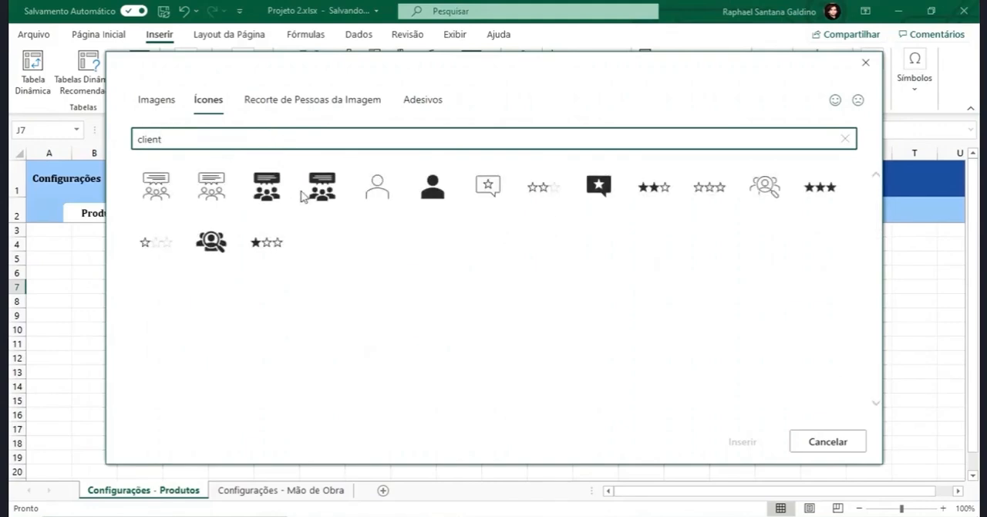
pyautogui.click(213, 260)
pyautogui.click(742, 451)
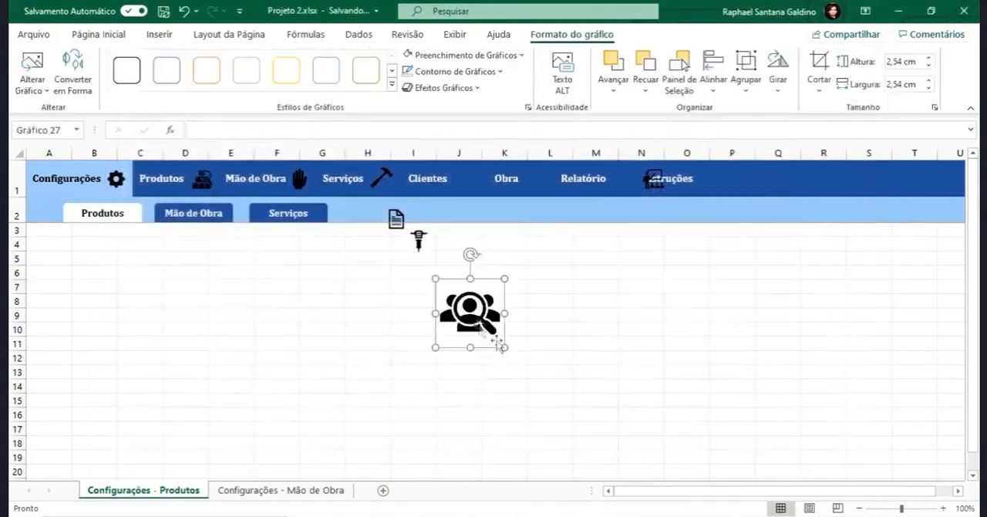
# - Set the new people icon's height to 0,89 cm and fit it beside the label in the Clientes button
pyautogui.click(889, 62)
pyautogui.write('1')
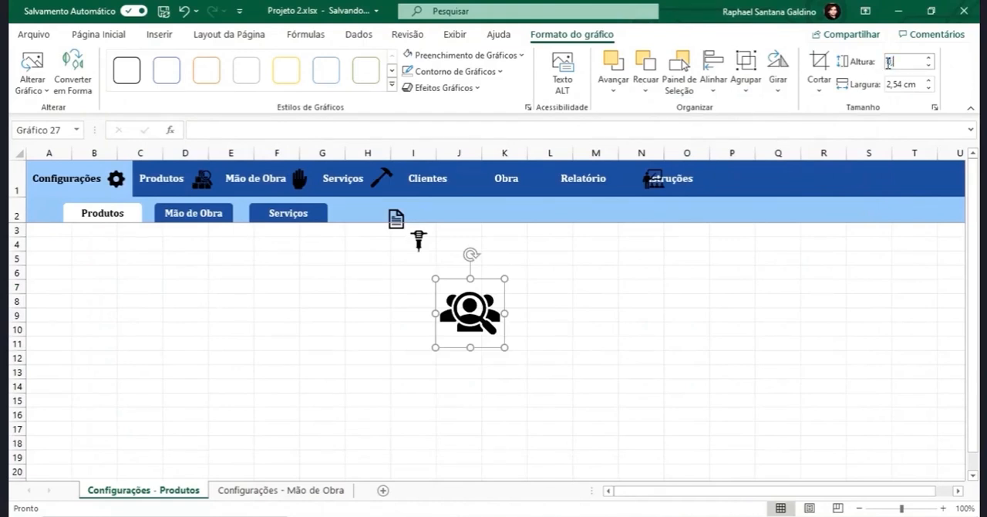
pyautogui.write(',89')
pyautogui.press('Return')
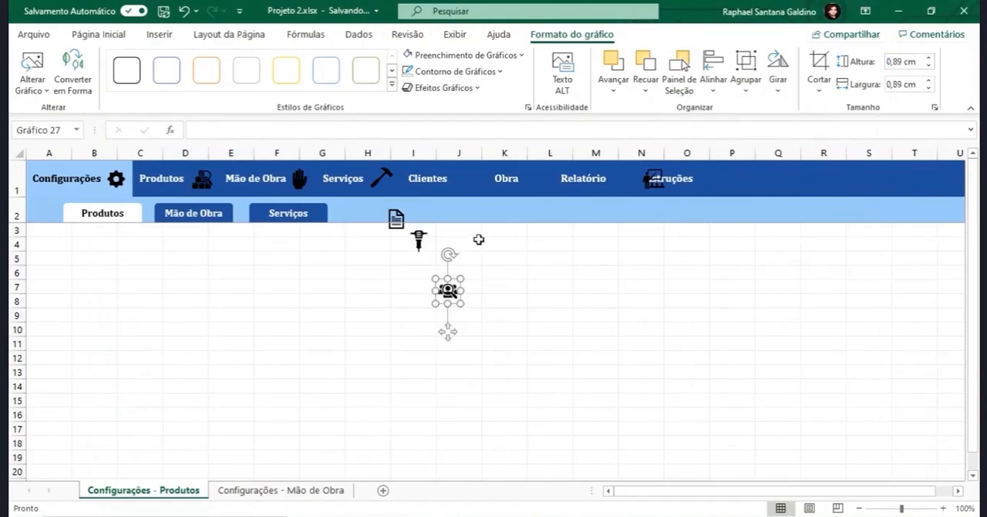
pyautogui.moveTo(448, 291); pyautogui.dragTo(466, 180)
pyautogui.keyDown('ctrl'); pyautogui.click(426, 179); pyautogui.keyUp('ctrl')
pyautogui.press('Escape')
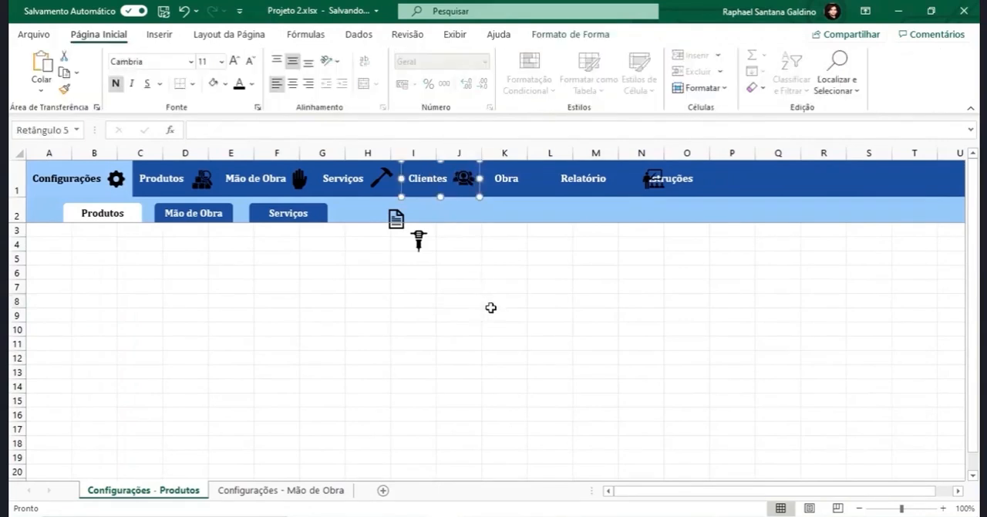
pyautogui.click(491, 287)
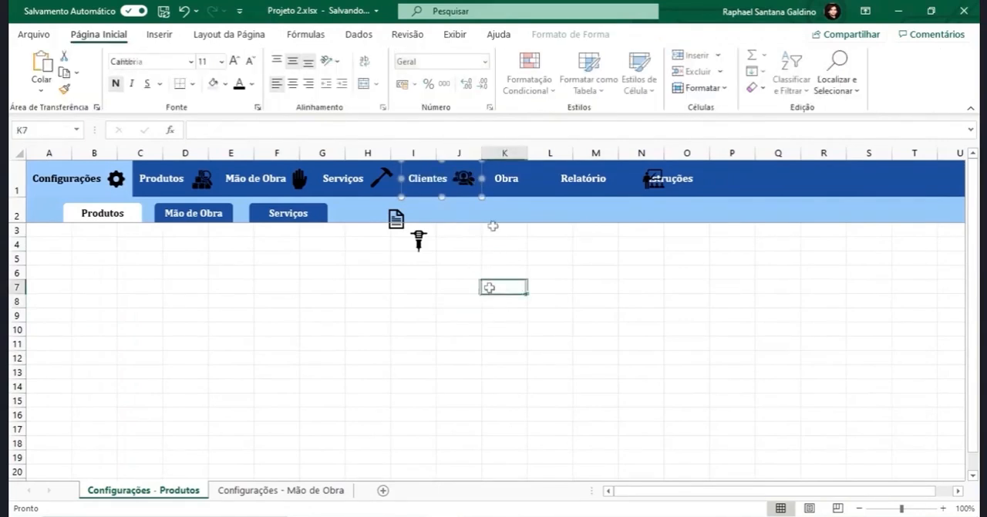
# - Move the Obra button left until it sits flush against the Clientes button
pyautogui.click(494, 182)
pyautogui.keyDown('ctrl'); pyautogui.click(432, 175); pyautogui.keyUp('ctrl')
pyautogui.press('Escape')
pyautogui.moveTo(497, 179); pyautogui.dragTo(490, 178)
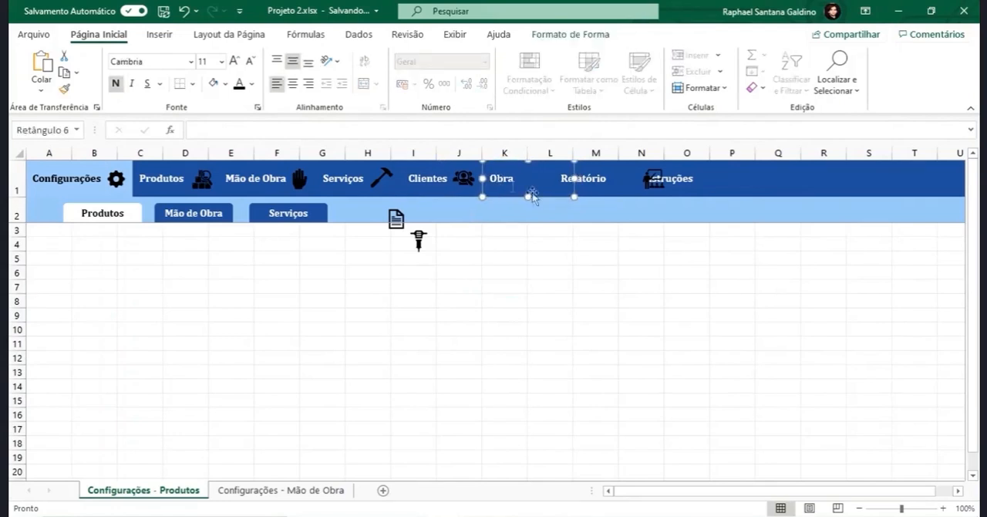
# - Fit the jackhammer icon beside the label in the Obra button
pyautogui.click(418, 241)
pyautogui.moveTo(419, 241); pyautogui.dragTo(550, 178)
pyautogui.click(537, 259)
# - Move the Relatório button left until it sits flush against the Obra button
pyautogui.click(503, 192)
pyautogui.click(564, 281)
pyautogui.click(561, 190)
pyautogui.keyDown('ctrl'); pyautogui.click(544, 190); pyautogui.keyUp('ctrl')
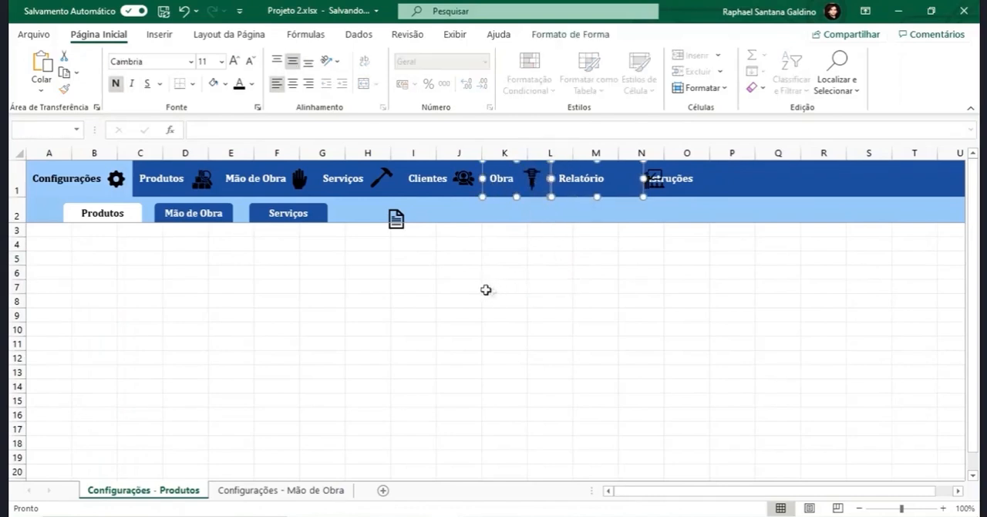
# - Fit the document icon beside the Relatório label and move the classroom icon to the right of the Instruções label
pyautogui.click(396, 220)
pyautogui.moveTo(396, 220); pyautogui.dragTo(638, 179)
pyautogui.click(586, 179)
pyautogui.press('Escape')
pyautogui.moveTo(675, 180); pyautogui.dragTo(719, 180)
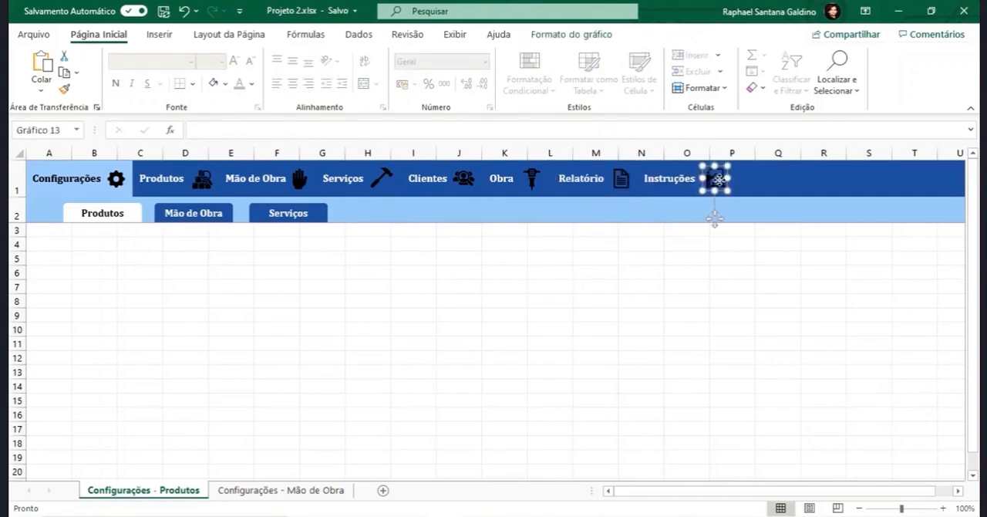
# - Fill the seven menu icons from Produtos through Instruções with white, leaving out the Configurações gear
pyautogui.keyDown('ctrl'); pyautogui.click(623, 179); pyautogui.keyUp('ctrl')
pyautogui.keyDown('ctrl'); pyautogui.click(532, 179); pyautogui.keyUp('ctrl')
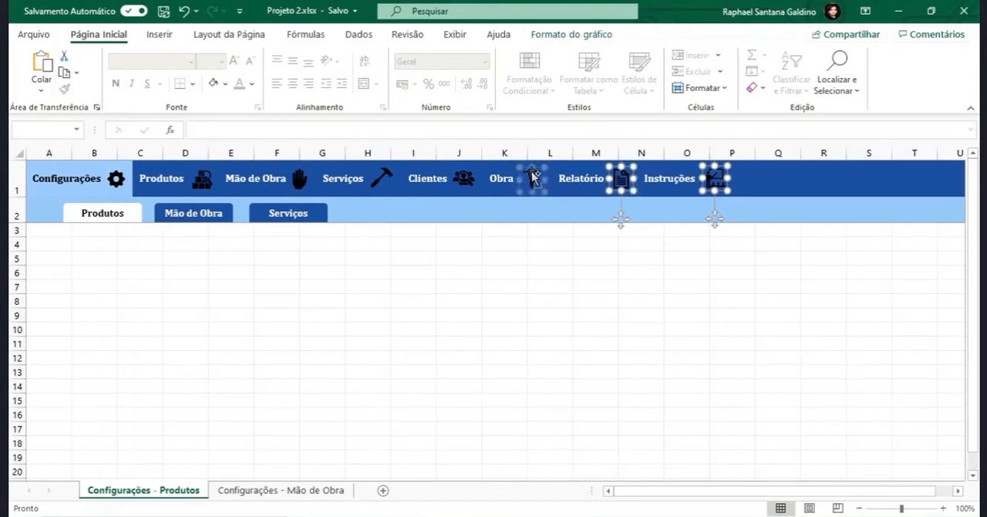
pyautogui.keyDown('ctrl'); pyautogui.click(464, 178); pyautogui.keyUp('ctrl')
pyautogui.keyDown('ctrl'); pyautogui.click(384, 179); pyautogui.keyUp('ctrl')
pyautogui.keyDown('ctrl'); pyautogui.click(301, 180); pyautogui.keyUp('ctrl')
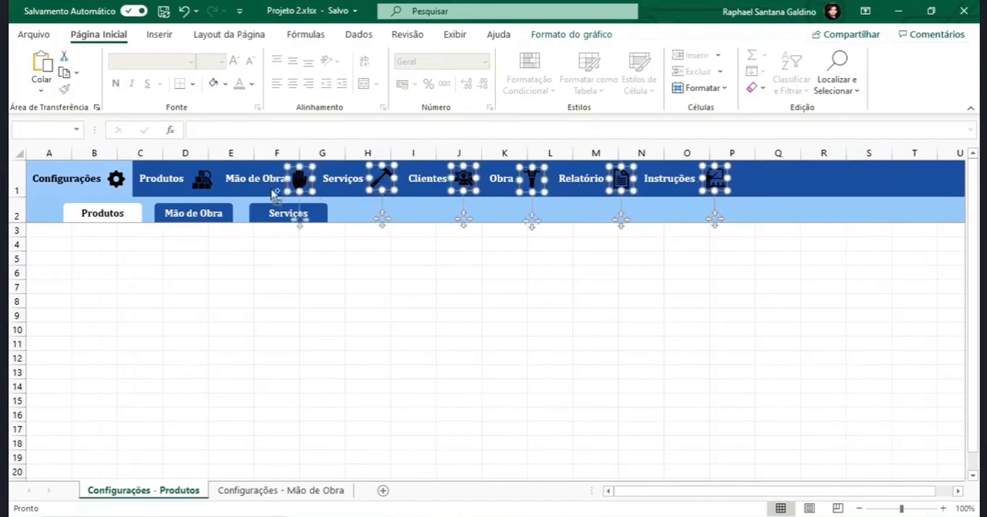
pyautogui.keyDown('ctrl'); pyautogui.click(206, 182); pyautogui.keyUp('ctrl')
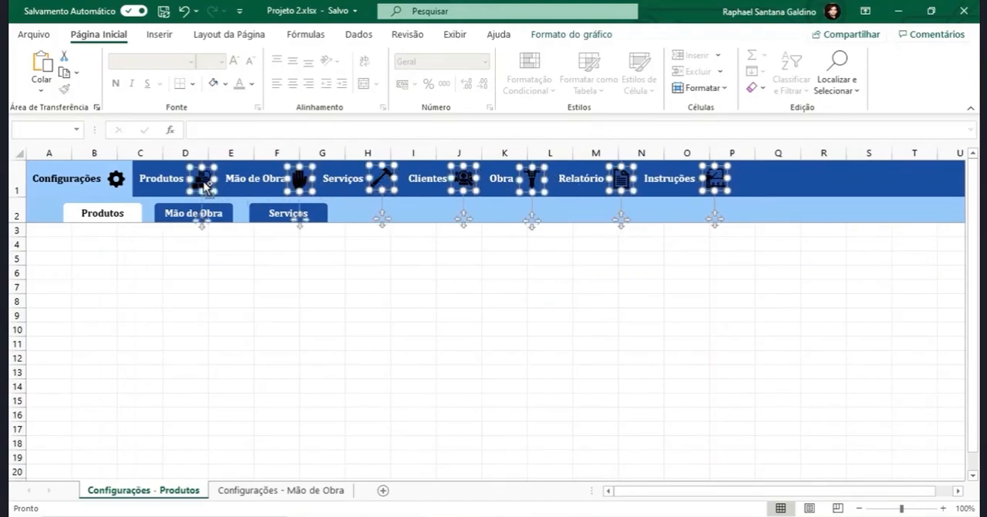
pyautogui.click(589, 36)
pyautogui.click(452, 55)
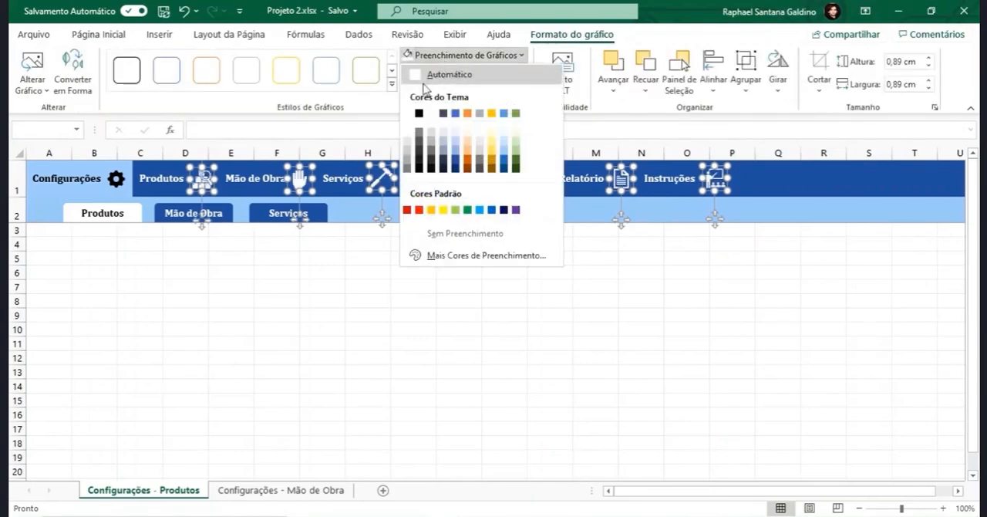
pyautogui.click(421, 73)
pyautogui.click(358, 343)
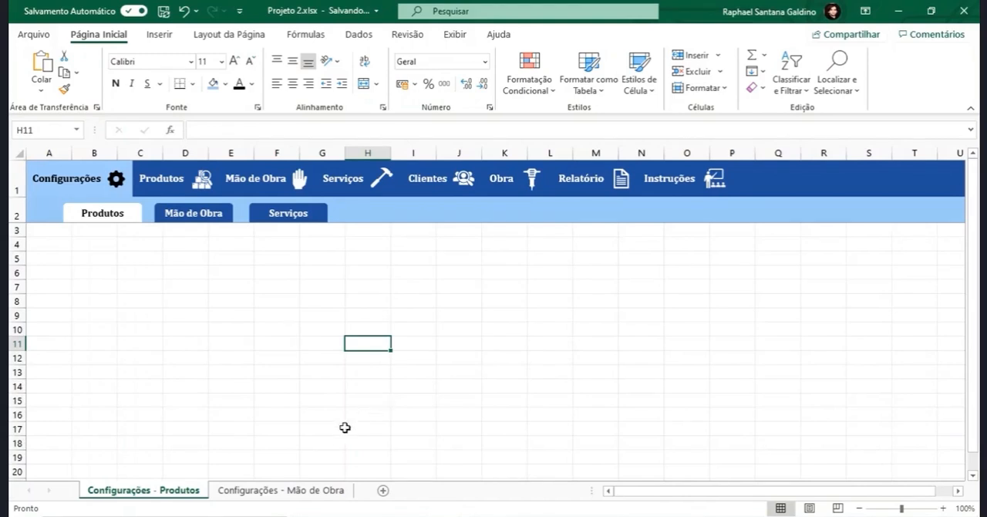
# - Delete the outdated Configurações - Mão de Obra sheet
pyautogui.click(311, 490)
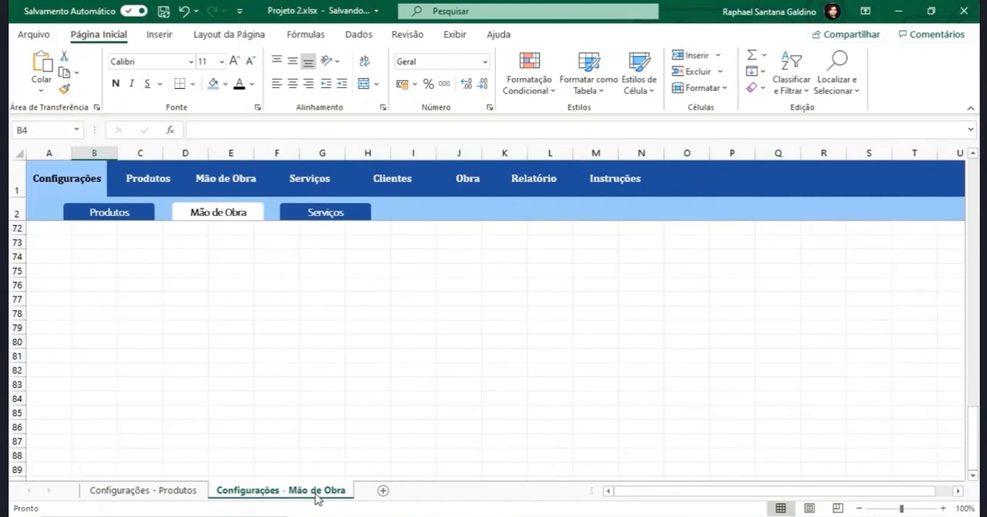
pyautogui.click(189, 491)
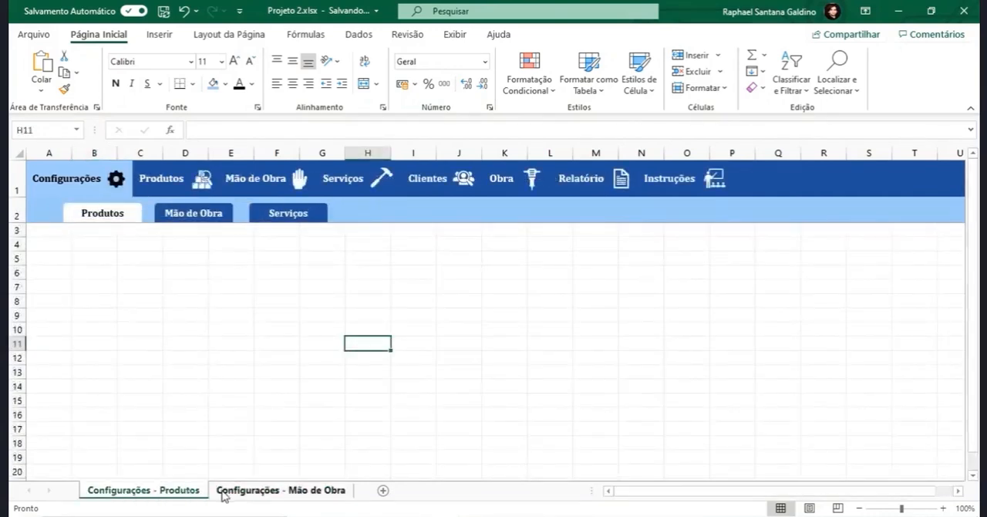
pyautogui.click(223, 494)
pyautogui.rightClick(240, 494)
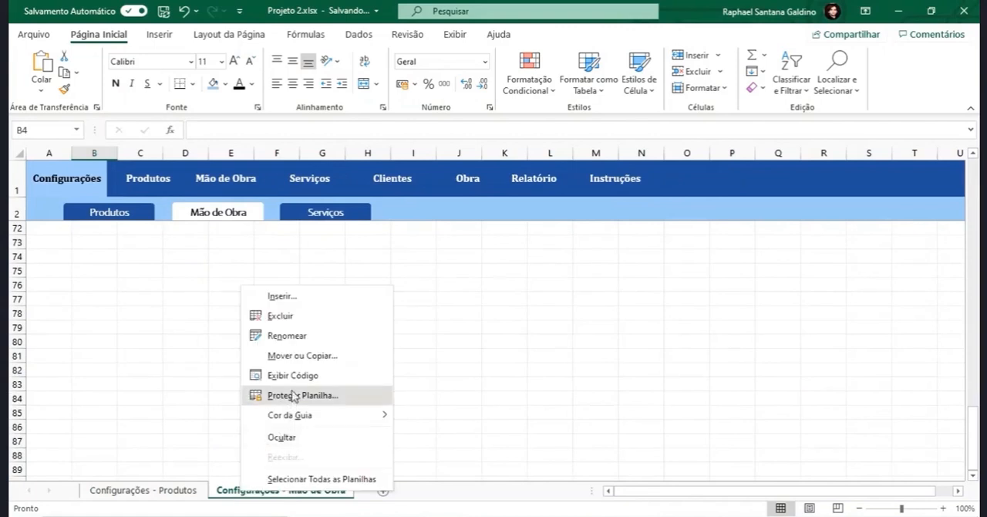
pyautogui.click(278, 314)
pyautogui.click(469, 306)
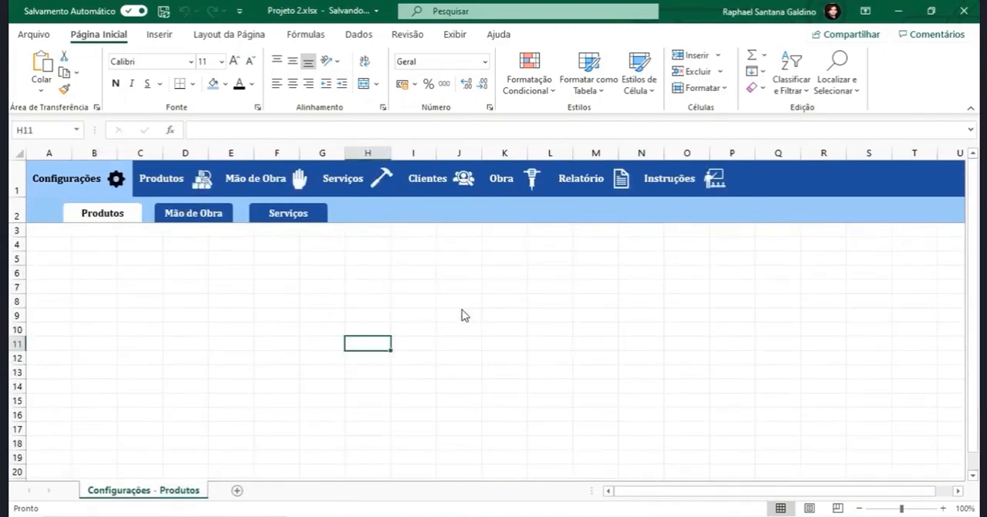
pyautogui.click(18, 215)
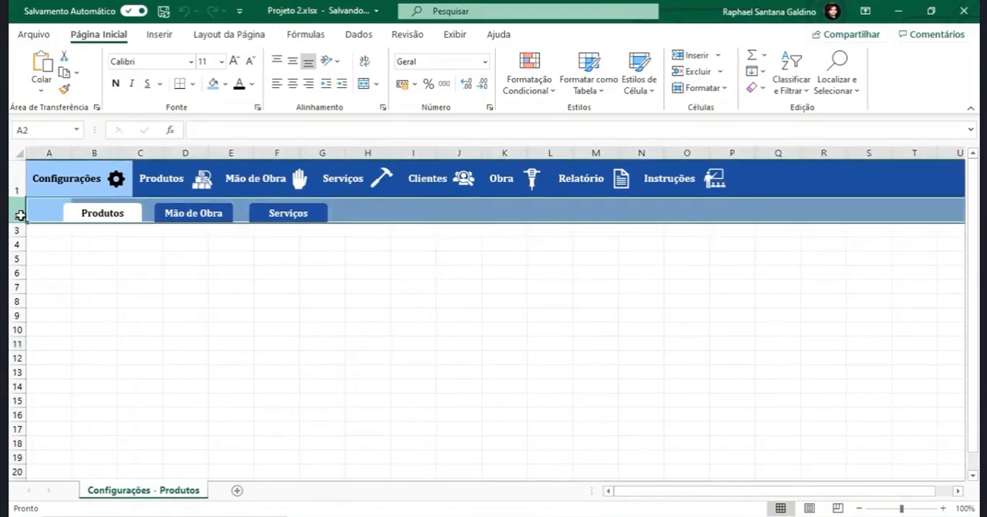
pyautogui.click(13, 189)
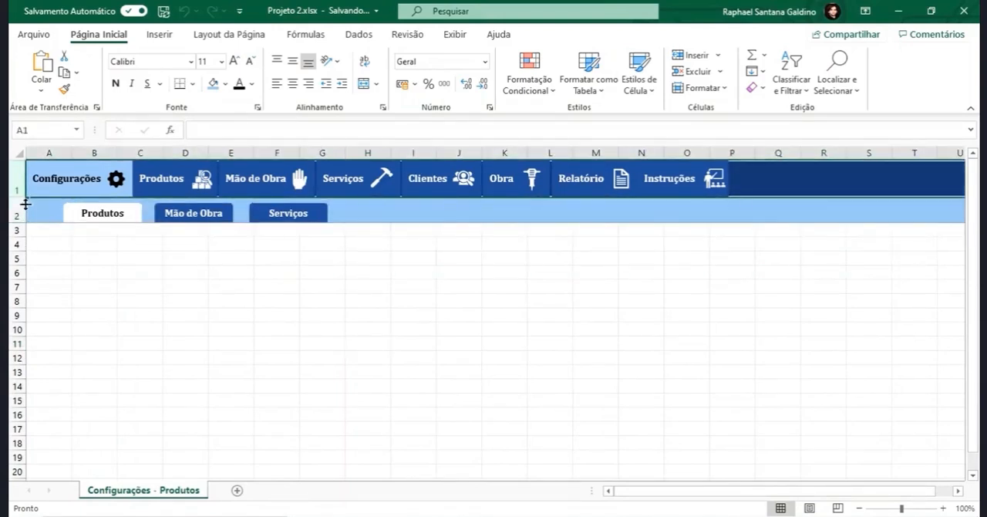
pyautogui.click(159, 316)
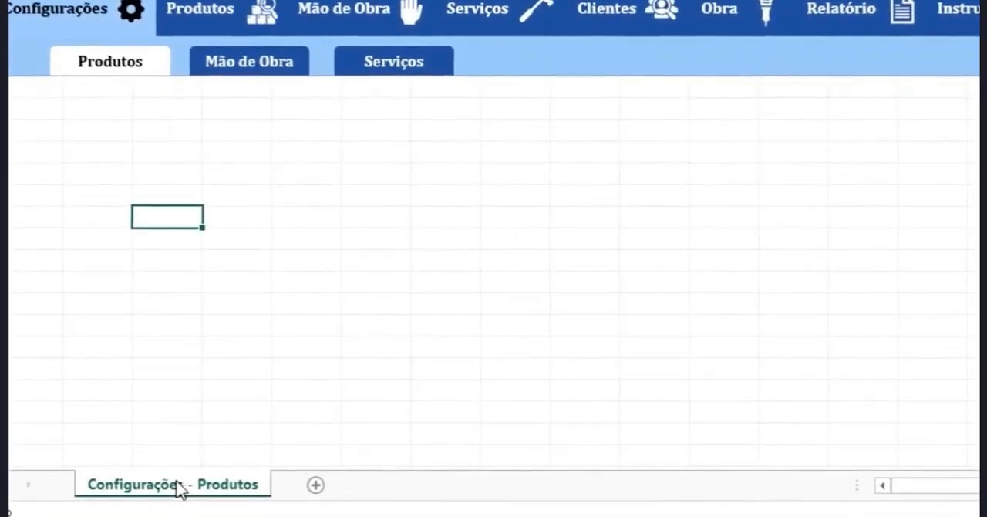
# - Duplicate the Configurações - Produtos sheet repeatedly to make six copies
pyautogui.moveTo(180, 488)
pyautogui.mouseDown()
pyautogui.moveTo(254, 490)
pyautogui.moveTo(379, 475)
pyautogui.moveTo(294, 509)
pyautogui.moveTo(260, 488)
pyautogui.mouseUp()
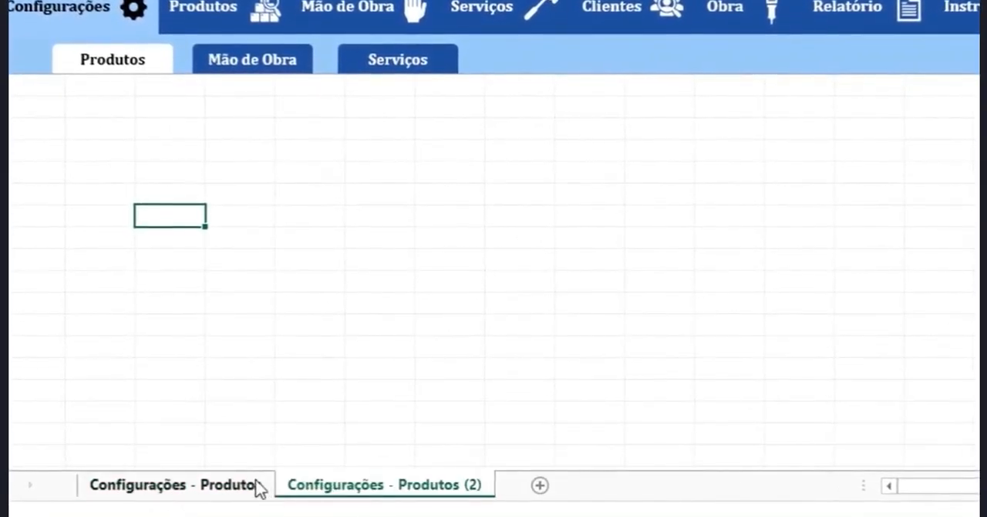
pyautogui.moveTo(386, 486); pyautogui.dragTo(552, 488)
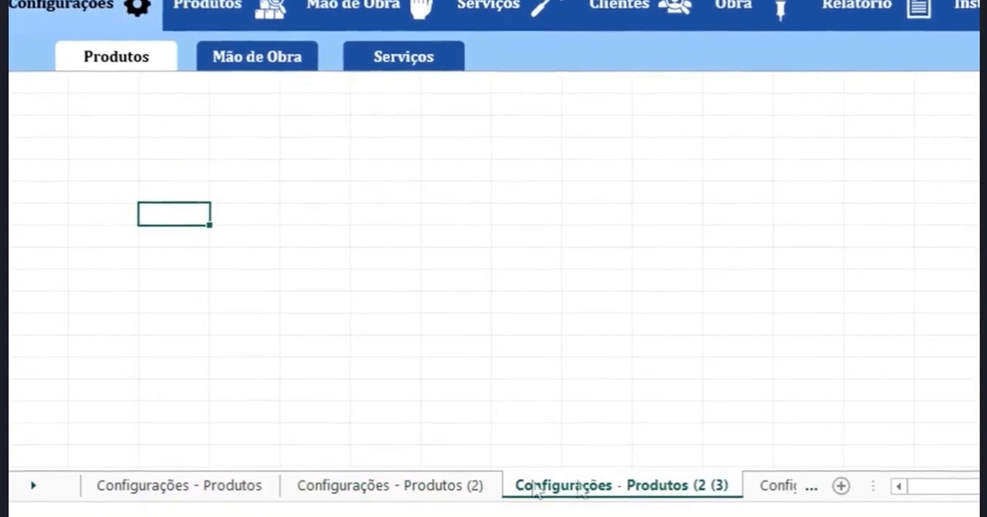
pyautogui.moveTo(289, 489); pyautogui.dragTo(772, 499)
pyautogui.moveTo(710, 493); pyautogui.dragTo(776, 509)
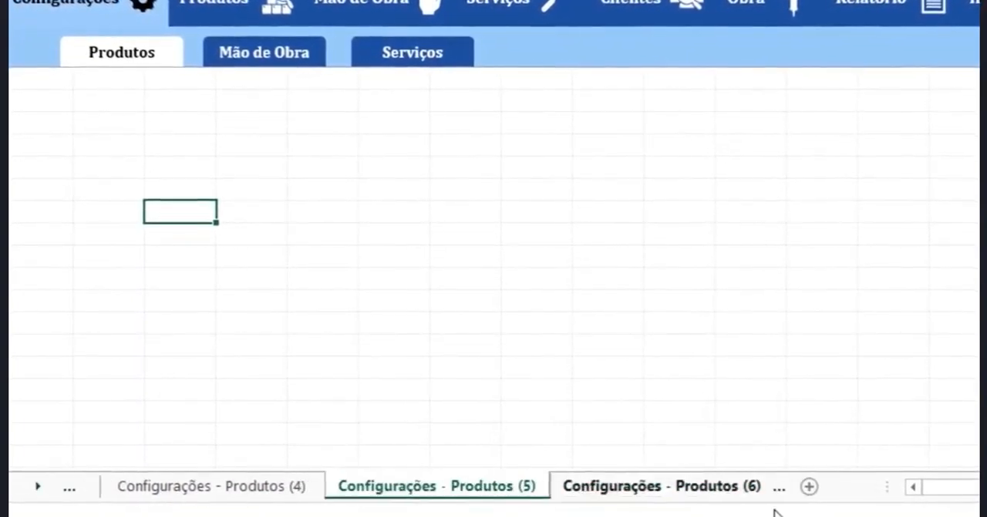
# - Rename the first two sheet copies as Produtos and Mão de Obra
pyautogui.click(410, 488)
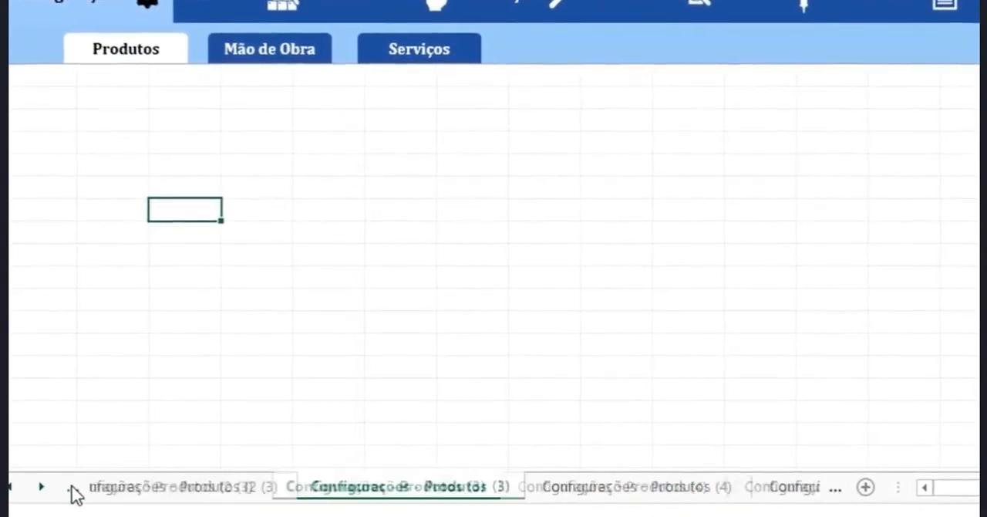
pyautogui.write('Produtos')
pyautogui.doubleClick(432, 494)
pyautogui.write('Mão de ')
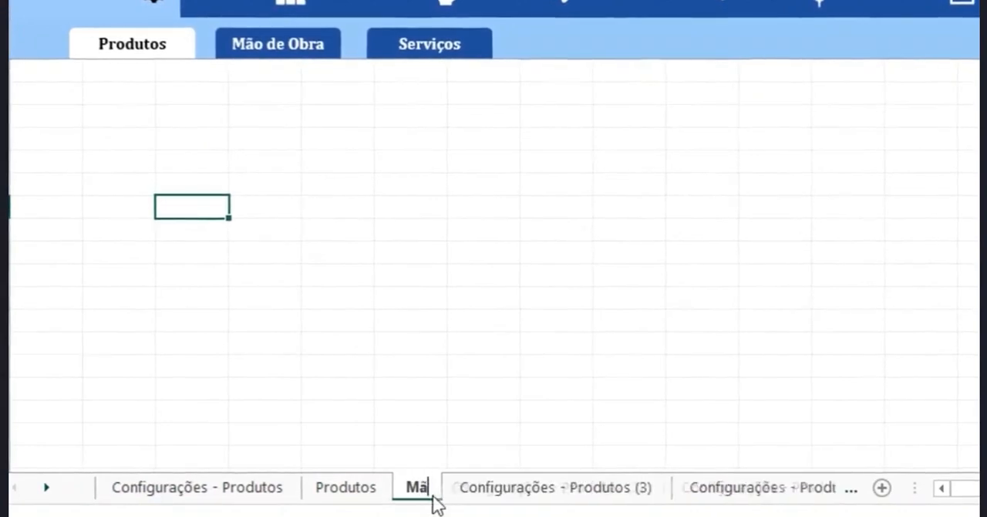
pyautogui.write('Obra')
pyautogui.press('Return')
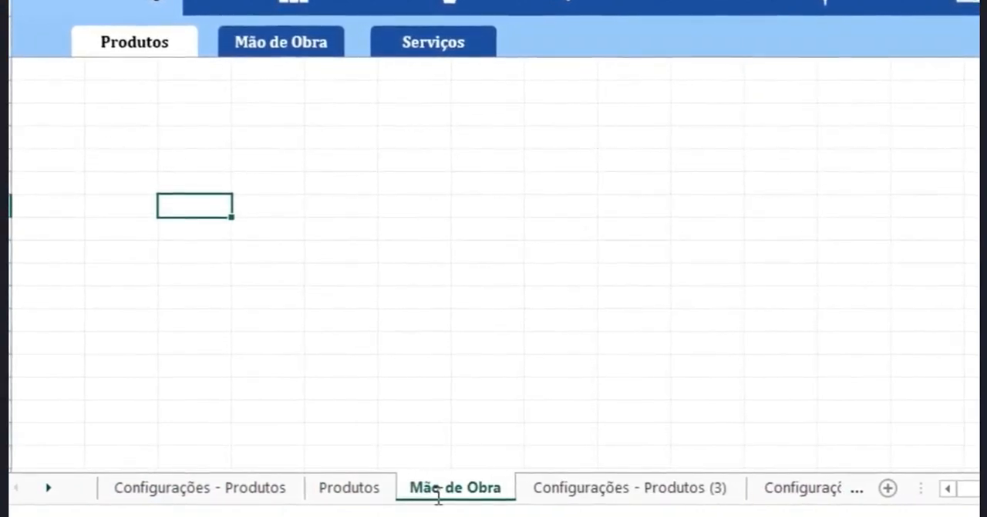
# - Rename the remaining sheet copies as Serviço, Clientes, Obra and Relatório
pyautogui.doubleClick(554, 494)
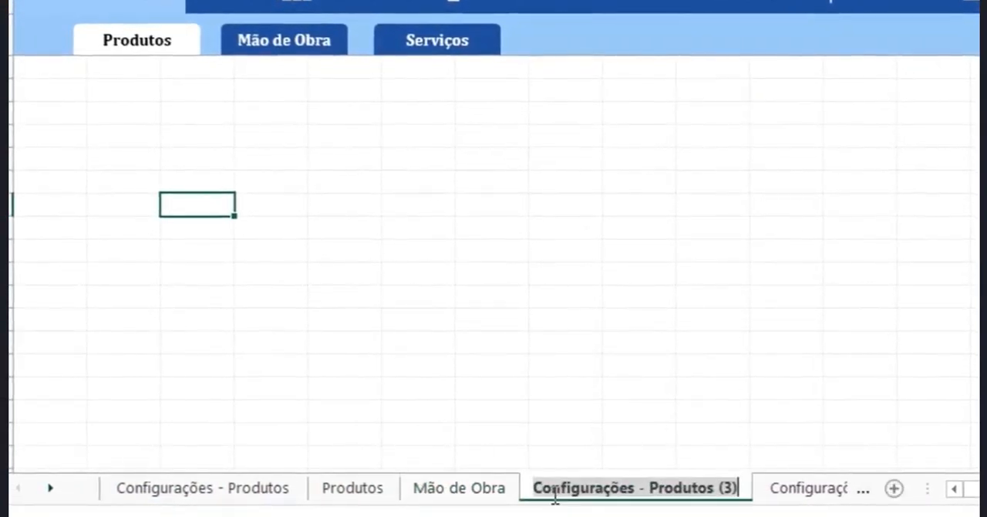
pyautogui.write('Serviç')
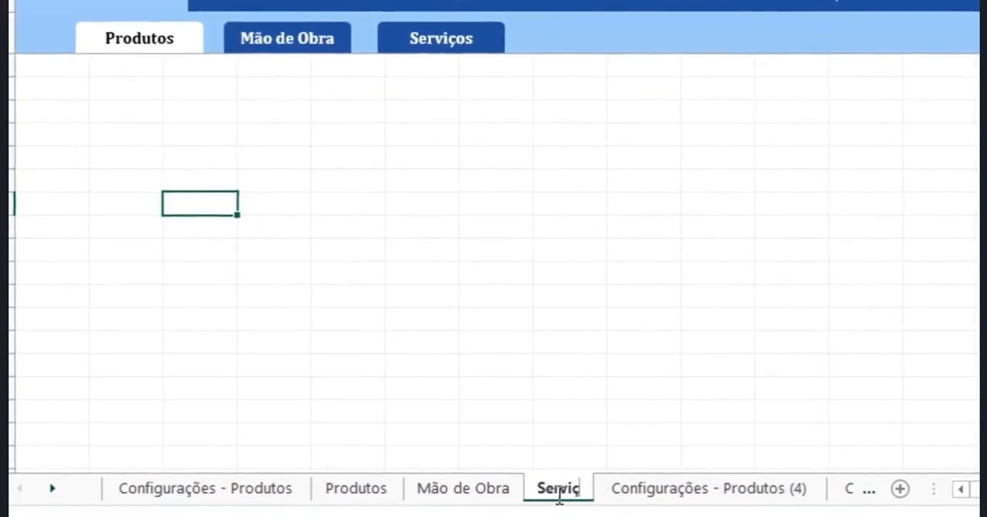
pyautogui.write('o')
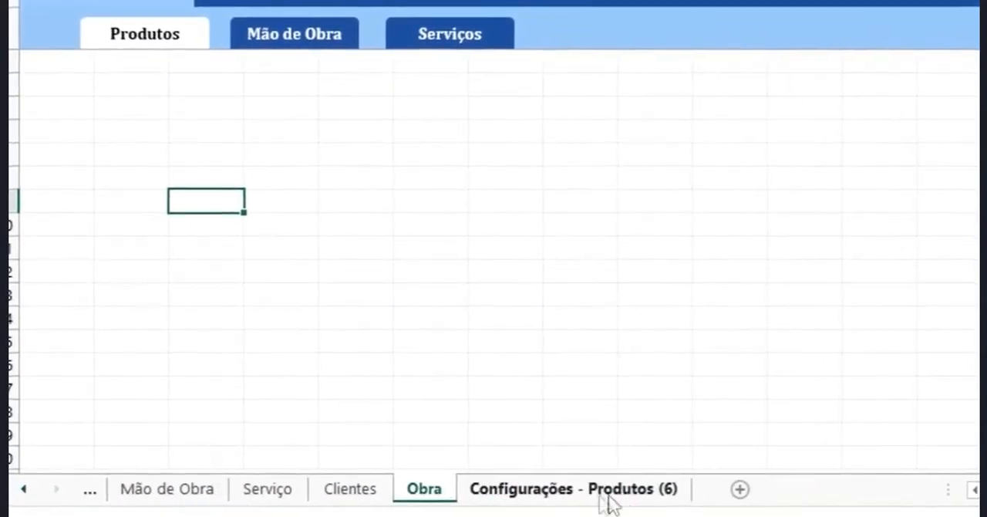
pyautogui.doubleClick(606, 502)
pyautogui.write('Rel')
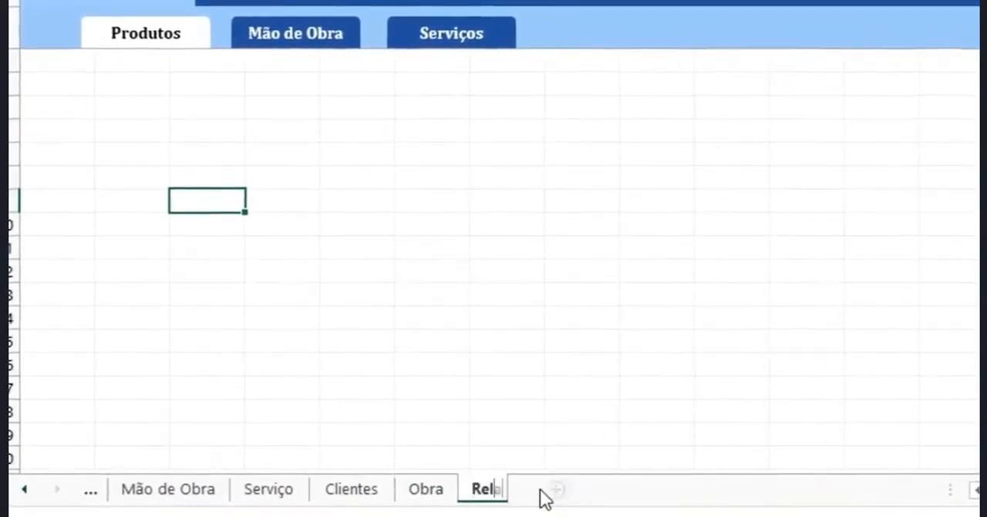
pyautogui.write('atório')
pyautogui.press('Return')
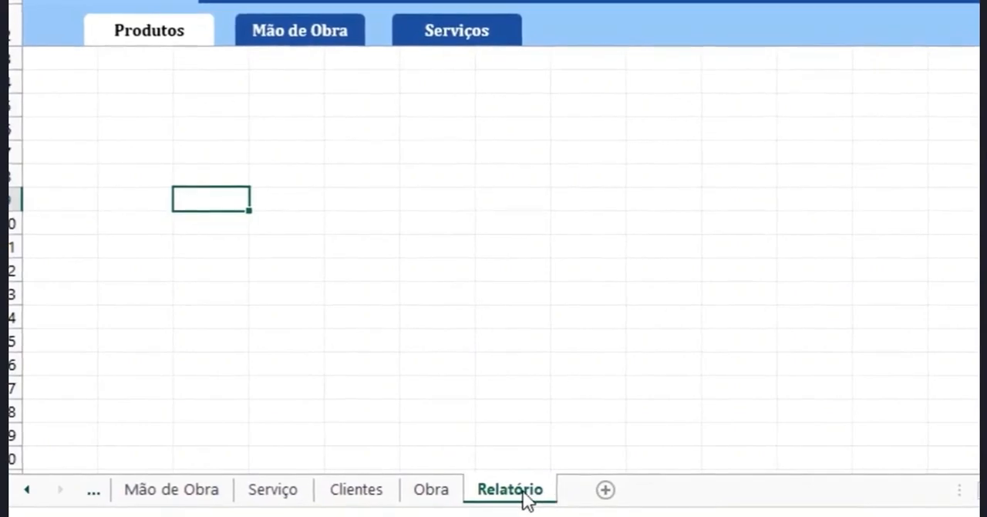
# - Duplicate the Relatório sheet and rename the copy as Instruções
pyautogui.moveTo(526, 498); pyautogui.dragTo(615, 496)
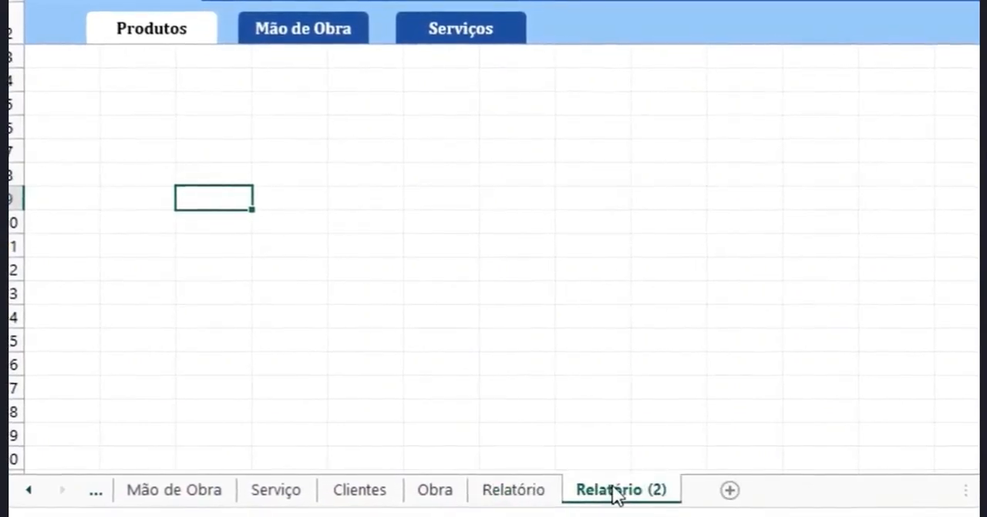
pyautogui.doubleClick(615, 494)
pyautogui.write('Instruções')
pyautogui.press('Return')
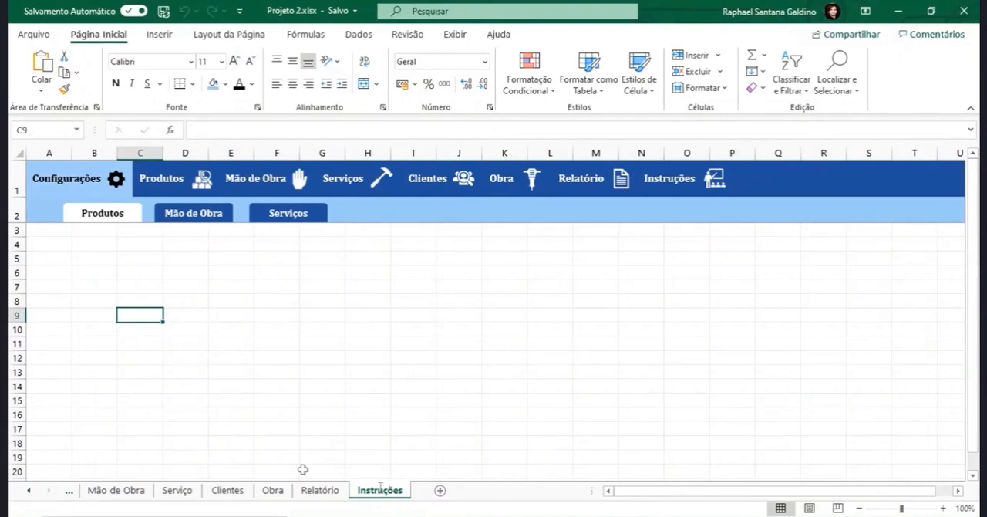
# - Return to the Configurações - Produtos sheet and step through the main menu buttons from Produtos to Obra
pyautogui.click(68, 490)
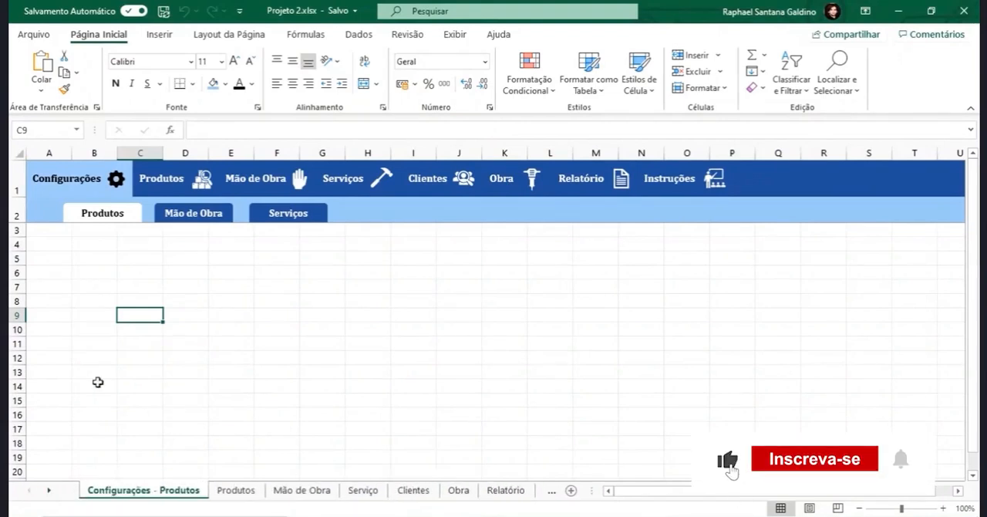
pyautogui.click(135, 188)
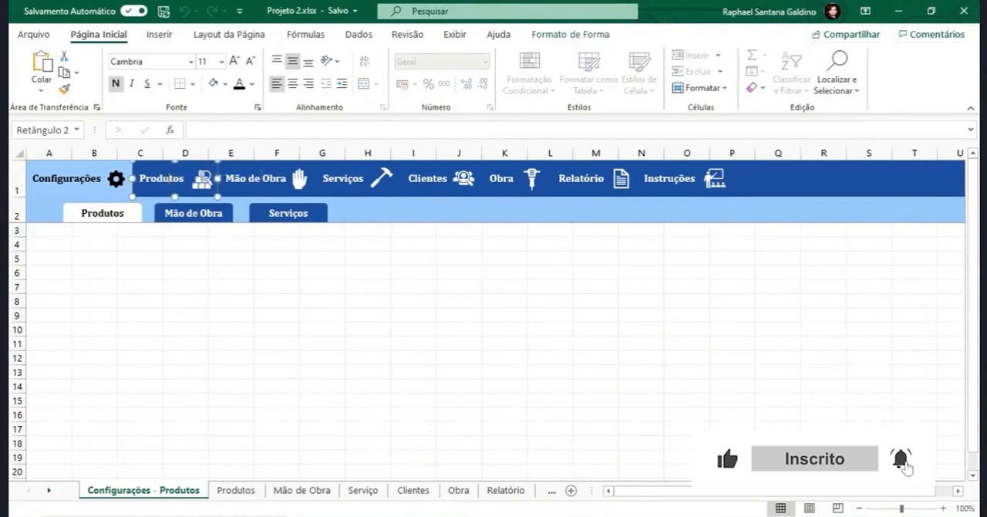
pyautogui.press('Tab')
pyautogui.press('Tab')
pyautogui.press('Tab')
pyautogui.press('Tab')
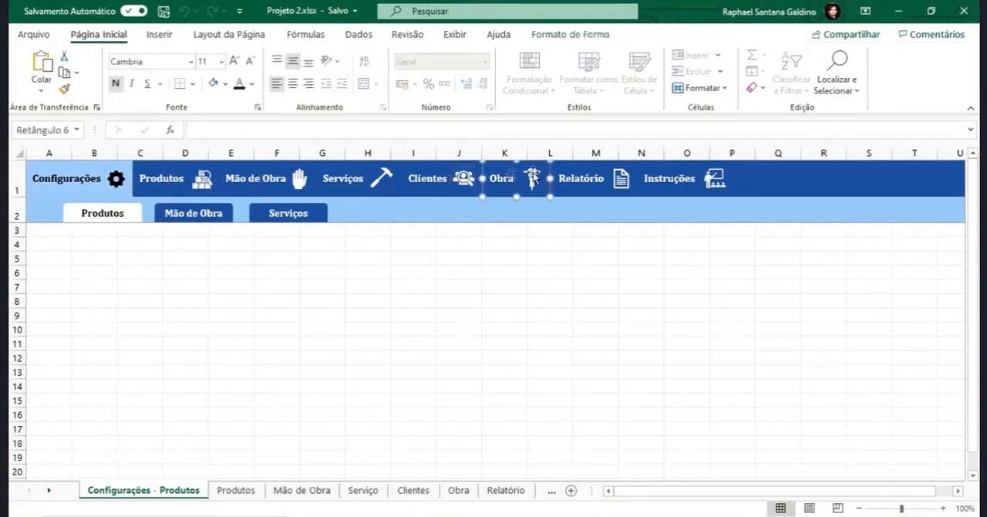
# - Link the Produtos menu button to cell B4 of the Produtos sheet in this document
pyautogui.click(139, 185)
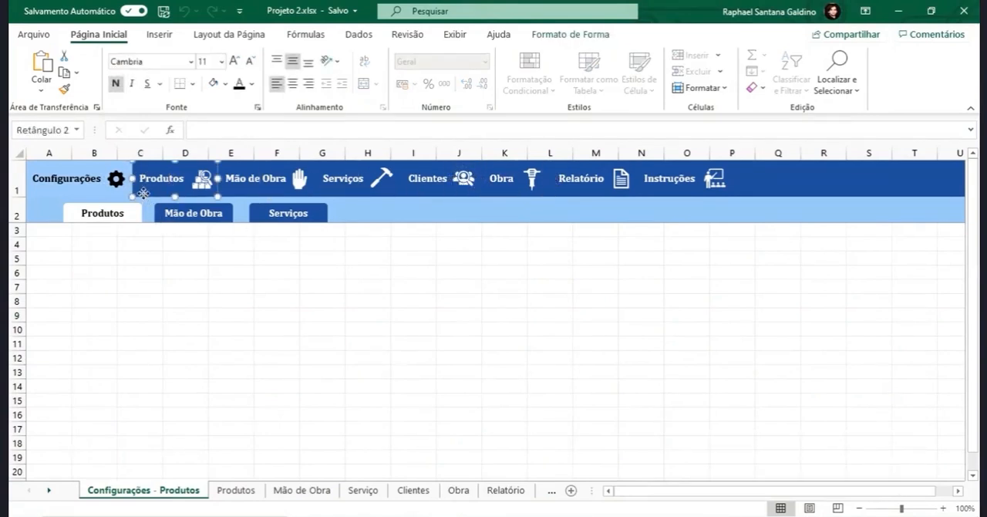
pyautogui.rightClick(143, 193)
pyautogui.click(194, 353)
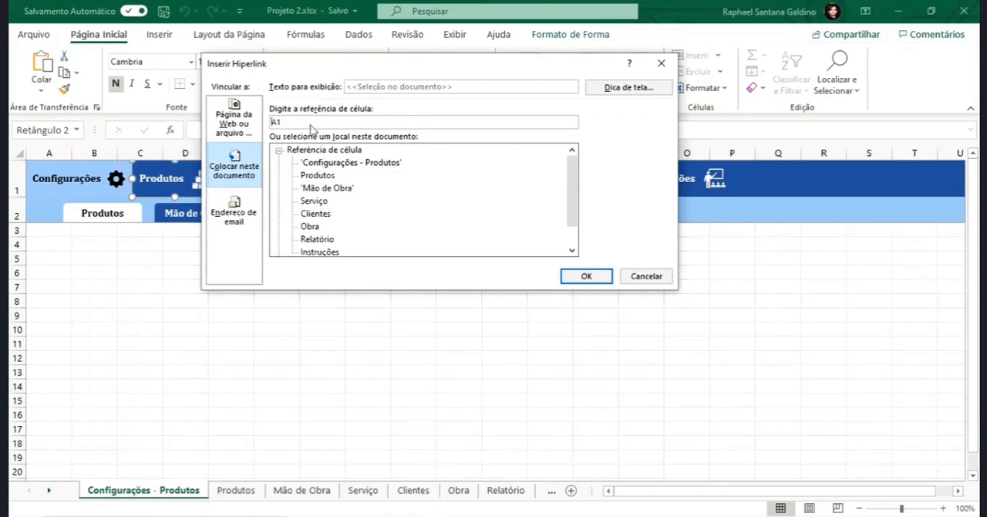
pyautogui.doubleClick(276, 121)
pyautogui.moveTo(376, 71); pyautogui.dragTo(477, 102)
pyautogui.click(417, 208)
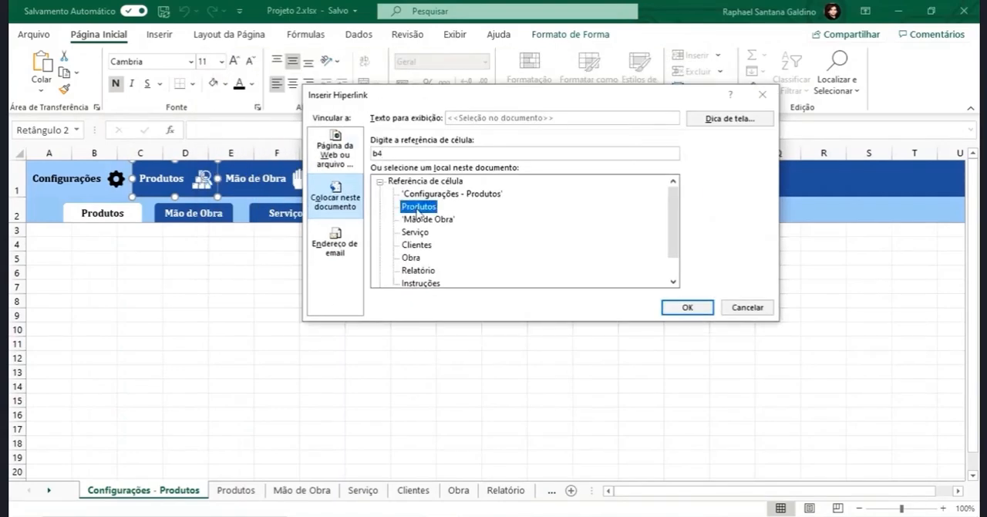
pyautogui.doubleClick(417, 210)
# - Link the Mão de Obra menu button to the Mão de Obra sheet in this document
pyautogui.rightClick(246, 182)
pyautogui.click(283, 353)
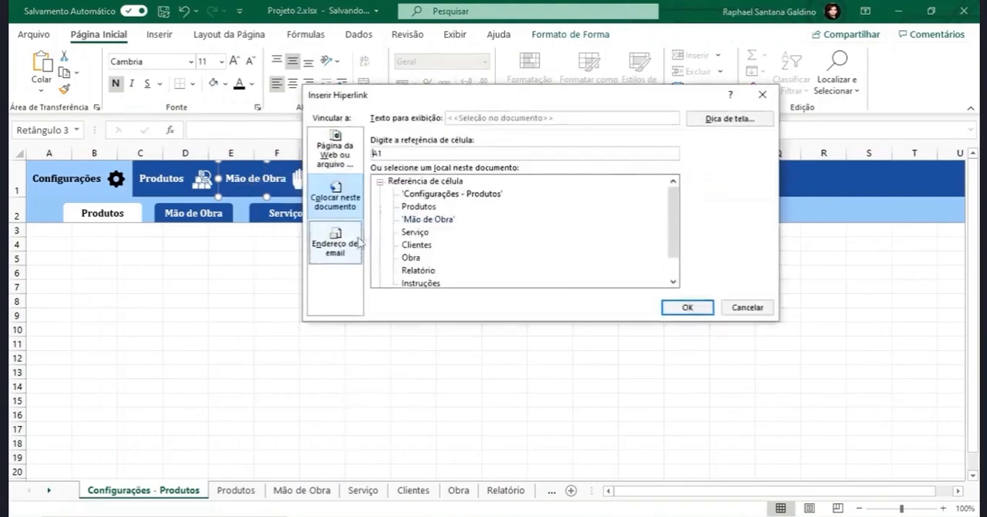
pyautogui.doubleClick(426, 220)
# - Link the Serviços menu button to the Serviço sheet in this document
pyautogui.rightClick(375, 183)
pyautogui.rightClick(336, 182)
pyautogui.click(379, 353)
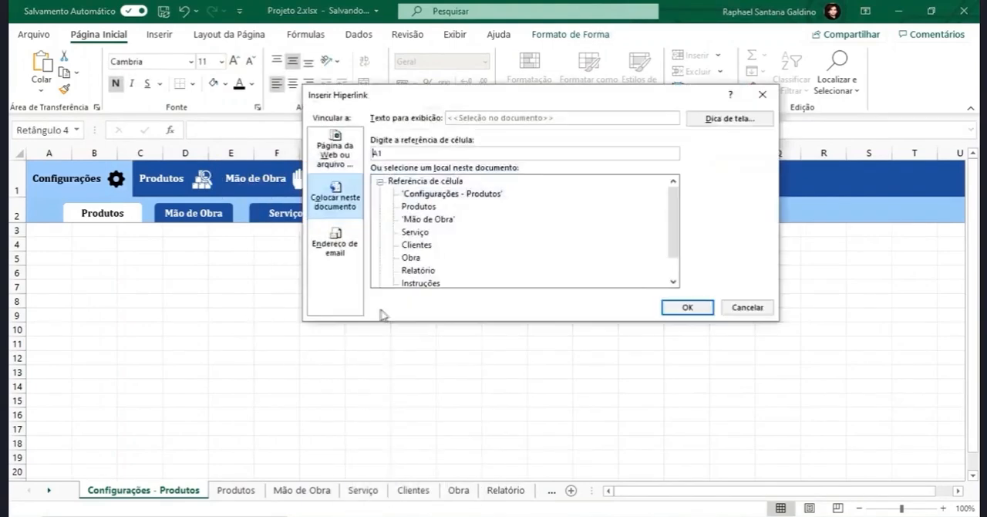
pyautogui.doubleClick(415, 231)
# - Link the Clientes menu button to the Clientes sheet in this document
pyautogui.rightClick(429, 182)
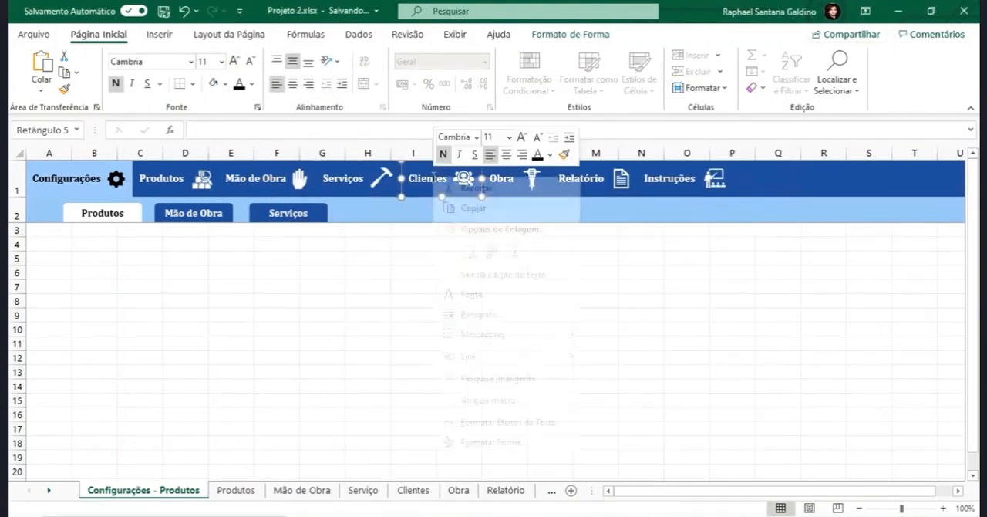
pyautogui.click(467, 356)
pyautogui.scroll(-3, 416, 362)
pyautogui.doubleClick(399, 355)
# - Link the Obra menu button to the Obra sheet and the Relatório menu button to the Relatório sheet
pyautogui.rightClick(506, 183)
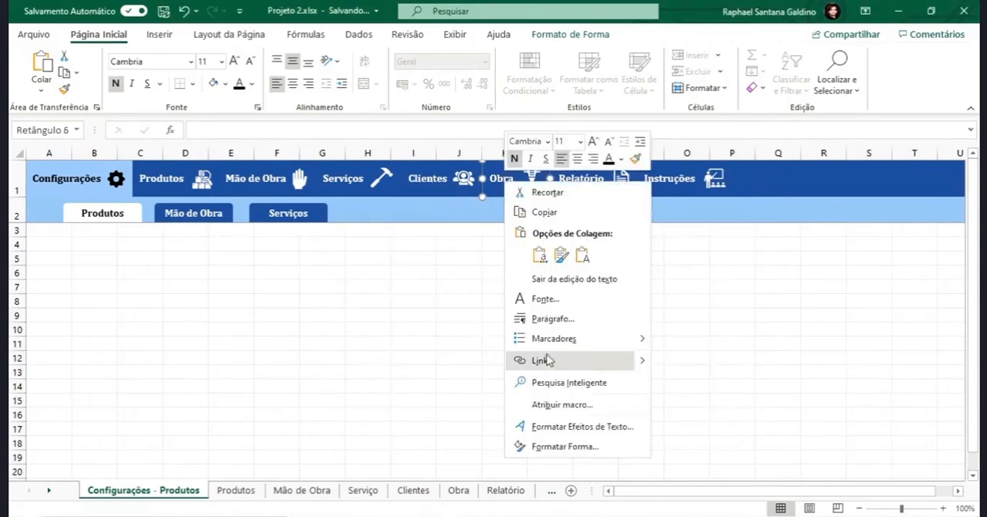
pyautogui.click(544, 361)
pyautogui.doubleClick(401, 395)
pyautogui.rightClick(571, 179)
pyautogui.click(608, 353)
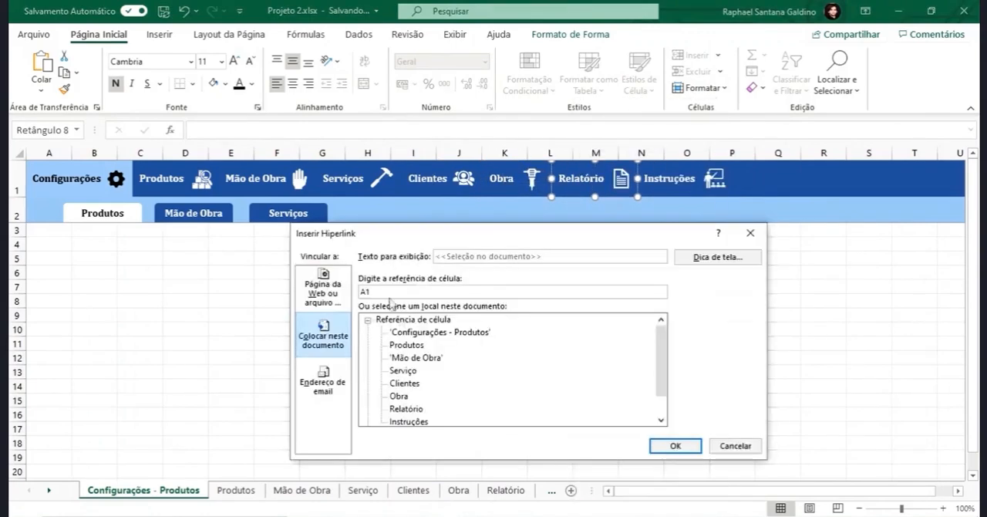
pyautogui.doubleClick(407, 409)
# - Link the Instruções menu button to the Instruções sheet in this document and deselect the shape
pyautogui.rightClick(668, 179)
pyautogui.click(716, 330)
pyautogui.doubleClick(408, 421)
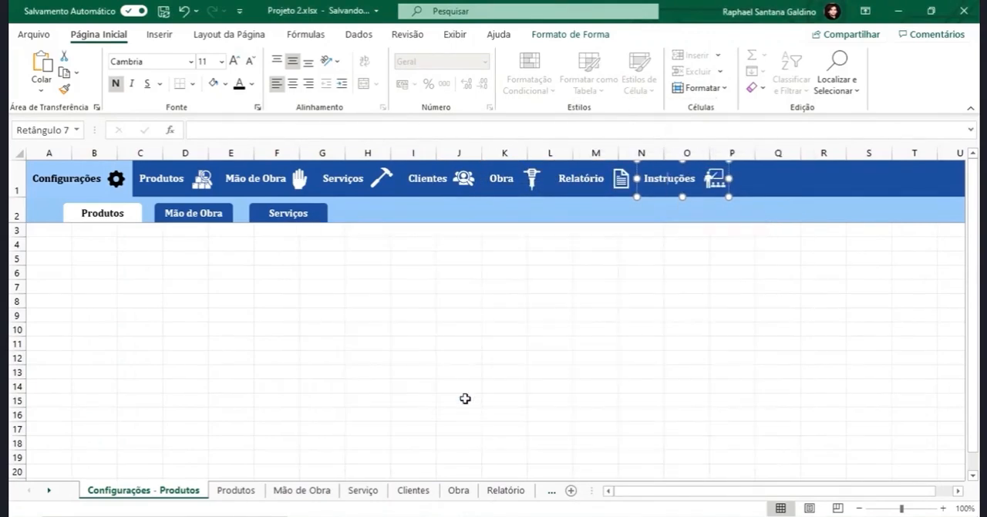
pyautogui.click(111, 234)
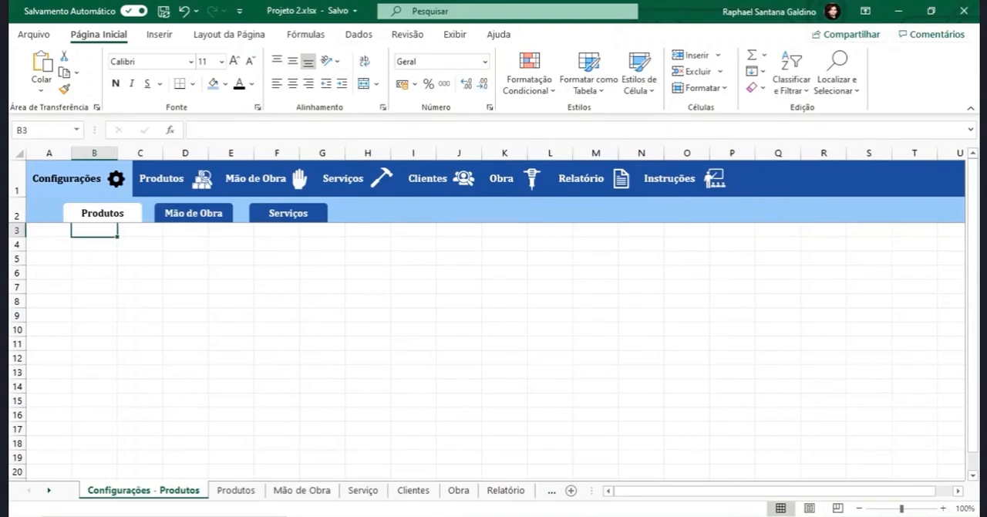
# - Test the Produtos and Relatório menu links, returning to the Configurações - Produtos sheet after each
pyautogui.click(171, 179)
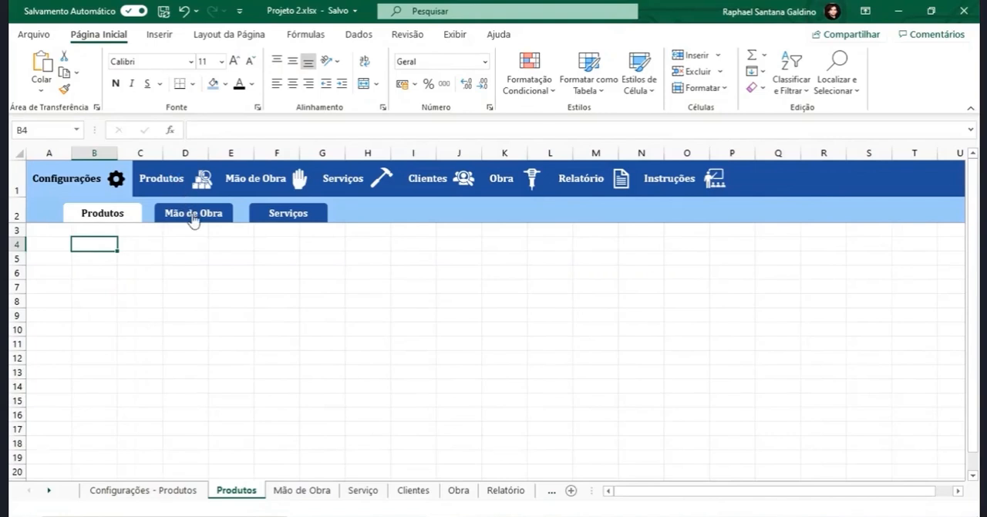
pyautogui.click(159, 490)
pyautogui.click(595, 179)
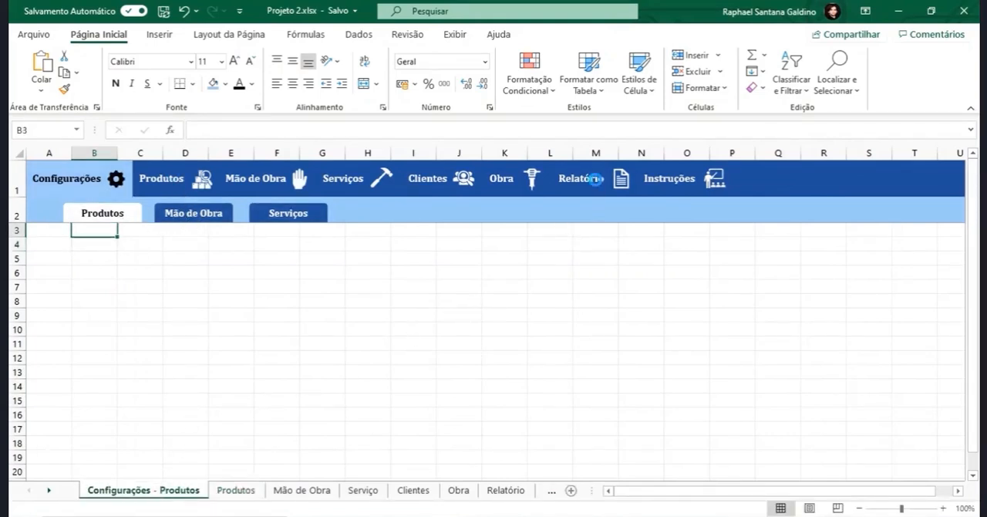
pyautogui.click(122, 498)
# - Link the Produtos icon in the main menu to cell B4 of the Produtos sheet
pyautogui.keyDown('ctrl'); pyautogui.click(199, 179); pyautogui.keyUp('ctrl')
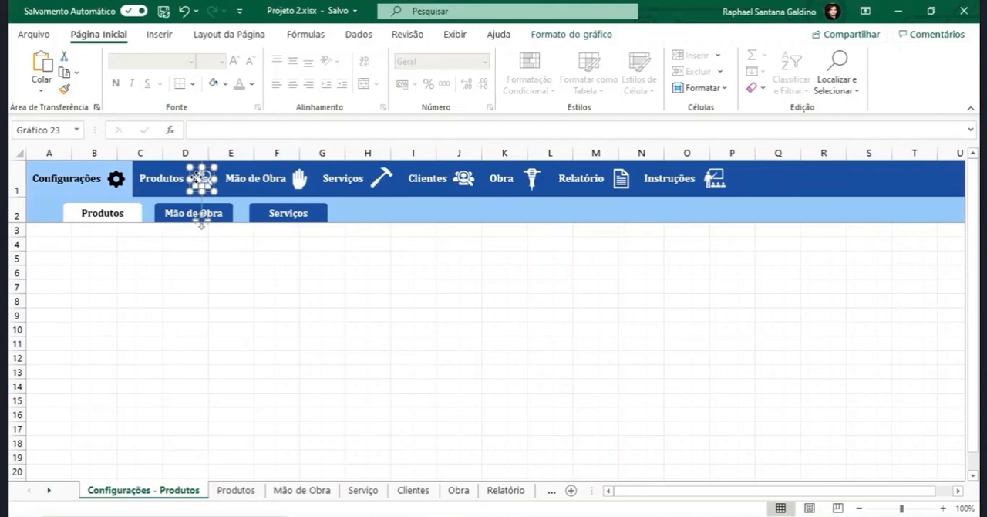
pyautogui.rightClick(198, 173)
pyautogui.click(287, 352)
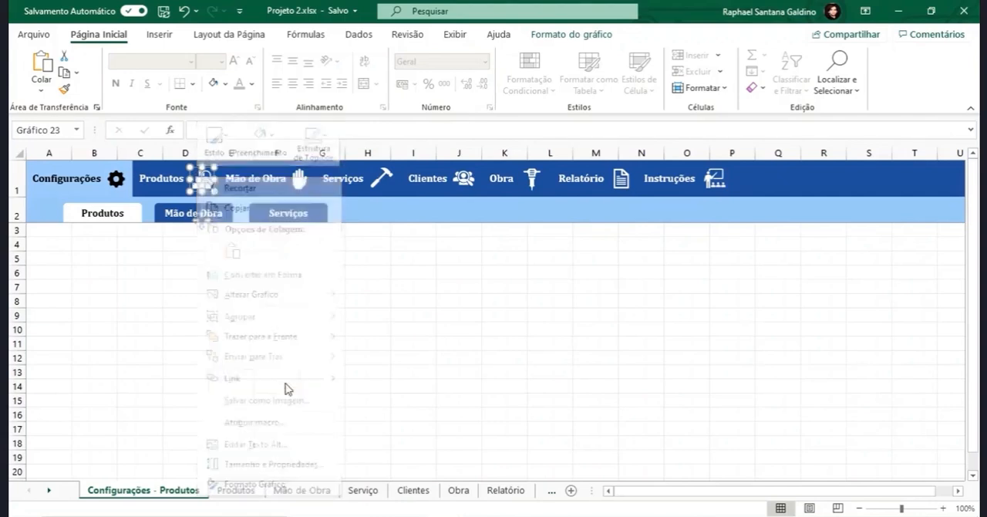
pyautogui.hotkey('ctrl', 'k')
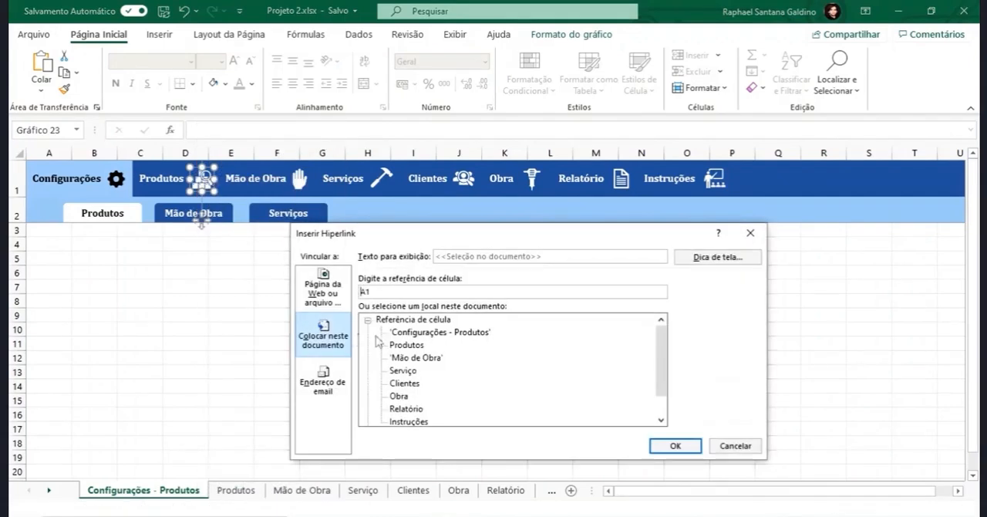
pyautogui.doubleClick(385, 292)
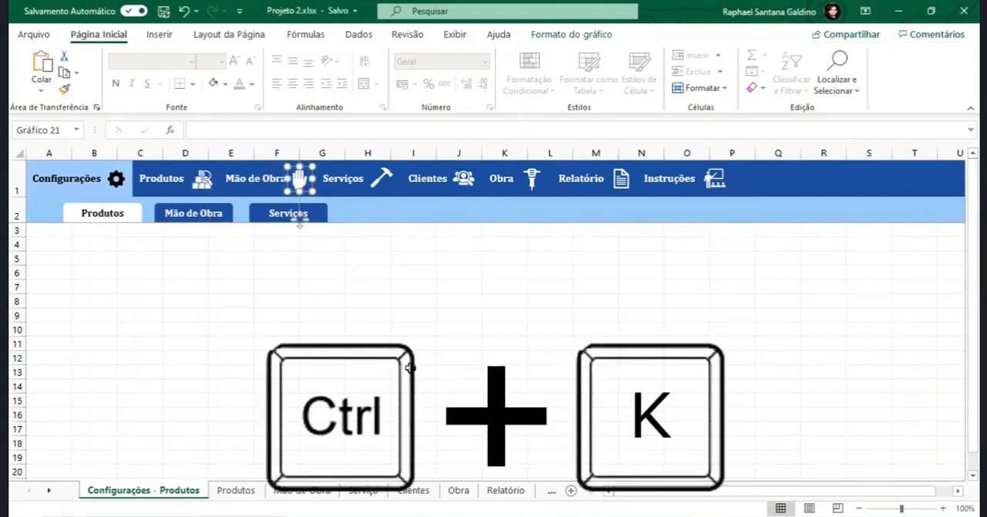
# - Link the hammer icon beside Serviços to cell B4 of the Serviço sheet
pyautogui.click(381, 180)
pyautogui.hotkey('ctrl', 'k')
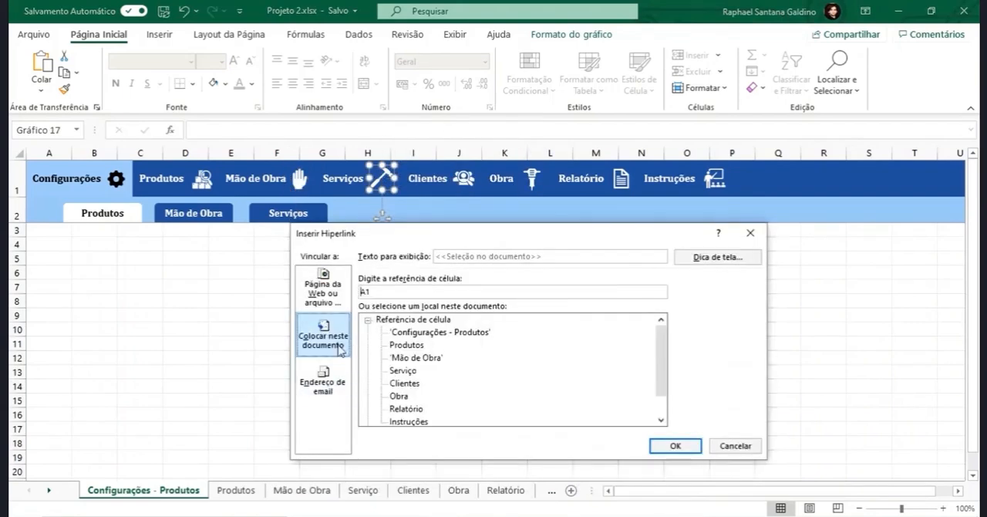
pyautogui.moveTo(374, 293); pyautogui.dragTo(339, 295)
pyautogui.write('b4')
pyautogui.press('Return')
# - Link the people icon beside Clientes to cell B4 of the Clientes sheet
pyautogui.click(462, 181)
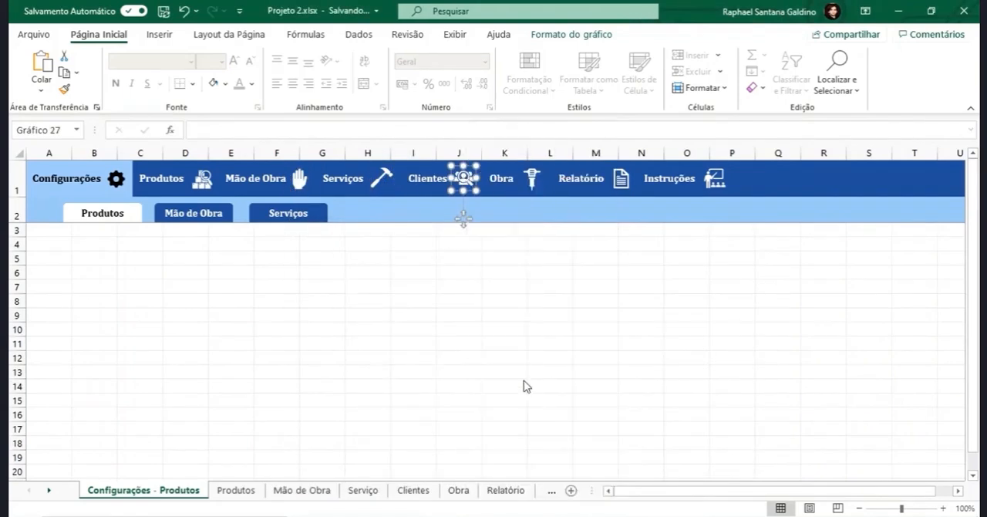
pyautogui.hotkey('ctrl', 'k')
pyautogui.write('b4')
pyautogui.press('Return')
# - Link the jackhammer icon beside Obra to cell B4 of the Obra sheet
pyautogui.click(532, 179)
pyautogui.hotkey('ctrl', 'k')
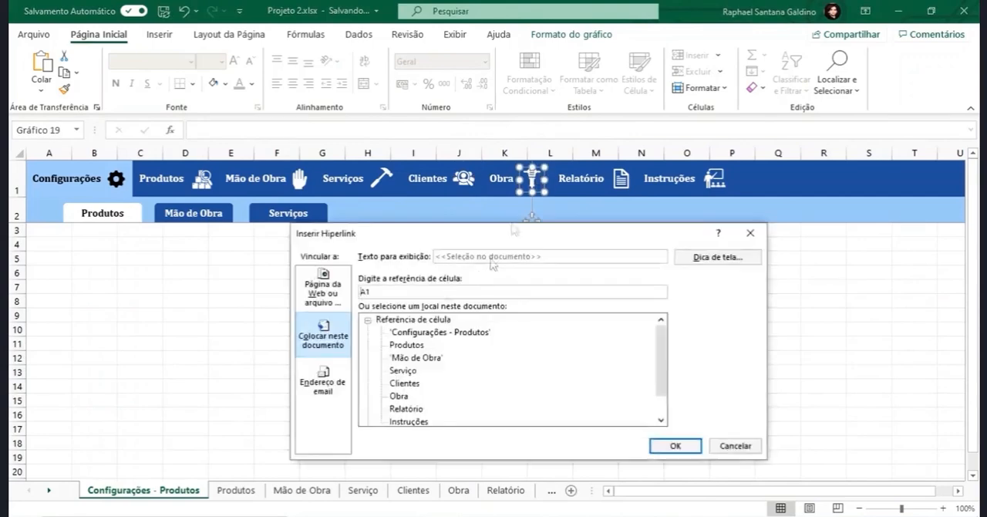
pyautogui.moveTo(374, 293); pyautogui.dragTo(275, 297)
pyautogui.write('b4')
pyautogui.press('Return')
# - Link the document icon beside Relatório to cell B4 of the Relatório sheet
pyautogui.click(621, 179)
pyautogui.hotkey('ctrl', 'k')
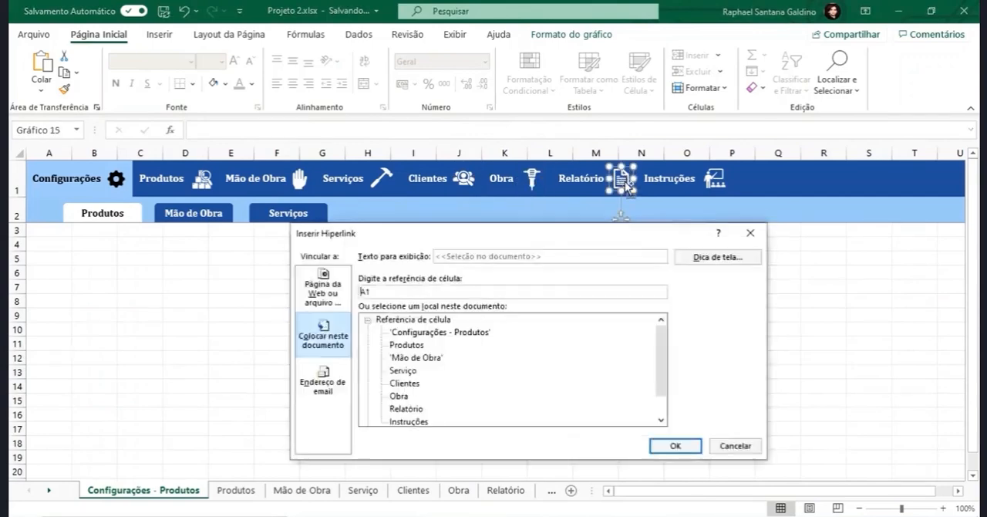
pyautogui.write('b4')
# - Link the icon beside Instruções to cell B4 of the Instruções sheet and deselect the icon
pyautogui.click(715, 178)
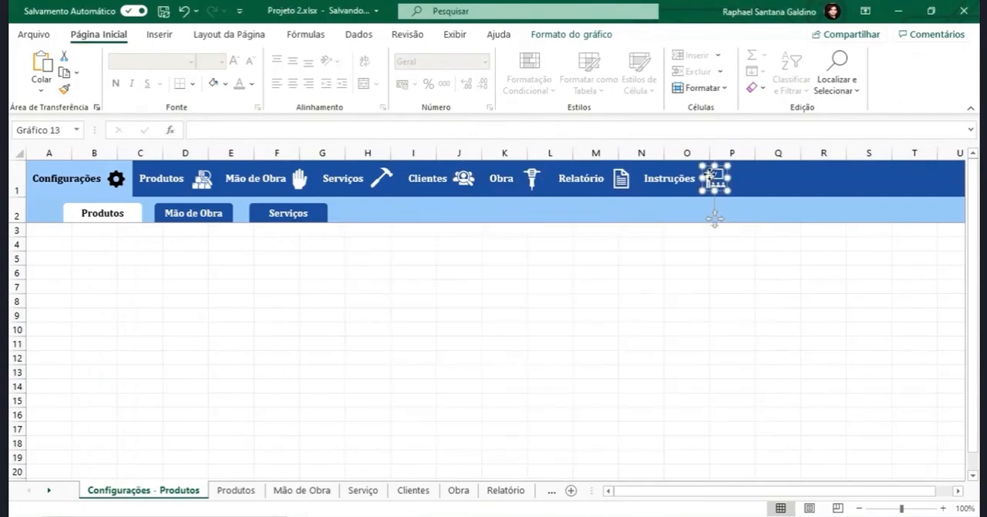
pyautogui.hotkey('ctrl', 'k')
pyautogui.write('b4')
pyautogui.scroll(-1, 414, 377)
pyautogui.doubleClick(413, 396)
pyautogui.click(237, 292)
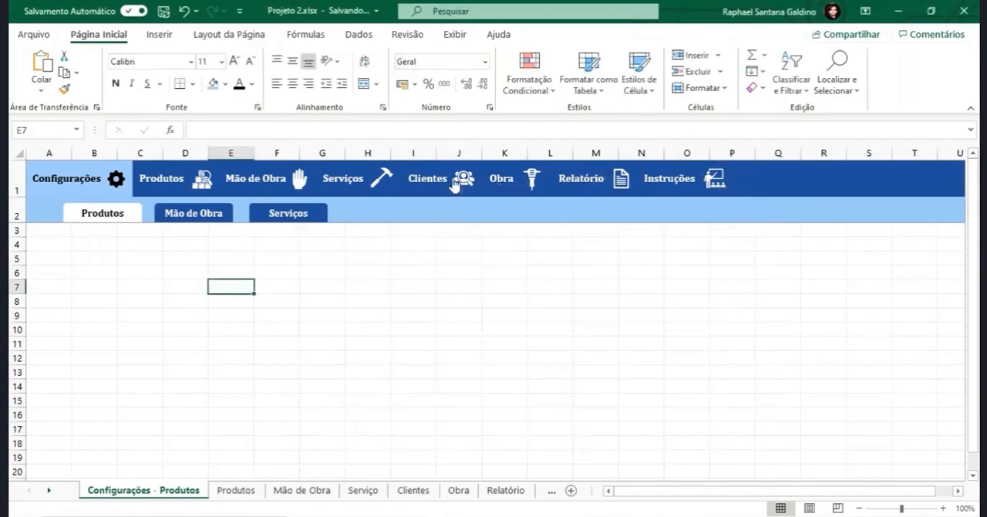
# - Test the hand icon's link to the Mão de Obra sheet and return to Configurações - Produtos
pyautogui.click(300, 181)
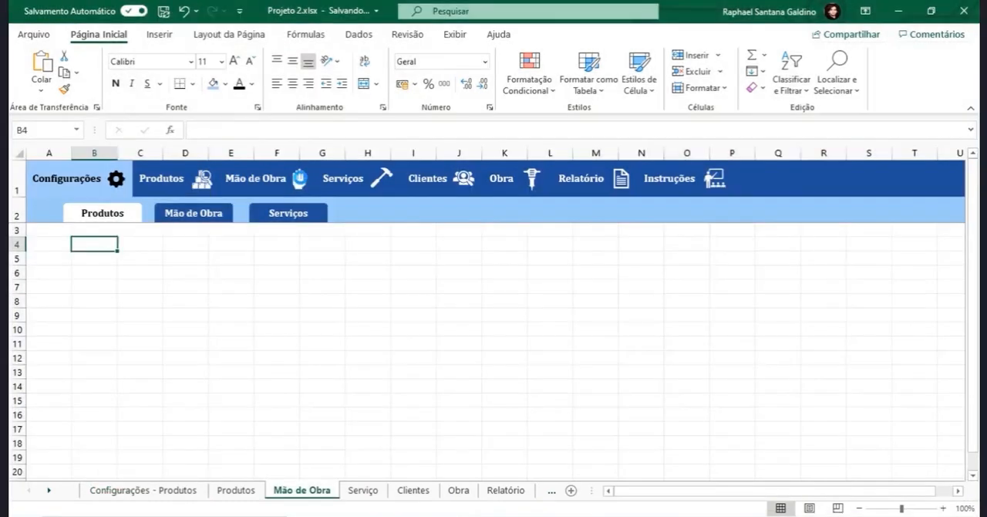
pyautogui.click(195, 491)
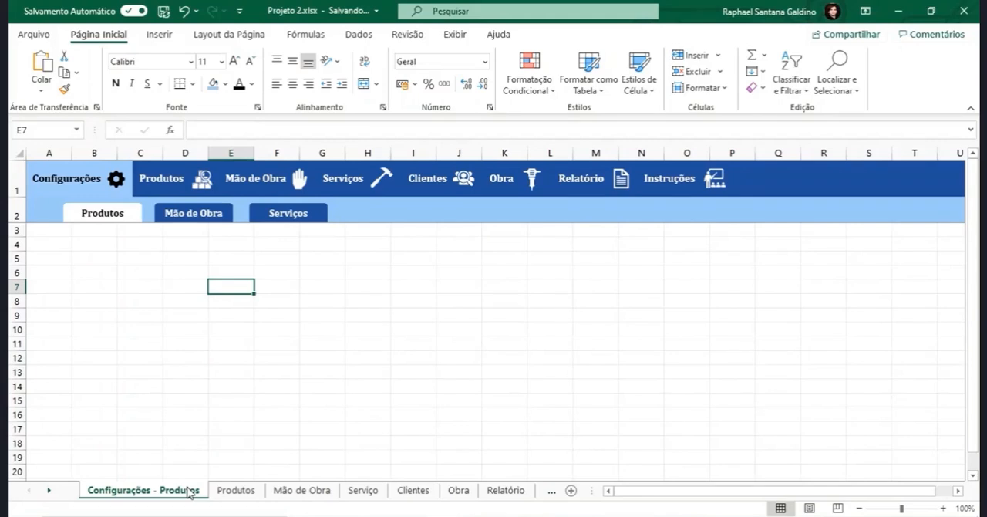
# - Select the Produtos menu button together with its icon and group the two objects
pyautogui.keyDown('ctrl'); pyautogui.click(203, 181); pyautogui.keyUp('ctrl')
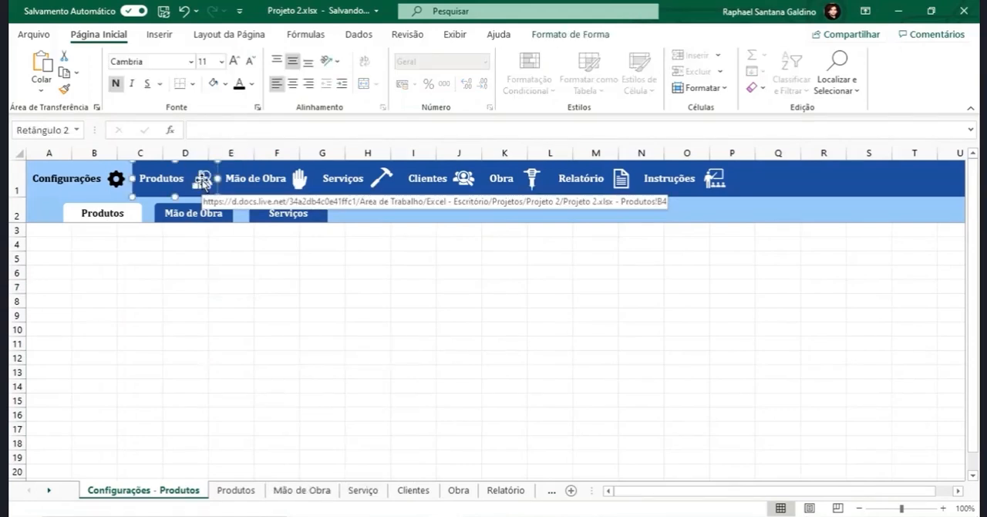
pyautogui.click(193, 257)
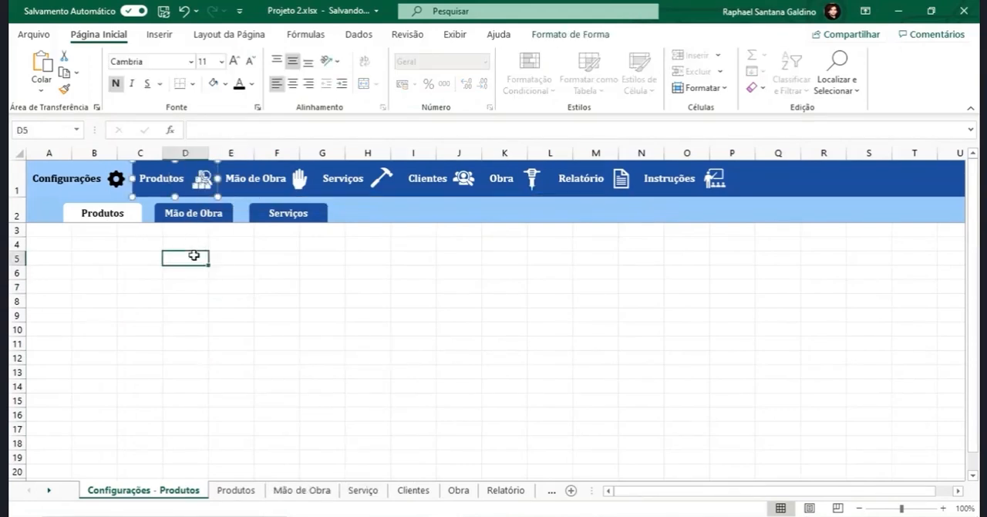
pyautogui.keyDown('ctrl'); pyautogui.click(170, 178); pyautogui.keyUp('ctrl')
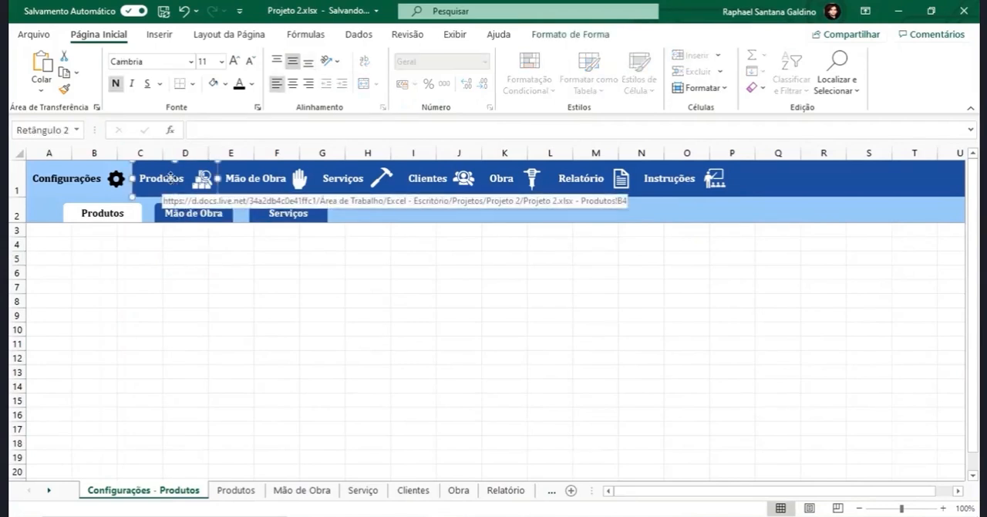
pyautogui.keyDown('ctrl'); pyautogui.click(203, 176); pyautogui.keyUp('ctrl')
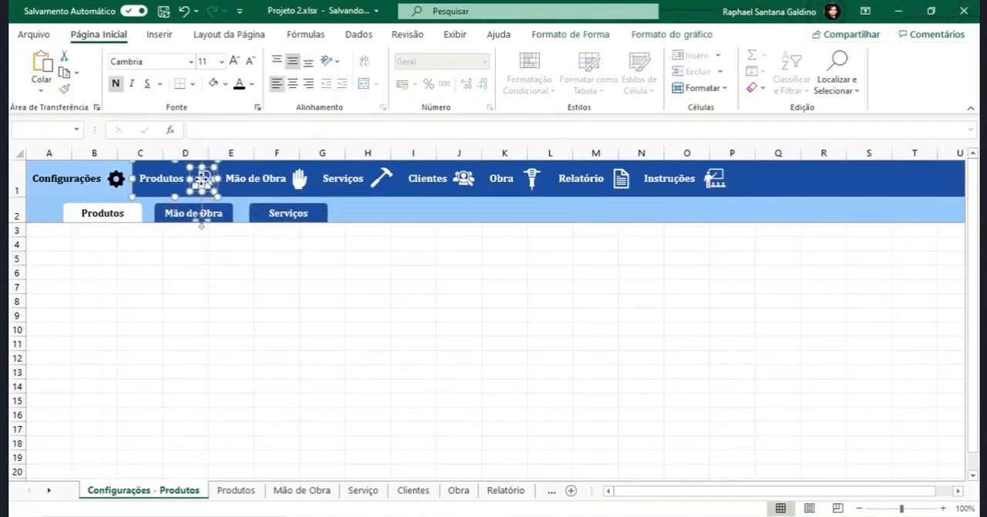
pyautogui.rightClick(202, 180)
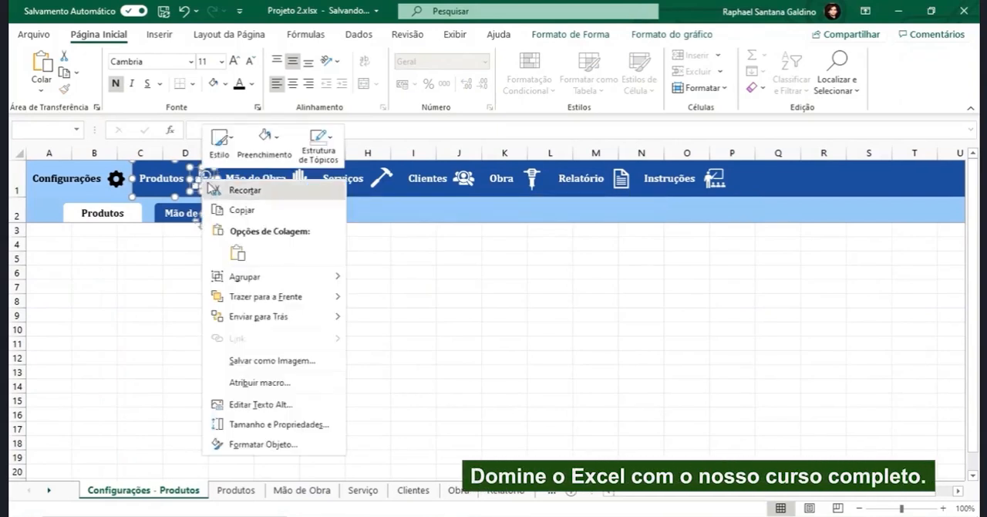
pyautogui.moveTo(244, 279)
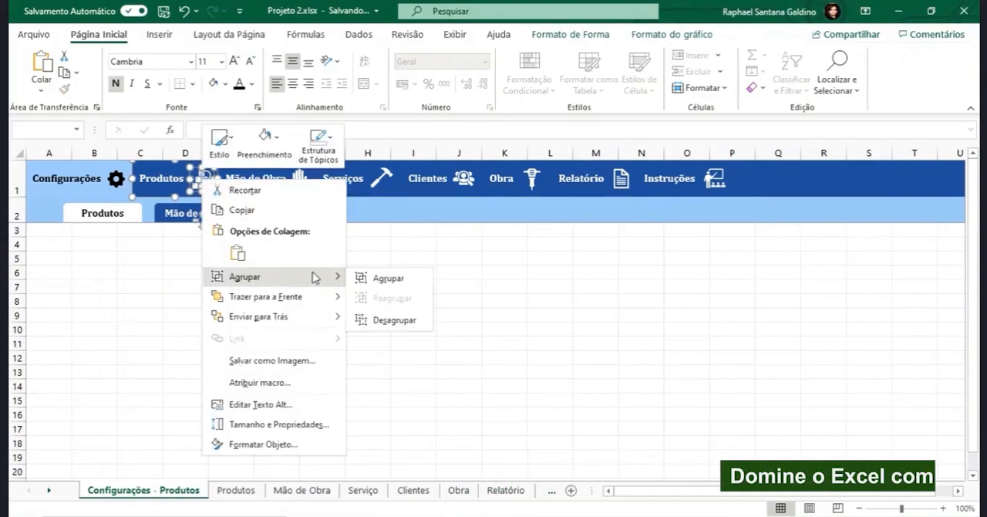
pyautogui.click(378, 277)
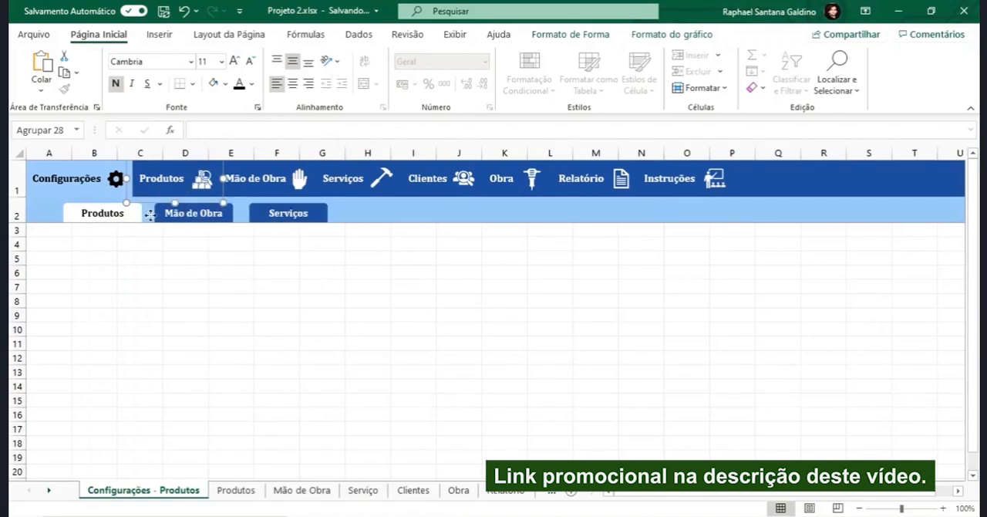
# - Move the grouped Produtos button down over the empty cells and undo the move
pyautogui.moveTo(146, 202); pyautogui.dragTo(336, 395)
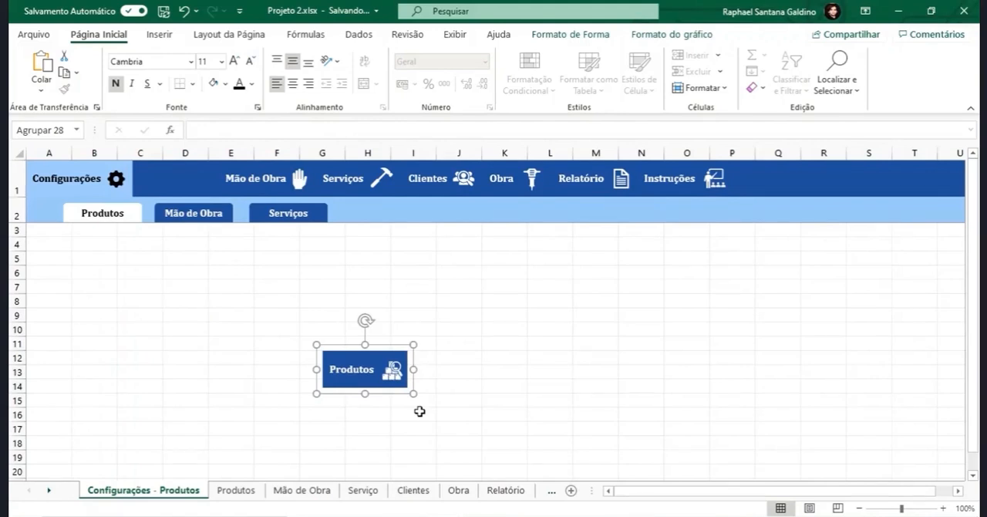
pyautogui.hotkey('ctrl', 'z')
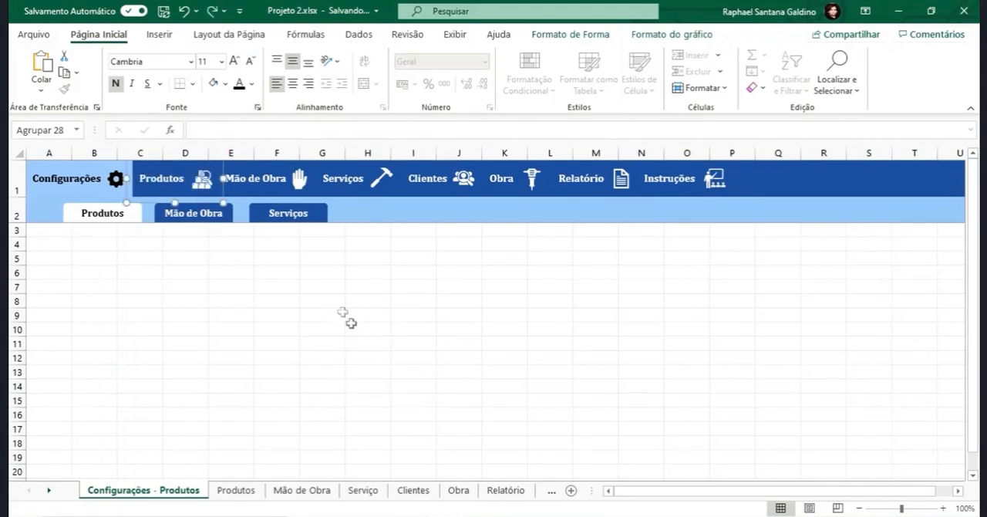
# - Group the Mão de Obra menu button with its hand icon
pyautogui.click(185, 258)
pyautogui.click(301, 185)
pyautogui.keyDown('ctrl'); pyautogui.click(270, 179); pyautogui.keyUp('ctrl')
pyautogui.rightClick(296, 176)
pyautogui.moveTo(439, 278)
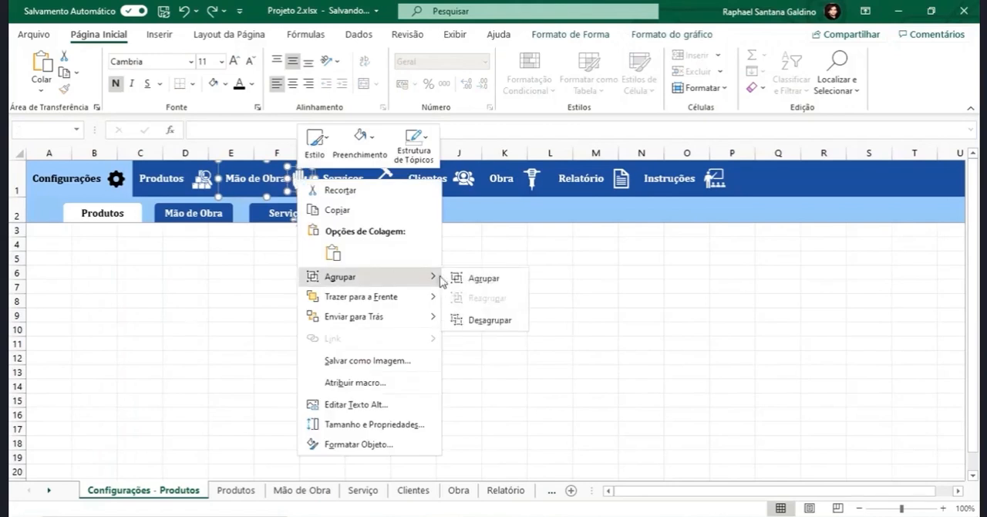
pyautogui.click(483, 278)
# - Group the Serviços menu button with its hammer icon
pyautogui.click(414, 301)
pyautogui.click(380, 185)
pyautogui.rightClick(379, 185)
pyautogui.click(540, 282)
# - Group the Clientes menu button with its people icon
pyautogui.click(461, 177)
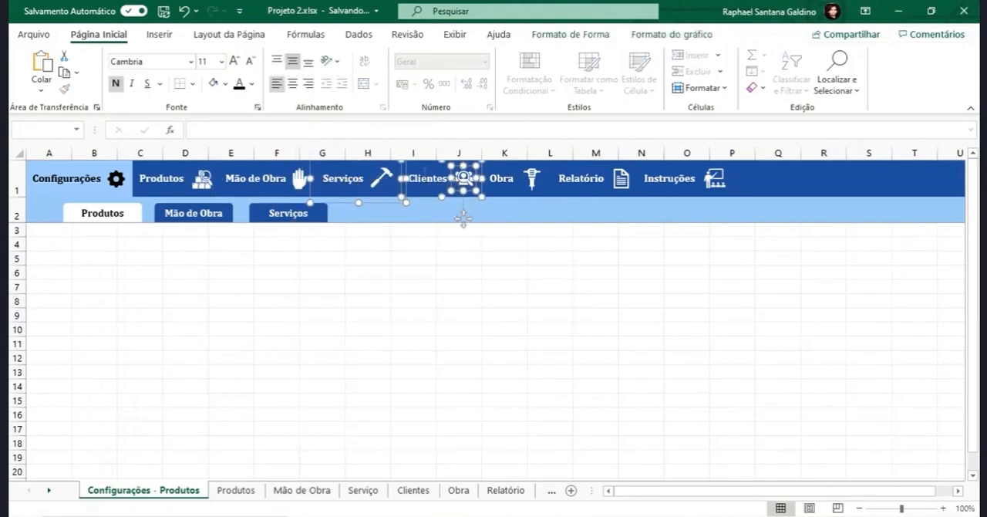
pyautogui.keyDown('ctrl'); pyautogui.click(443, 185); pyautogui.keyUp('ctrl')
pyautogui.rightClick(469, 177)
pyautogui.moveTo(515, 276)
pyautogui.click(647, 276)
# - Clear the previous selection and group the Obra menu button with its jackhammer icon
pyautogui.keyDown('ctrl'); pyautogui.click(507, 179); pyautogui.keyUp('ctrl')
pyautogui.click(497, 247)
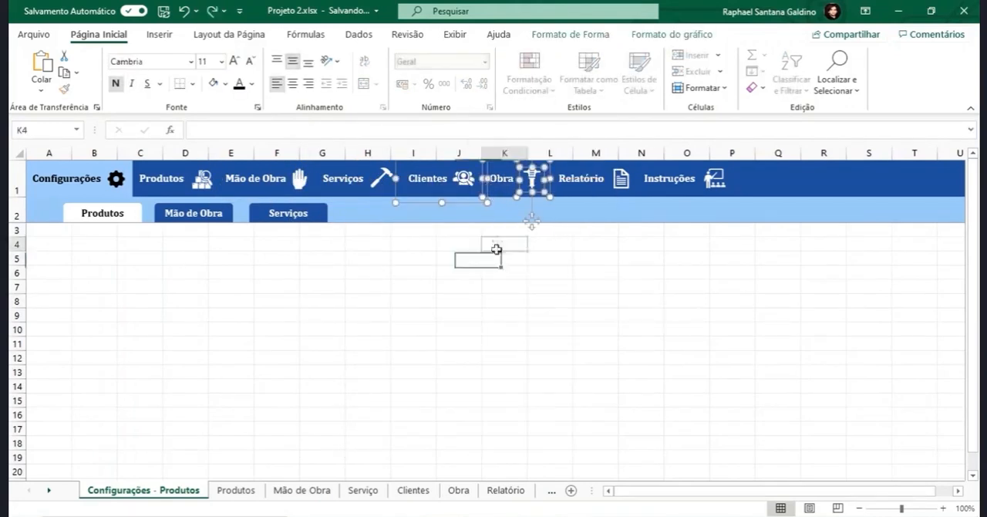
pyautogui.click(506, 179)
pyautogui.keyDown('ctrl'); pyautogui.click(535, 183); pyautogui.keyUp('ctrl')
pyautogui.rightClick(535, 183)
pyautogui.moveTo(567, 282)
pyautogui.click(696, 282)
# - Group the Relatório menu button with its document icon
pyautogui.click(599, 247)
pyautogui.click(590, 179)
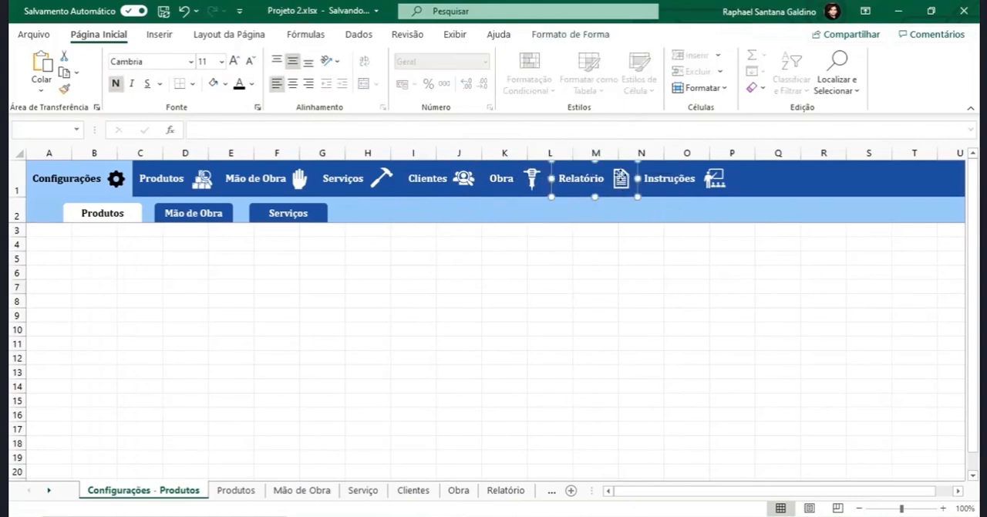
pyautogui.keyDown('ctrl'); pyautogui.click(623, 184); pyautogui.keyUp('ctrl')
pyautogui.rightClick(624, 180)
pyautogui.moveTo(671, 276)
pyautogui.click(802, 276)
# - Group the Instruções menu button with its instructor icon
pyautogui.click(676, 252)
pyautogui.click(672, 179)
pyautogui.keyDown('ctrl'); pyautogui.click(716, 181); pyautogui.keyUp('ctrl')
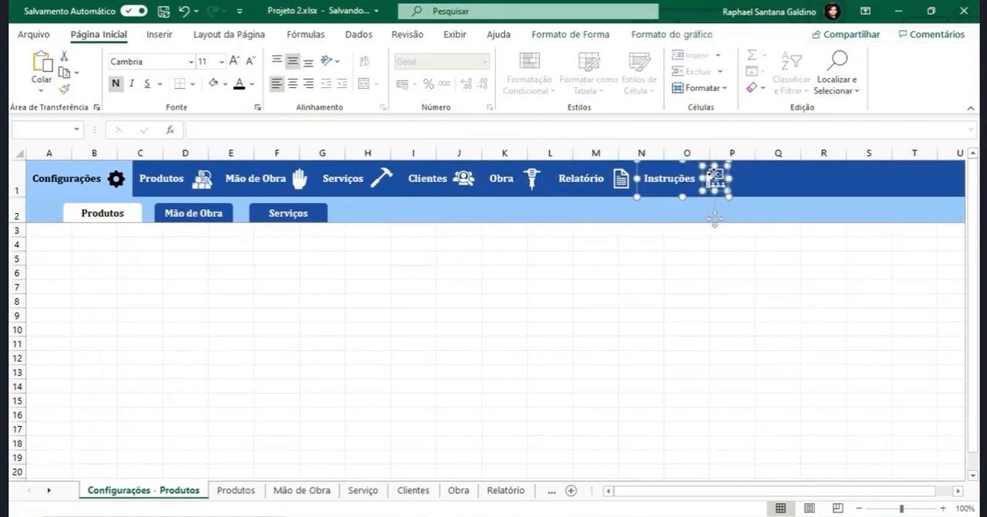
pyautogui.rightClick(716, 177)
pyautogui.moveTo(851, 270)
pyautogui.click(877, 278)
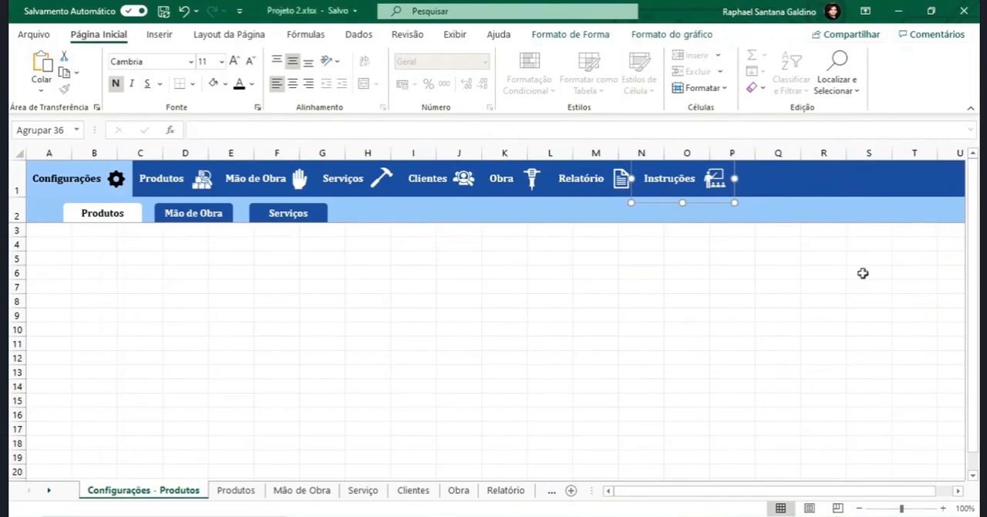
# - Hyperlink the Configurações menu button to cell B4 of the 'Configurações - Produtos' sheet and add a document link to its gear icon
pyautogui.click(59, 184)
pyautogui.hotkey('ctrl', 'k')
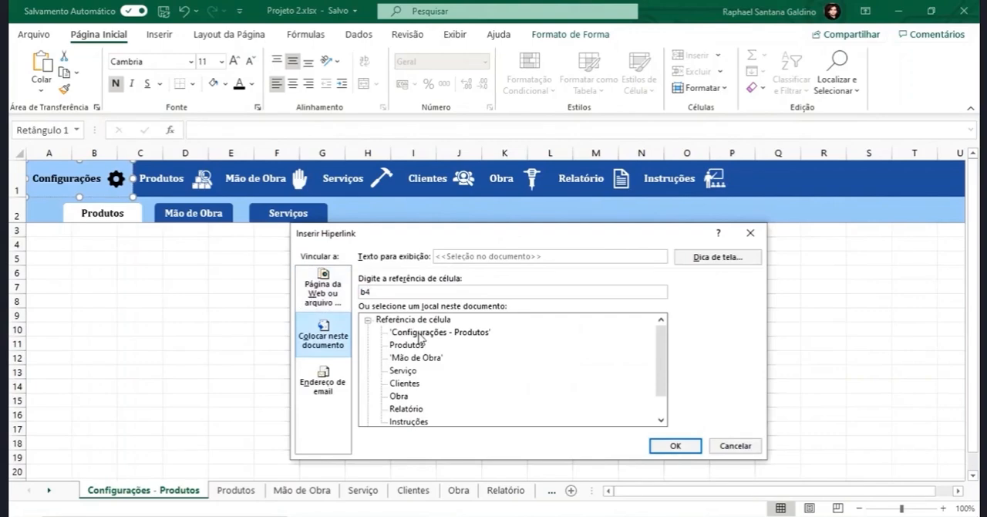
pyautogui.doubleClick(406, 345)
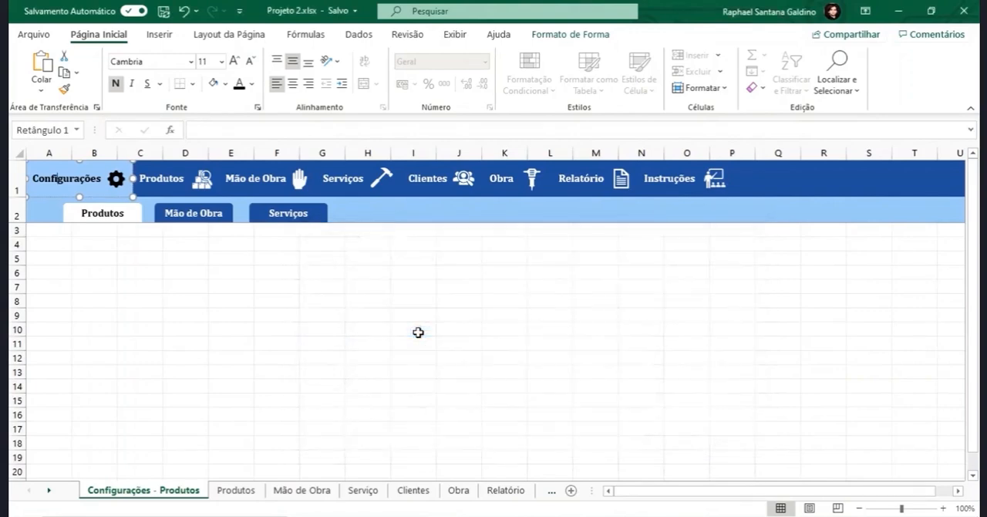
pyautogui.click(117, 183)
pyautogui.hotkey('ctrl', 'k')
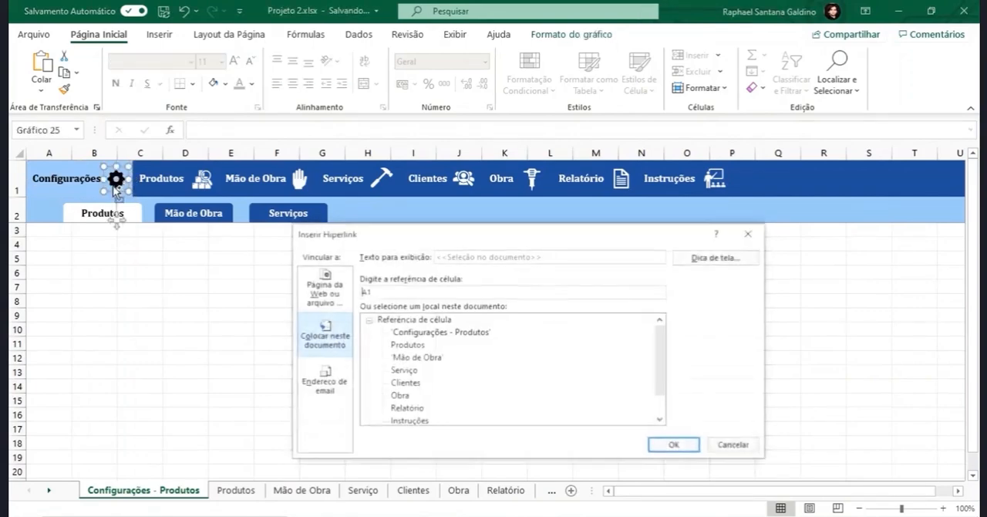
pyautogui.write('b')
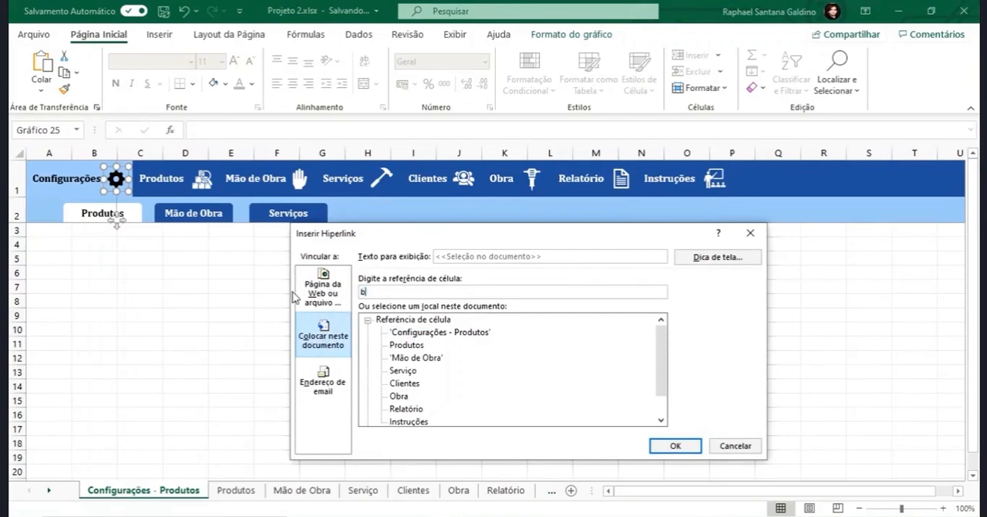
pyautogui.write('1')
pyautogui.click(675, 446)
pyautogui.click(492, 398)
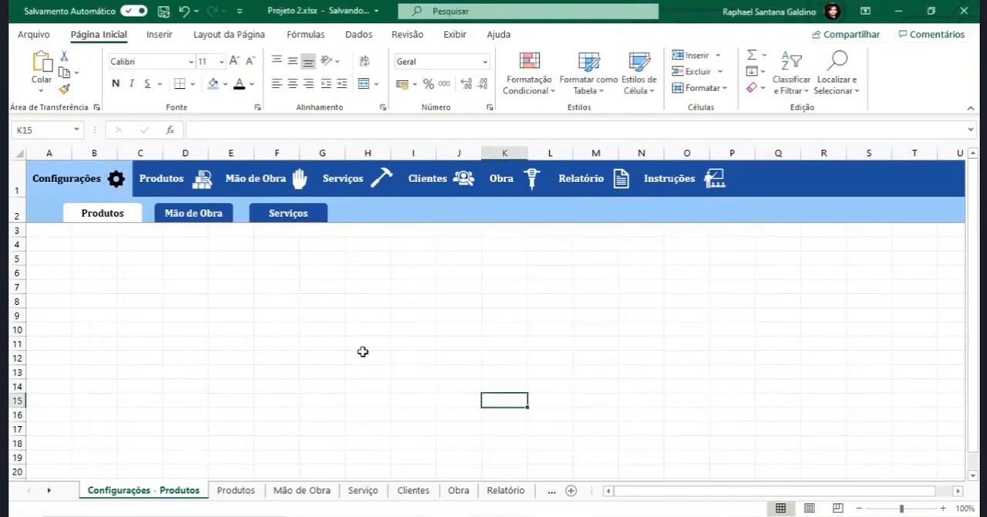
# - Group the Configurações menu button with its gear icon
pyautogui.click(107, 179)
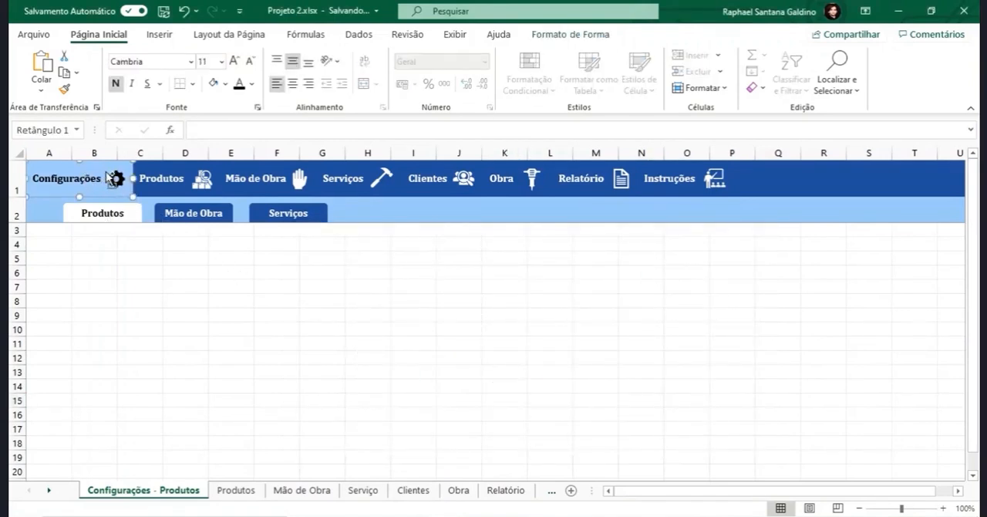
pyautogui.keyDown('ctrl'); pyautogui.click(115, 178); pyautogui.keyUp('ctrl')
pyautogui.rightClick(112, 174)
pyautogui.moveTo(231, 268)
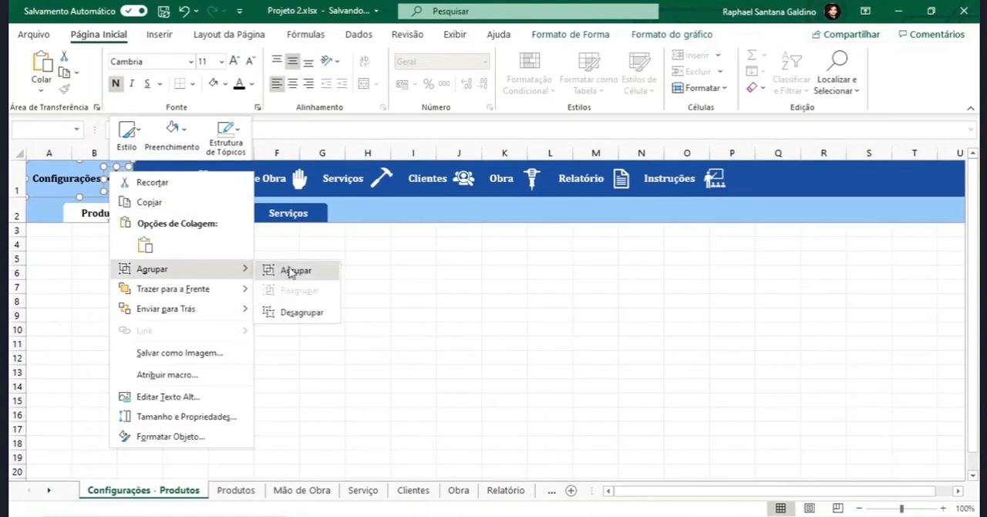
pyautogui.click(291, 272)
pyautogui.click(233, 302)
# - Copy all eight grouped menu buttons from the Configurações - Produtos header and open the Produtos sheet
pyautogui.keyDown('ctrl'); pyautogui.click(96, 189); pyautogui.keyUp('ctrl')
pyautogui.keyDown('ctrl'); pyautogui.click(174, 188); pyautogui.keyUp('ctrl')
pyautogui.keyDown('ctrl'); pyautogui.click(255, 185); pyautogui.keyUp('ctrl')
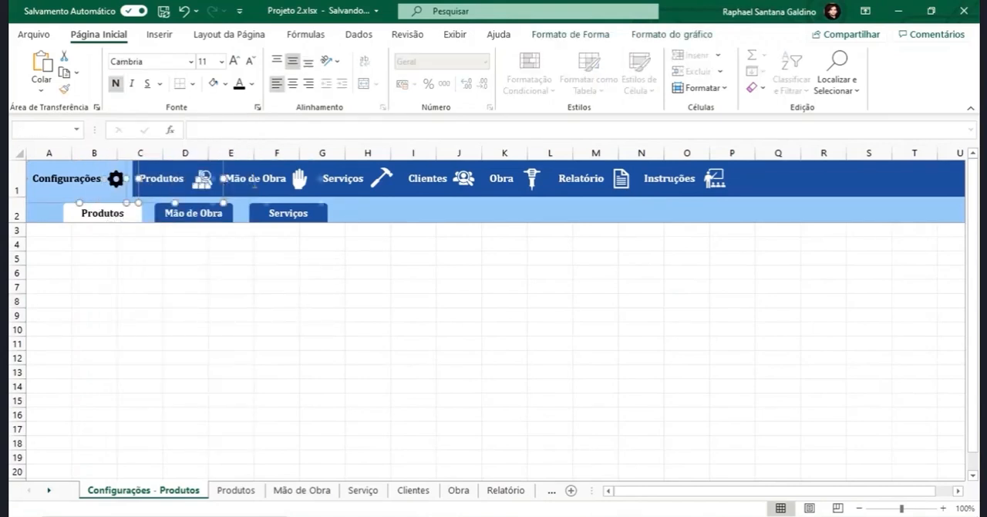
pyautogui.keyDown('ctrl'); pyautogui.click(324, 181); pyautogui.keyUp('ctrl')
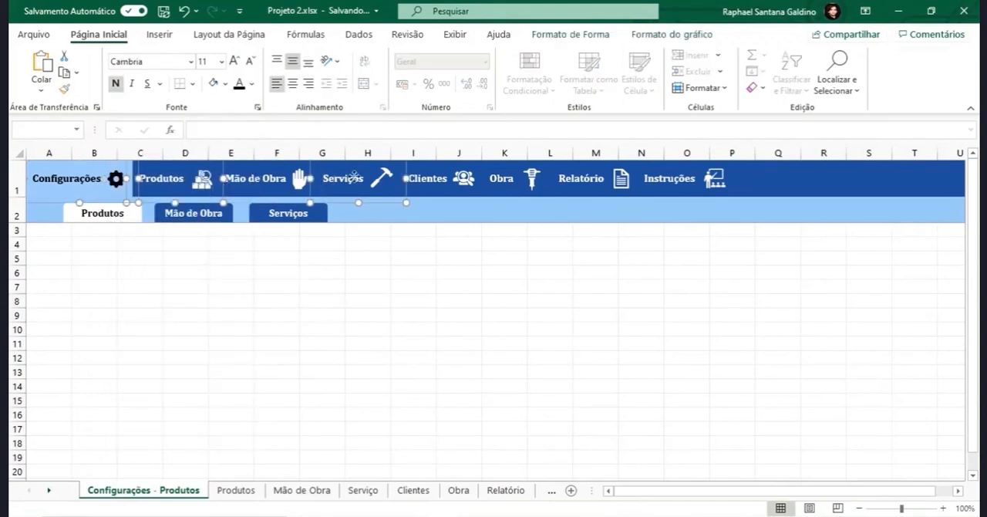
pyautogui.keyDown('ctrl'); pyautogui.click(445, 177); pyautogui.keyUp('ctrl')
pyautogui.keyDown('ctrl'); pyautogui.click(516, 179); pyautogui.keyUp('ctrl')
pyautogui.keyDown('ctrl'); pyautogui.click(586, 179); pyautogui.keyUp('ctrl')
pyautogui.keyDown('ctrl'); pyautogui.click(682, 176); pyautogui.keyUp('ctrl')
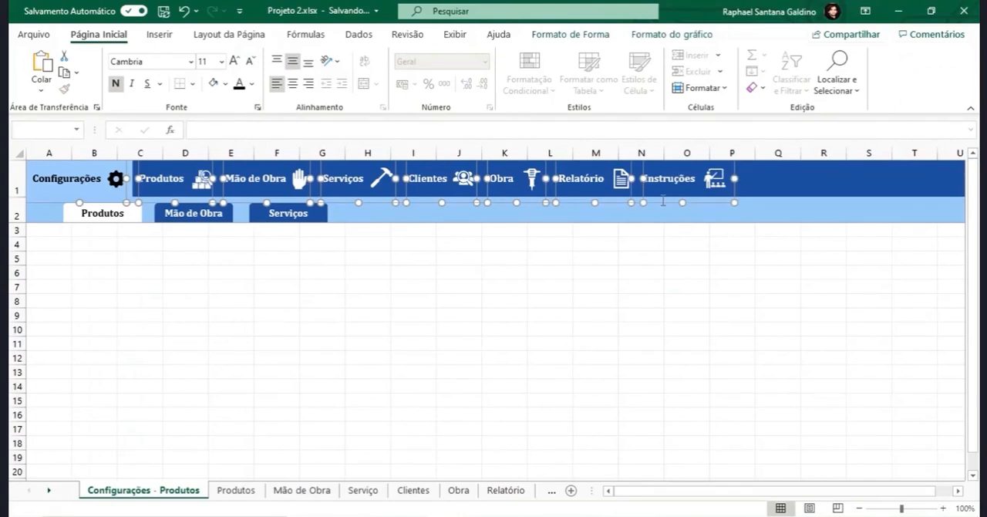
pyautogui.click(238, 494)
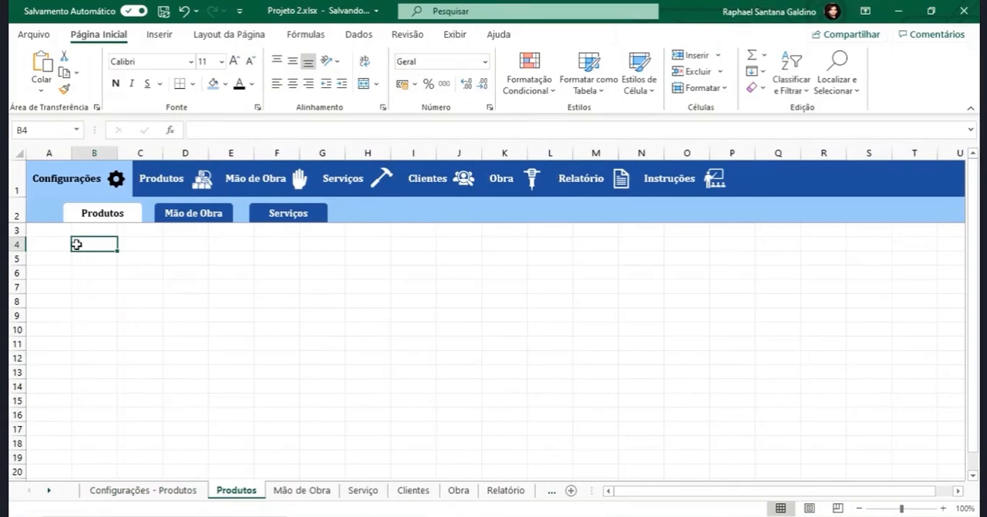
pyautogui.click(72, 190)
pyautogui.keyDown('ctrl'); pyautogui.click(164, 178); pyautogui.keyUp('ctrl')
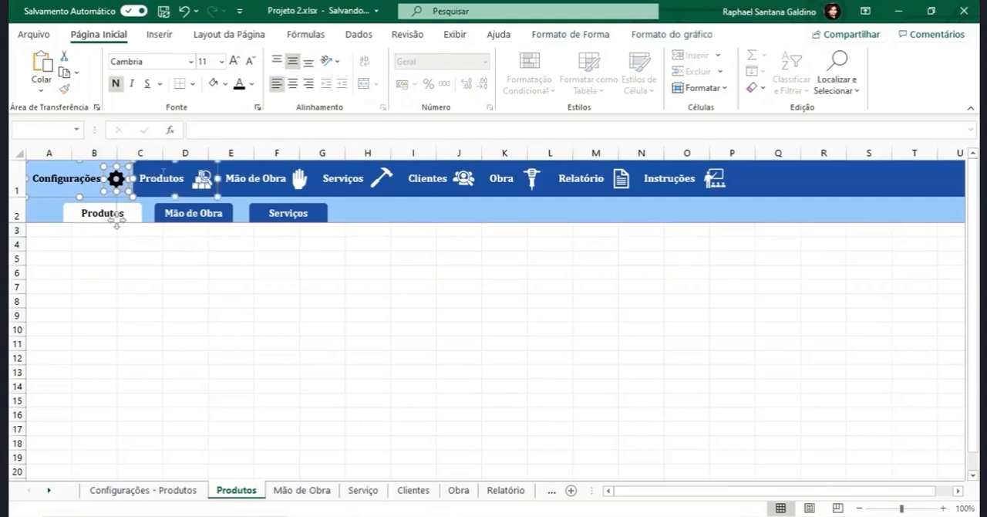
pyautogui.keyDown('ctrl'); pyautogui.click(204, 180); pyautogui.keyUp('ctrl')
pyautogui.keyDown('ctrl'); pyautogui.click(253, 179); pyautogui.keyUp('ctrl')
pyautogui.keyDown('ctrl'); pyautogui.click(299, 179); pyautogui.keyUp('ctrl')
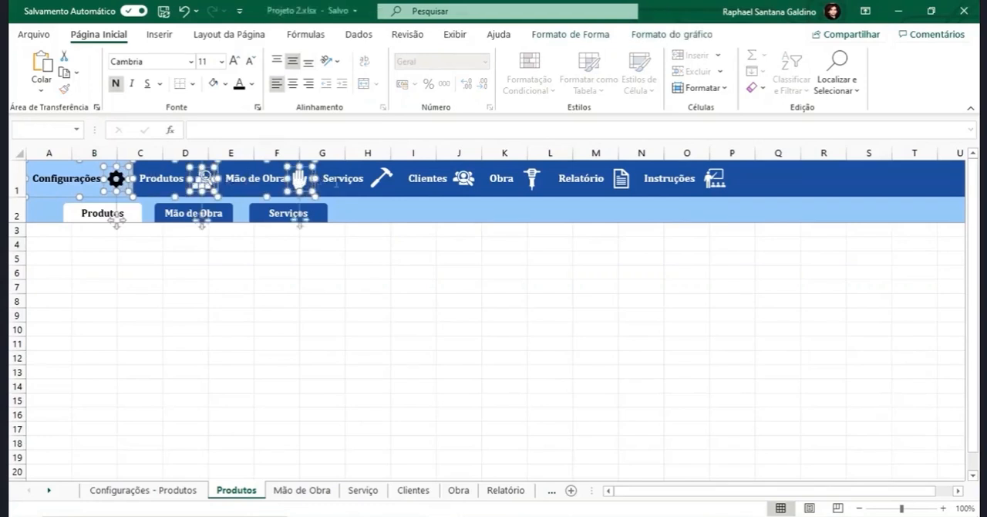
pyautogui.keyDown('ctrl'); pyautogui.click(381, 178); pyautogui.keyUp('ctrl')
pyautogui.keyDown('ctrl'); pyautogui.click(464, 178); pyautogui.keyUp('ctrl')
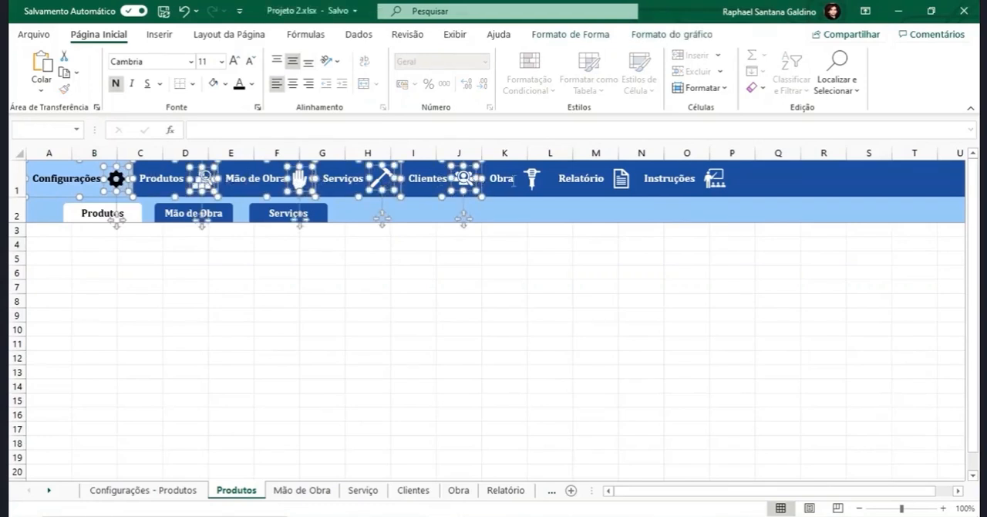
pyautogui.keyDown('ctrl'); pyautogui.click(533, 179); pyautogui.keyUp('ctrl')
pyautogui.keyDown('ctrl'); pyautogui.click(617, 180); pyautogui.keyUp('ctrl')
pyautogui.keyDown('ctrl'); pyautogui.click(711, 181); pyautogui.keyUp('ctrl')
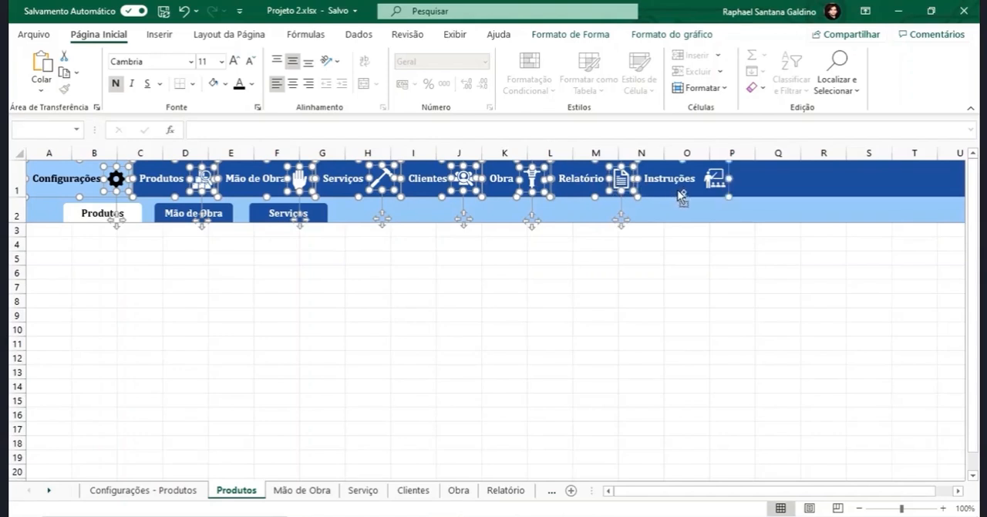
pyautogui.click(733, 182)
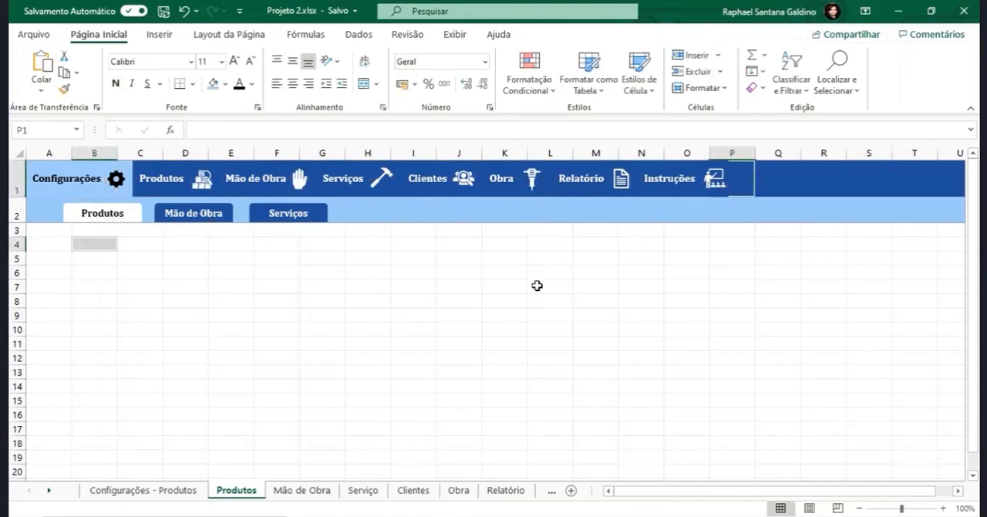
pyautogui.click(115, 178)
pyautogui.keyDown('ctrl'); pyautogui.click(202, 178); pyautogui.keyUp('ctrl')
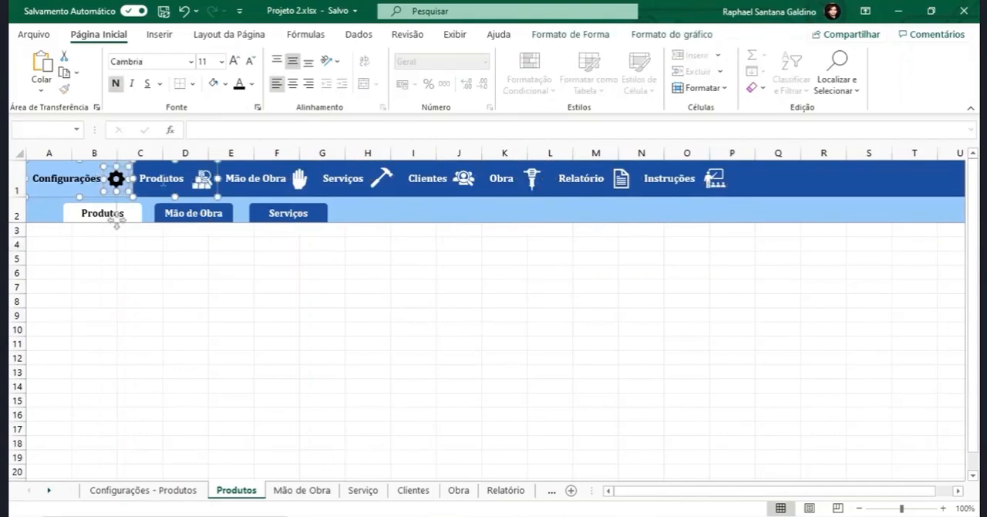
pyautogui.keyDown('ctrl'); pyautogui.click(299, 179); pyautogui.keyUp('ctrl')
pyautogui.keyDown('ctrl'); pyautogui.click(386, 180); pyautogui.keyUp('ctrl')
pyautogui.keyDown('ctrl'); pyautogui.click(466, 180); pyautogui.keyUp('ctrl')
pyautogui.keyDown('ctrl'); pyautogui.click(534, 180); pyautogui.keyUp('ctrl')
pyautogui.keyDown('ctrl'); pyautogui.click(626, 180); pyautogui.keyUp('ctrl')
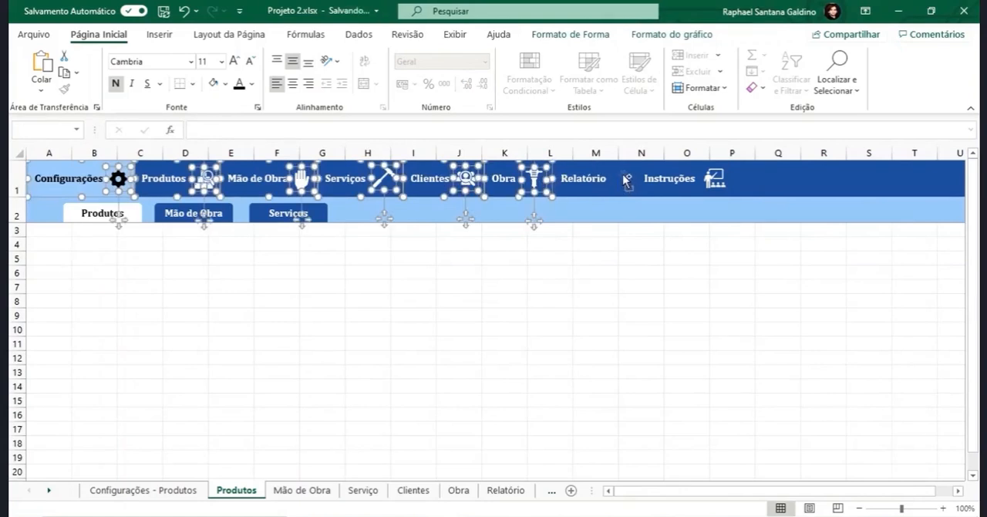
pyautogui.press('Escape')
# - Delete the old Clientes, Obra, Relatório and Instruções buttons plus the Obra and Instruções icons from the Produtos sheet's header
pyautogui.click(672, 190)
pyautogui.keyDown('ctrl'); pyautogui.click(603, 185); pyautogui.keyUp('ctrl')
pyautogui.keyDown('ctrl'); pyautogui.click(515, 184); pyautogui.keyUp('ctrl')
pyautogui.press('Delete')
pyautogui.click(440, 185)
pyautogui.keyDown('ctrl'); pyautogui.click(533, 180); pyautogui.keyUp('ctrl')
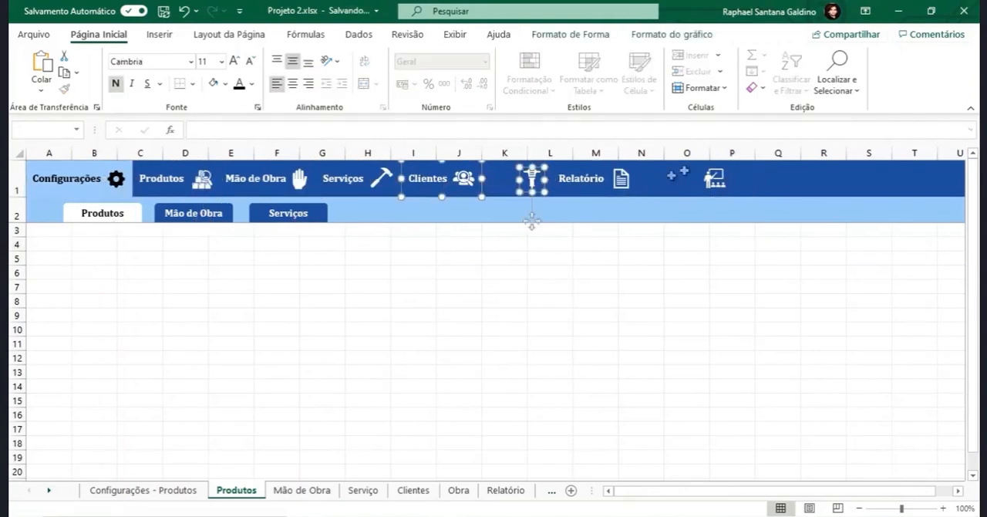
pyautogui.keyDown('ctrl'); pyautogui.click(714, 179); pyautogui.keyUp('ctrl')
pyautogui.keyDown('ctrl'); pyautogui.click(597, 174); pyautogui.keyUp('ctrl')
pyautogui.press('Delete')
# - Delete the remaining old buttons and icons, including the Clientes and Relatório icons, from row 1 of the Produtos sheet
pyautogui.click(624, 177)
pyautogui.keyDown('ctrl'); pyautogui.click(465, 180); pyautogui.keyUp('ctrl')
pyautogui.keyDown('ctrl'); pyautogui.click(360, 182); pyautogui.keyUp('ctrl')
pyautogui.keyDown('ctrl'); pyautogui.click(383, 181); pyautogui.keyUp('ctrl')
pyautogui.keyDown('ctrl'); pyautogui.click(299, 180); pyautogui.keyUp('ctrl')
pyautogui.keyDown('ctrl'); pyautogui.click(202, 181); pyautogui.keyUp('ctrl')
pyautogui.keyDown('ctrl'); pyautogui.click(163, 181); pyautogui.keyUp('ctrl')
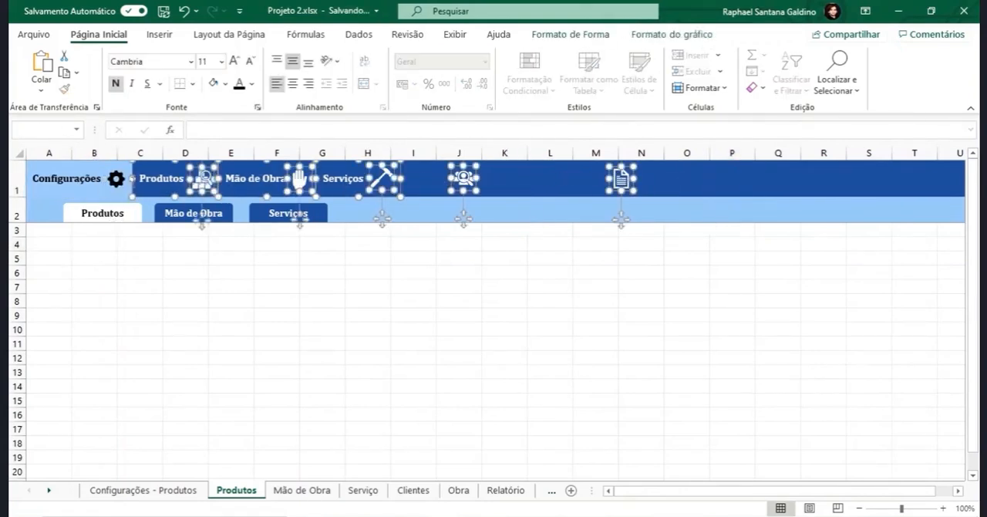
pyautogui.keyDown('ctrl'); pyautogui.click(116, 181); pyautogui.keyUp('ctrl')
pyautogui.keyDown('ctrl'); pyautogui.click(87, 180); pyautogui.keyUp('ctrl')
pyautogui.press('Delete')
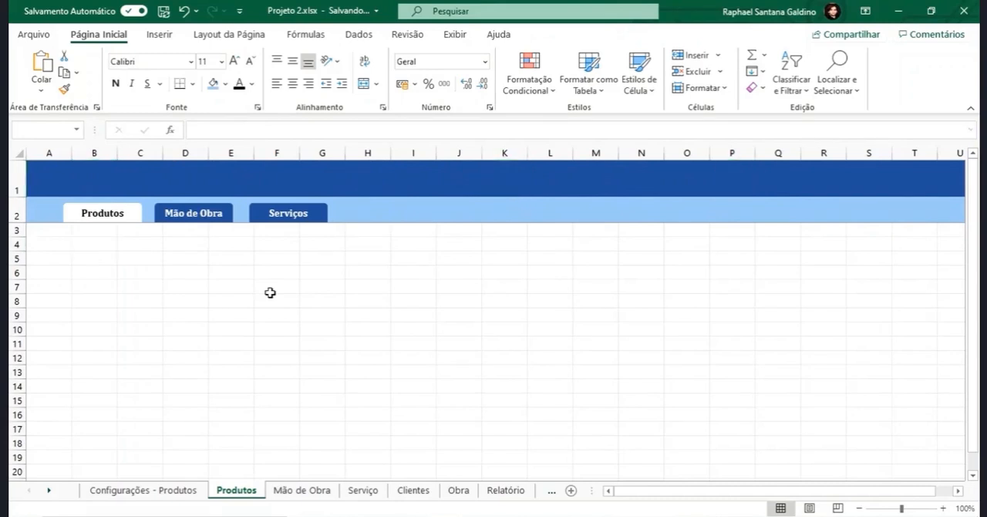
# - Paste the copied grouped menu into the Produtos sheet and align it with the start of row 1
pyautogui.hotkey('ctrl', 'v')
pyautogui.moveTo(516, 205); pyautogui.dragTo(32, 195)
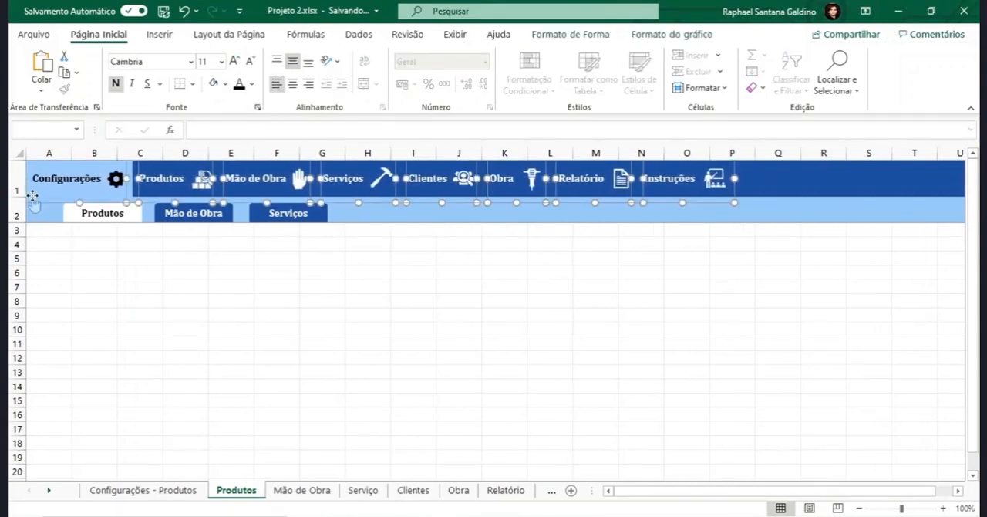
pyautogui.click(172, 324)
pyautogui.hotkey('ctrl', 'Home')
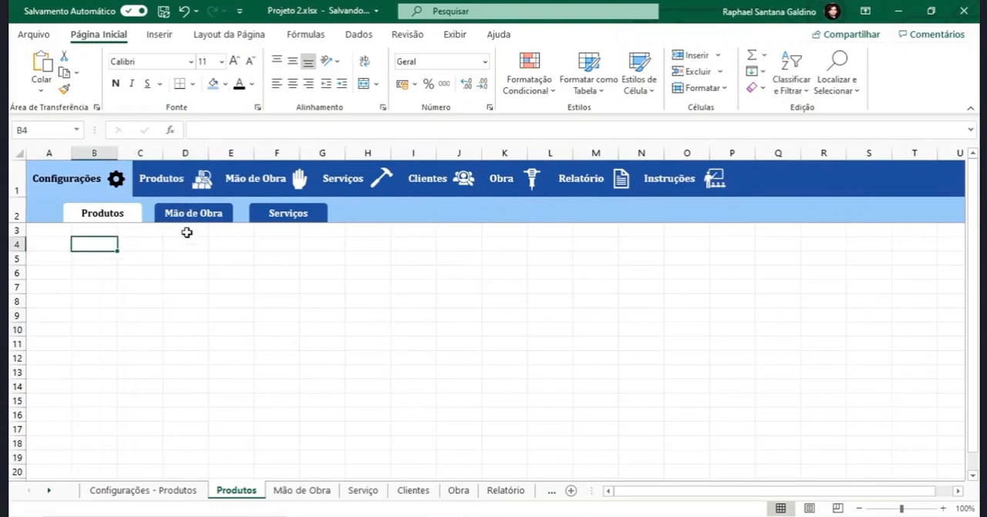
# - Test the Configurações link and check the headers of the Mão de Obra, Serviço, Clientes and Relatório sheets
pyautogui.click(98, 178)
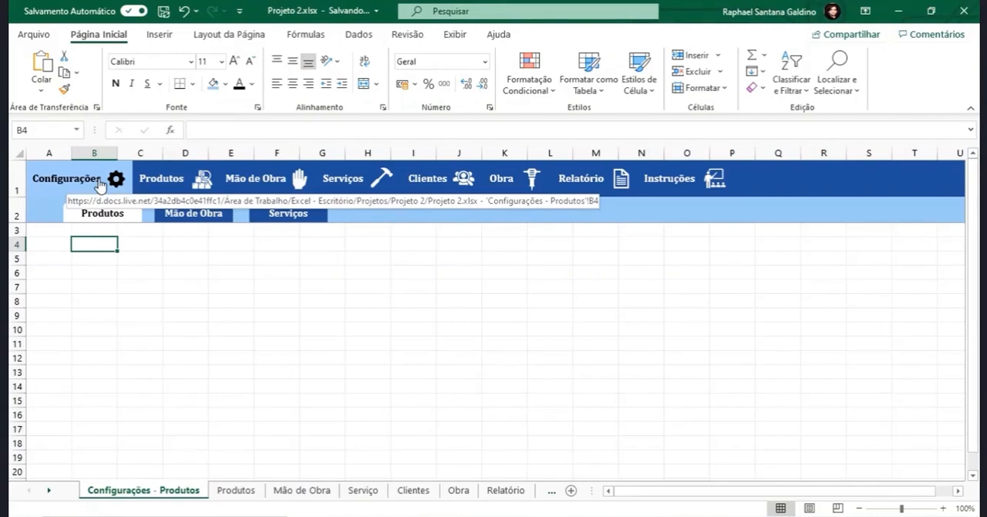
pyautogui.click(333, 491)
pyautogui.click(363, 491)
pyautogui.click(415, 491)
pyautogui.click(498, 492)
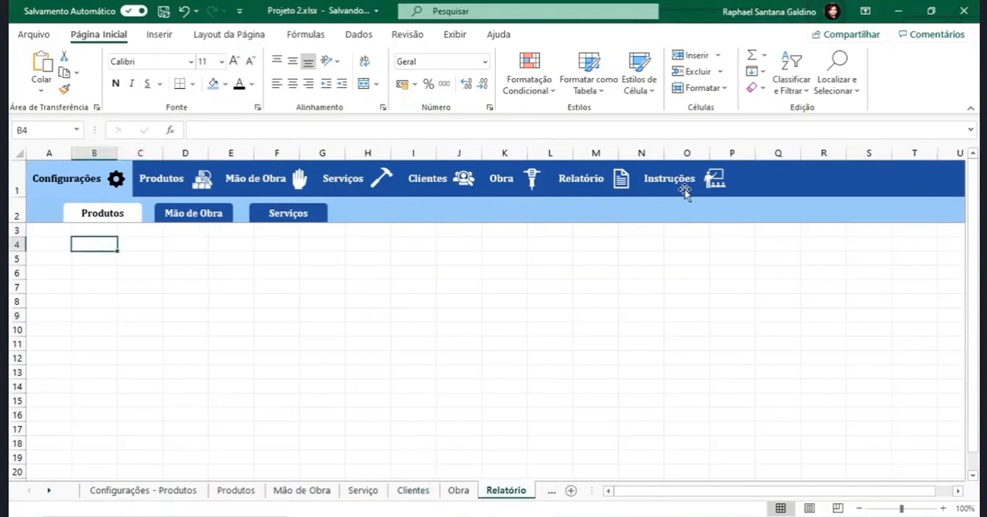
# - Copy the grouped menu from the Configurações - Produtos sheet again and open the Mão de Obra sheet
pyautogui.click(189, 492)
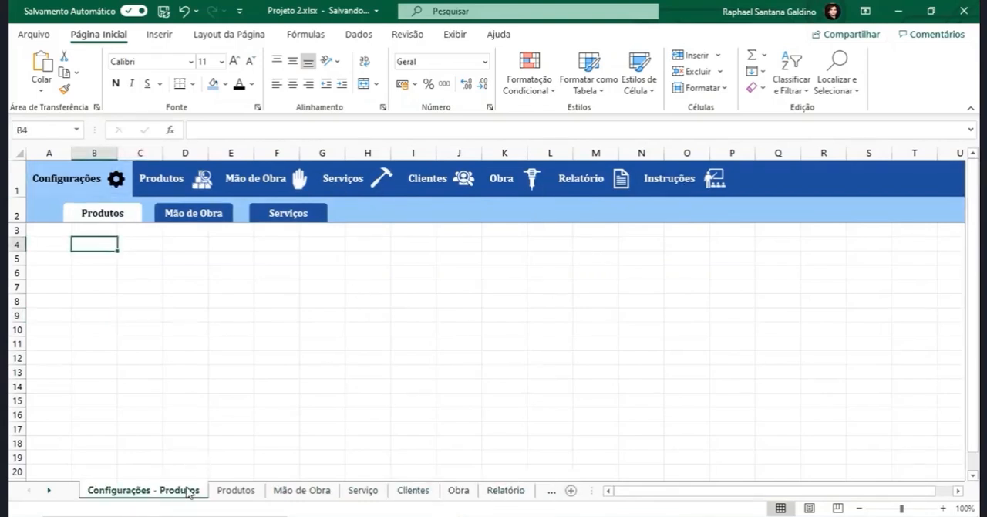
pyautogui.click(83, 183)
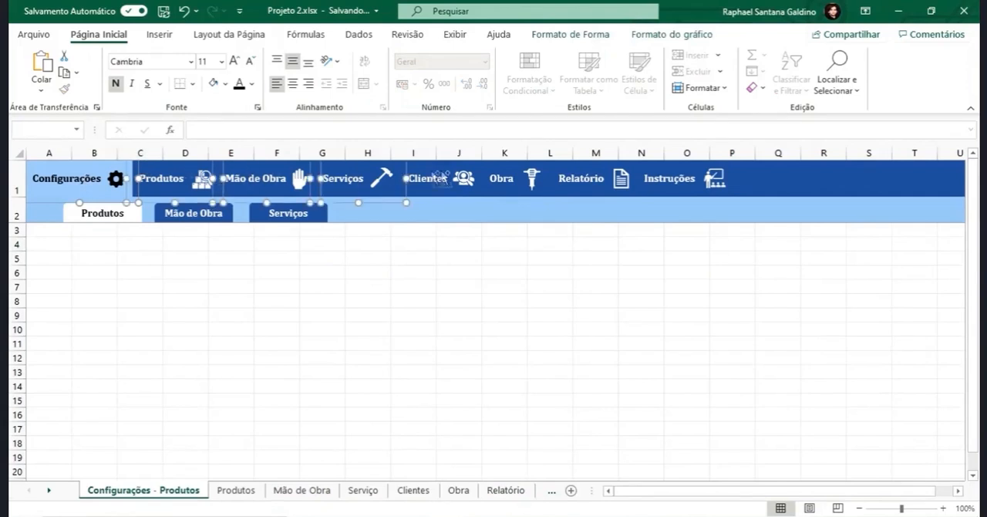
pyautogui.click(301, 489)
# - Delete the old header buttons and icons from Configurações through the Clientes button on the Mão de Obra sheet
pyautogui.keyDown('ctrl'); pyautogui.click(343, 179); pyautogui.keyUp('ctrl')
pyautogui.keyDown('ctrl'); pyautogui.click(381, 179); pyautogui.keyUp('ctrl')
pyautogui.press('Delete')
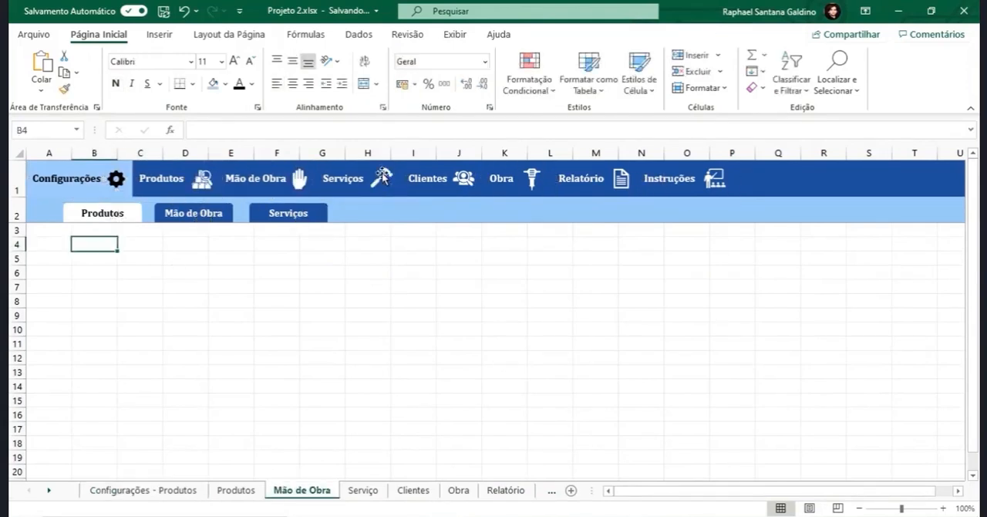
pyautogui.keyDown('ctrl'); pyautogui.click(382, 179); pyautogui.keyUp('ctrl')
pyautogui.keyDown('ctrl'); pyautogui.click(257, 179); pyautogui.keyUp('ctrl')
pyautogui.keyDown('ctrl'); pyautogui.click(66, 179); pyautogui.keyUp('ctrl')
pyautogui.press('Delete')
pyautogui.keyDown('ctrl'); pyautogui.click(300, 179); pyautogui.keyUp('ctrl')
pyautogui.press('Delete')
# - Delete the leftover old header items from the Clientes icon through Instruções and paste the grouped menu into row 1 of Mão de Obra
pyautogui.keyDown('ctrl'); pyautogui.click(464, 179); pyautogui.keyUp('ctrl')
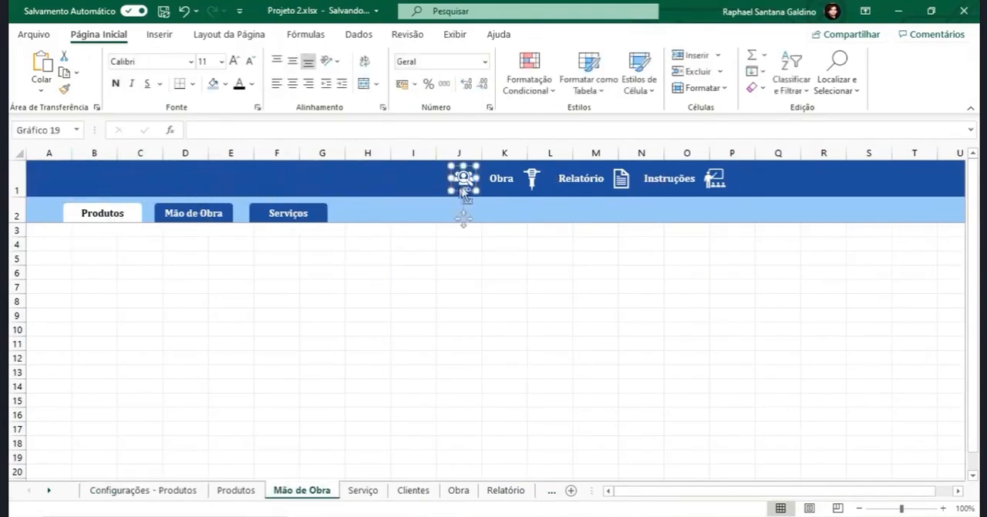
pyautogui.keyDown('ctrl'); pyautogui.click(533, 179); pyautogui.keyUp('ctrl')
pyautogui.keyDown('ctrl'); pyautogui.click(622, 179); pyautogui.keyUp('ctrl')
pyautogui.press('Delete')
pyautogui.keyDown('ctrl'); pyautogui.click(715, 179); pyautogui.keyUp('ctrl')
pyautogui.press('Delete')
pyautogui.hotkey('ctrl', 'v')
pyautogui.moveTo(655, 280); pyautogui.dragTo(609, 204)
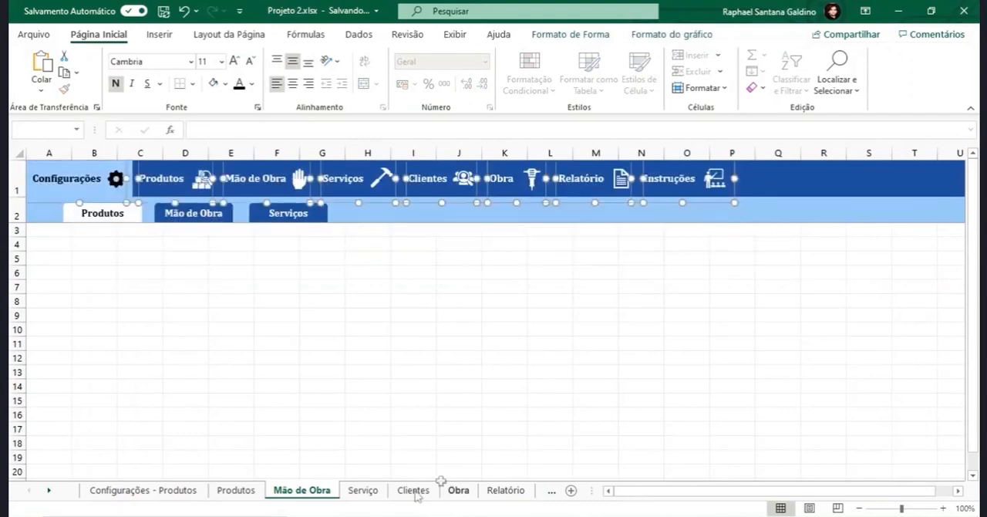
# - Delete all the old ungrouped menu buttons and icons from the Serviço sheet's header
pyautogui.click(362, 490)
pyautogui.keyDown('ctrl'); pyautogui.click(66, 179); pyautogui.keyUp('ctrl')
pyautogui.keyDown('ctrl'); pyautogui.click(115, 178); pyautogui.keyUp('ctrl')
pyautogui.keyDown('ctrl'); pyautogui.click(162, 179); pyautogui.keyUp('ctrl')
pyautogui.keyDown('ctrl'); pyautogui.click(203, 179); pyautogui.keyUp('ctrl')
pyautogui.keyDown('ctrl'); pyautogui.click(257, 179); pyautogui.keyUp('ctrl')
pyautogui.keyDown('ctrl'); pyautogui.click(299, 179); pyautogui.keyUp('ctrl')
pyautogui.keyDown('ctrl'); pyautogui.click(343, 179); pyautogui.keyUp('ctrl')
pyautogui.keyDown('ctrl'); pyautogui.click(382, 179); pyautogui.keyUp('ctrl')
pyautogui.keyDown('ctrl'); pyautogui.click(464, 179); pyautogui.keyUp('ctrl')
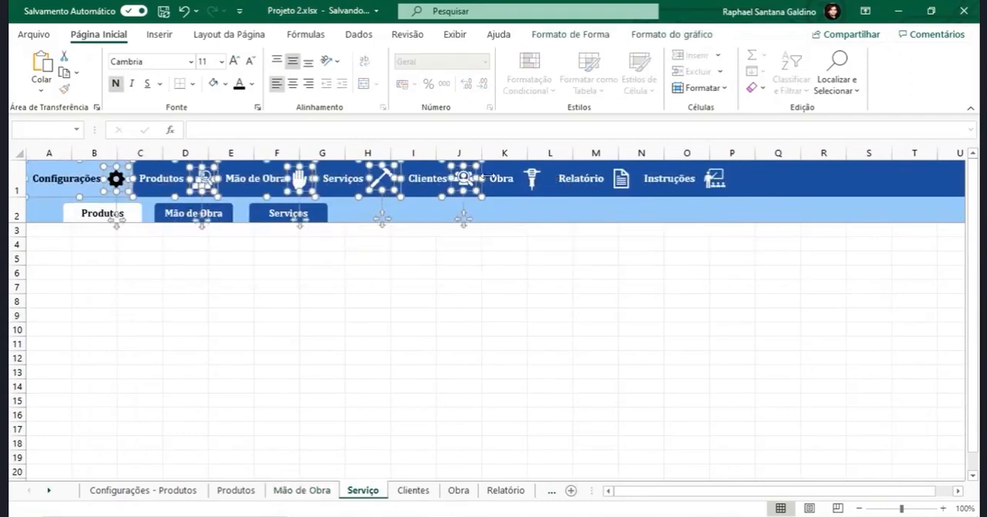
pyautogui.keyDown('ctrl'); pyautogui.click(532, 179); pyautogui.keyUp('ctrl')
pyautogui.keyDown('ctrl'); pyautogui.click(622, 179); pyautogui.keyUp('ctrl')
pyautogui.keyDown('ctrl'); pyautogui.click(715, 179); pyautogui.keyUp('ctrl')
pyautogui.press('Delete')
# - Paste the copied grouped menu into the Serviço sheet and align it with the start of row 1
pyautogui.hotkey('ctrl', 'v')
pyautogui.moveTo(352, 336); pyautogui.dragTo(260, 188)
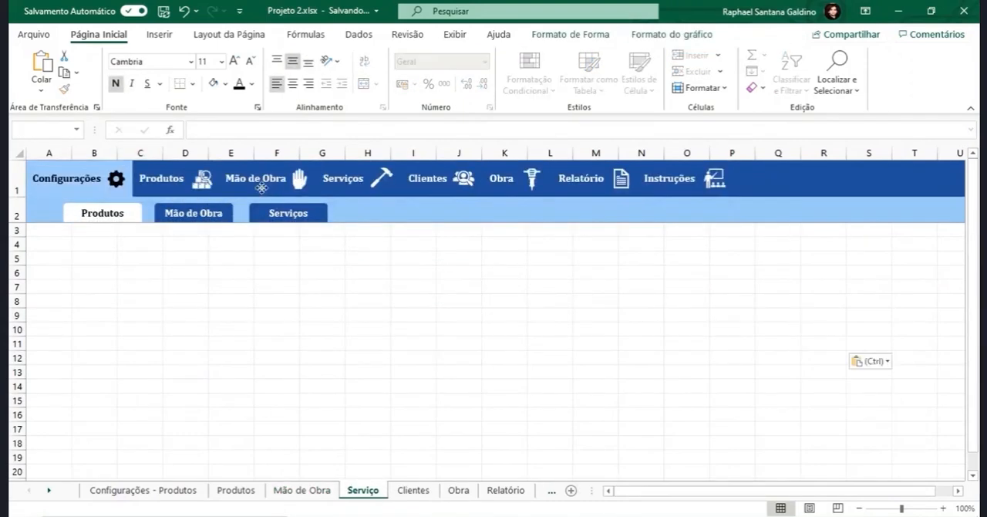
# - Replace the old header buttons and icons on the Clientes sheet with the copied grouped menu, aligned to the start of row 1
pyautogui.click(414, 490)
pyautogui.keyDown('ctrl'); pyautogui.click(67, 179); pyautogui.keyUp('ctrl')
pyautogui.keyDown('ctrl'); pyautogui.click(116, 179); pyautogui.keyUp('ctrl')
pyautogui.keyDown('ctrl'); pyautogui.click(162, 179); pyautogui.keyUp('ctrl')
pyautogui.keyDown('ctrl'); pyautogui.click(203, 179); pyautogui.keyUp('ctrl')
pyautogui.keyDown('ctrl'); pyautogui.click(257, 179); pyautogui.keyUp('ctrl')
pyautogui.keyDown('ctrl'); pyautogui.click(299, 179); pyautogui.keyUp('ctrl')
pyautogui.keyDown('ctrl'); pyautogui.click(465, 180); pyautogui.keyUp('ctrl')
pyautogui.keyDown('ctrl'); pyautogui.click(532, 179); pyautogui.keyUp('ctrl')
pyautogui.keyDown('ctrl'); pyautogui.click(622, 179); pyautogui.keyUp('ctrl')
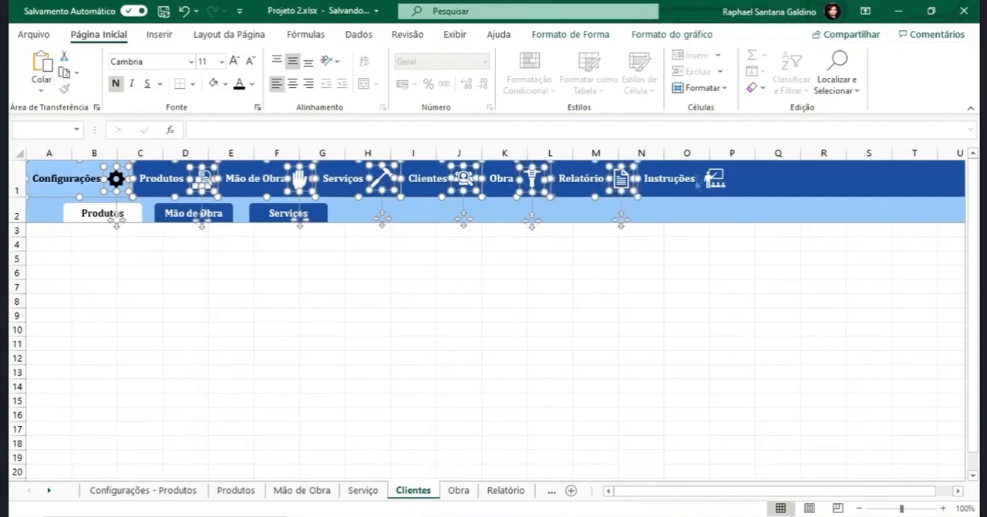
pyautogui.keyDown('ctrl'); pyautogui.click(715, 179); pyautogui.keyUp('ctrl')
pyautogui.press('Delete')
pyautogui.hotkey('ctrl', 'v')
pyautogui.moveTo(403, 337); pyautogui.dragTo(314, 192)
# - Replace the old header buttons and icons on the Obra sheet with the copied grouped menu, placed in row 1
pyautogui.click(458, 490)
pyautogui.keyDown('ctrl'); pyautogui.click(67, 179); pyautogui.keyUp('ctrl')
pyautogui.keyDown('ctrl'); pyautogui.click(116, 179); pyautogui.keyUp('ctrl')
pyautogui.keyDown('ctrl'); pyautogui.click(162, 179); pyautogui.keyUp('ctrl')
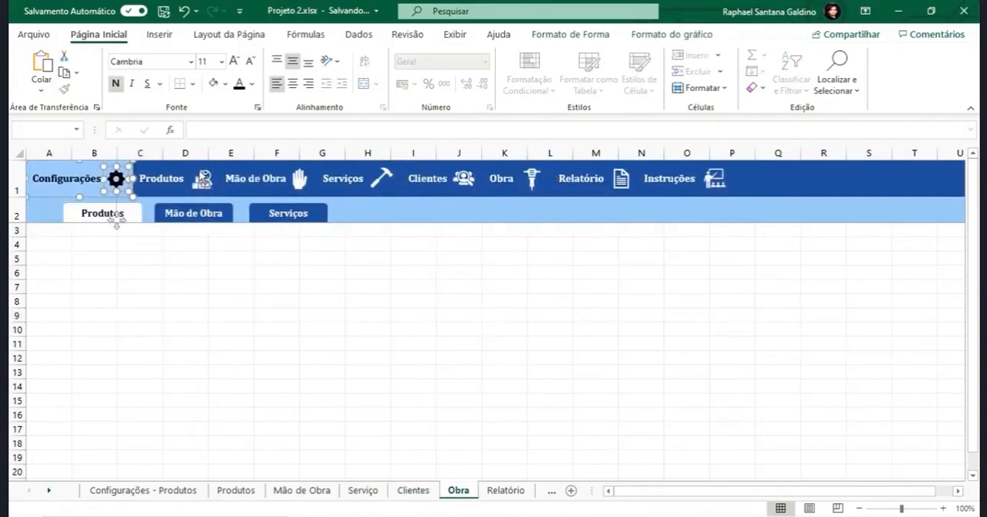
pyautogui.keyDown('ctrl'); pyautogui.click(203, 179); pyautogui.keyUp('ctrl')
pyautogui.keyDown('ctrl'); pyautogui.click(257, 179); pyautogui.keyUp('ctrl')
pyautogui.keyDown('ctrl'); pyautogui.click(300, 179); pyautogui.keyUp('ctrl')
pyautogui.keyDown('ctrl'); pyautogui.click(344, 179); pyautogui.keyUp('ctrl')
pyautogui.keyDown('ctrl'); pyautogui.click(382, 179); pyautogui.keyUp('ctrl')
pyautogui.press('Delete')
pyautogui.hotkey('ctrl', 'v')
pyautogui.moveTo(365, 338); pyautogui.dragTo(276, 194)
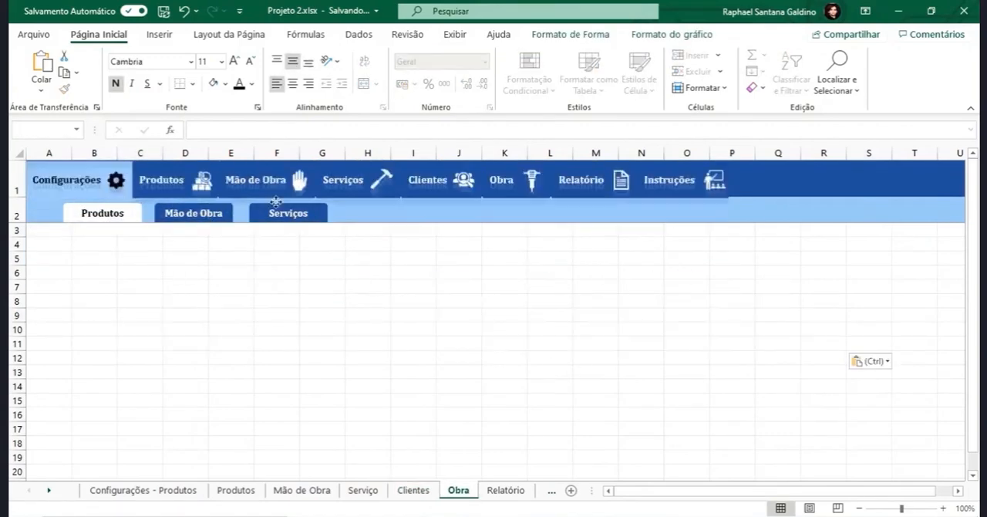
# - Replace the old header buttons and icons on the Relatório sheet with the copied grouped menu, placed in row 1
pyautogui.click(506, 490)
pyautogui.keyDown('ctrl'); pyautogui.click(79, 182); pyautogui.keyUp('ctrl')
pyautogui.keyDown('ctrl'); pyautogui.click(116, 179); pyautogui.keyUp('ctrl')
pyautogui.keyDown('ctrl'); pyautogui.click(162, 179); pyautogui.keyUp('ctrl')
pyautogui.keyDown('ctrl'); pyautogui.click(203, 179); pyautogui.keyUp('ctrl')
pyautogui.keyDown('ctrl'); pyautogui.click(581, 179); pyautogui.keyUp('ctrl')
pyautogui.keyDown('ctrl'); pyautogui.click(622, 179); pyautogui.keyUp('ctrl')
pyautogui.keyDown('ctrl'); pyautogui.click(669, 179); pyautogui.keyUp('ctrl')
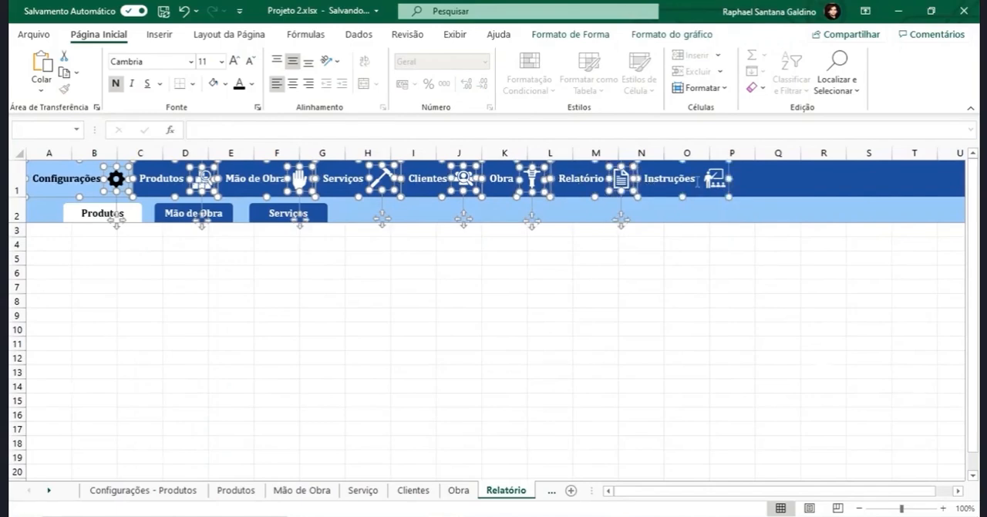
pyautogui.keyDown('ctrl'); pyautogui.click(715, 179); pyautogui.keyUp('ctrl')
pyautogui.press('Delete')
pyautogui.hotkey('ctrl', 'v')
pyautogui.moveTo(446, 252); pyautogui.dragTo(397, 189)
# - Replace the old header buttons and icons on the Instruções sheet with the copied grouped menu, placed in row 1
pyautogui.click(440, 490)
pyautogui.keyDown('ctrl'); pyautogui.click(80, 181); pyautogui.keyUp('ctrl')
pyautogui.keyDown('ctrl'); pyautogui.click(171, 180); pyautogui.keyUp('ctrl')
pyautogui.keyDown('ctrl'); pyautogui.click(266, 180); pyautogui.keyUp('ctrl')
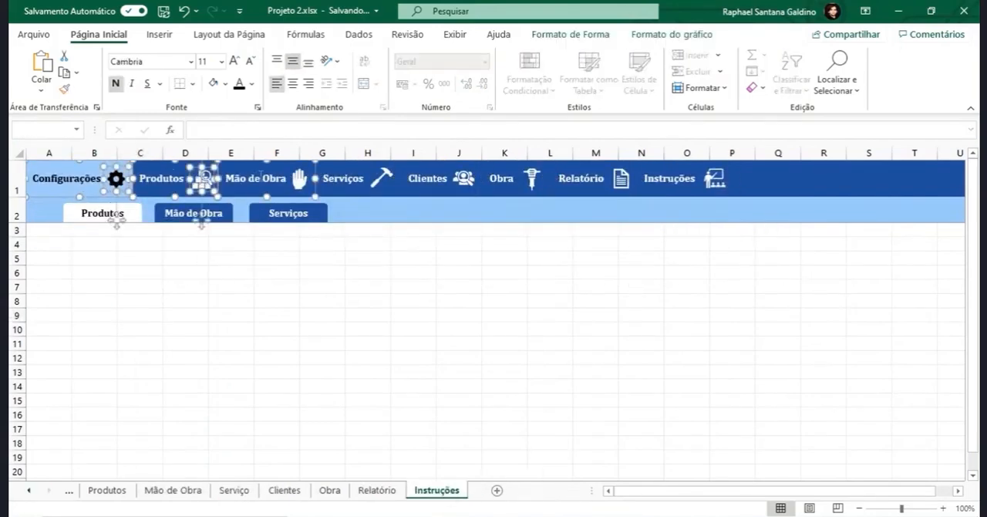
pyautogui.keyDown('ctrl'); pyautogui.click(355, 179); pyautogui.keyUp('ctrl')
pyautogui.keyDown('ctrl'); pyautogui.click(593, 180); pyautogui.keyUp('ctrl')
pyautogui.keyDown('ctrl'); pyautogui.click(679, 180); pyautogui.keyUp('ctrl')
pyautogui.press('Delete')
pyautogui.hotkey('ctrl', 'v')
pyautogui.moveTo(673, 330); pyautogui.dragTo(583, 183)
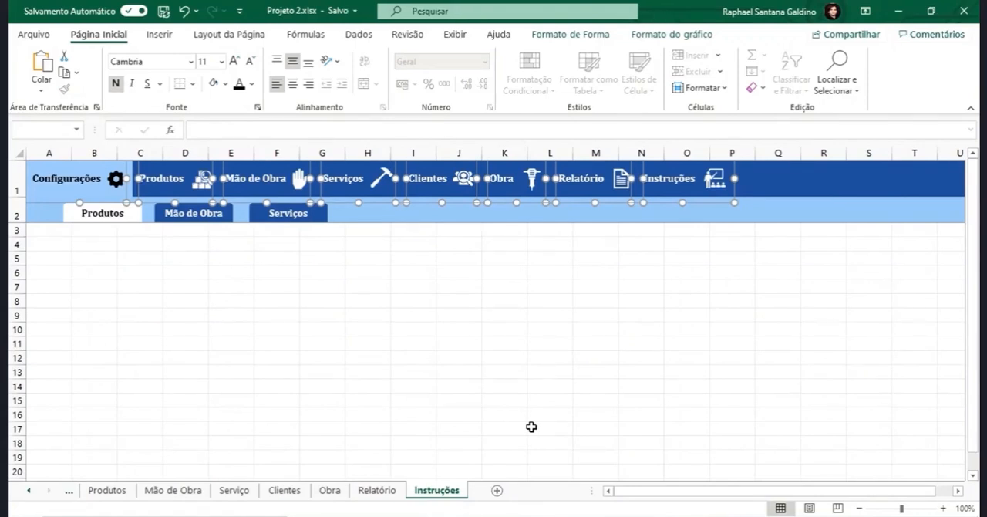
# - Return to the Configurações - Produtos sheet and deselect its grouped header menu
pyautogui.click(112, 492)
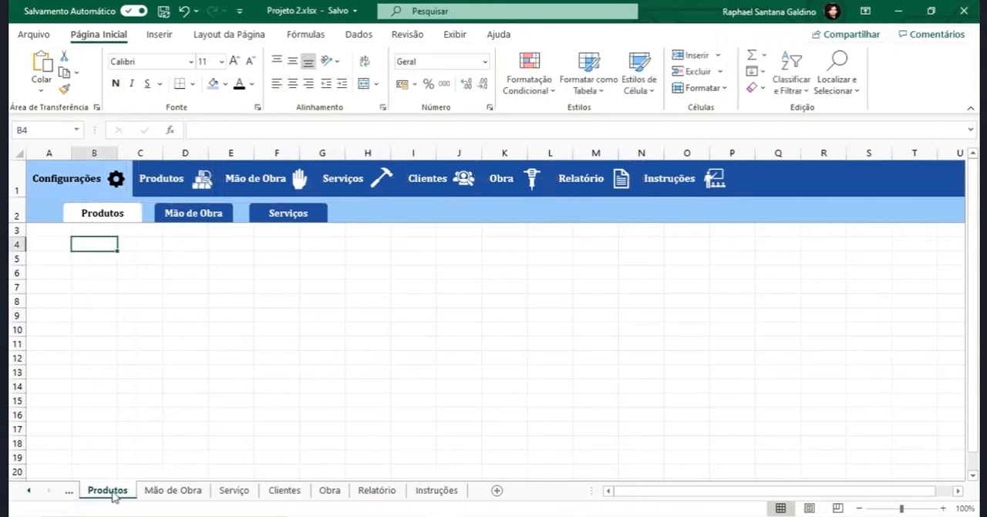
pyautogui.click(71, 491)
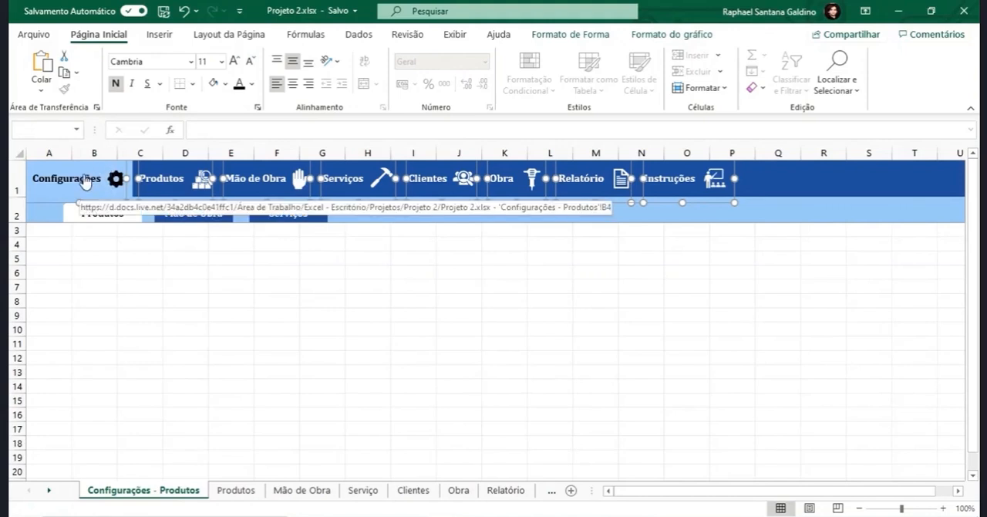
pyautogui.click(152, 289)
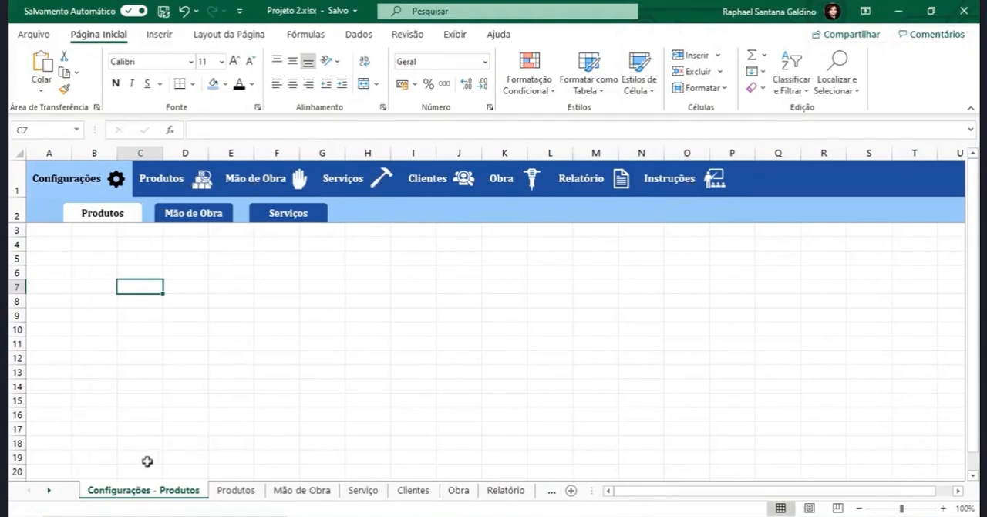
# - On the Produtos sheet, fill the Configurações header button with dark blue and set its text to white
pyautogui.click(236, 491)
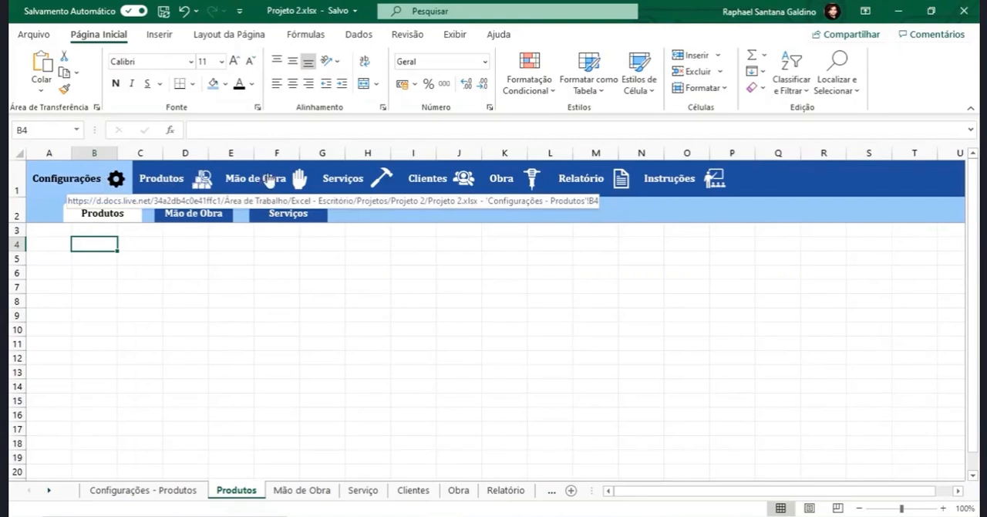
pyautogui.click(226, 85)
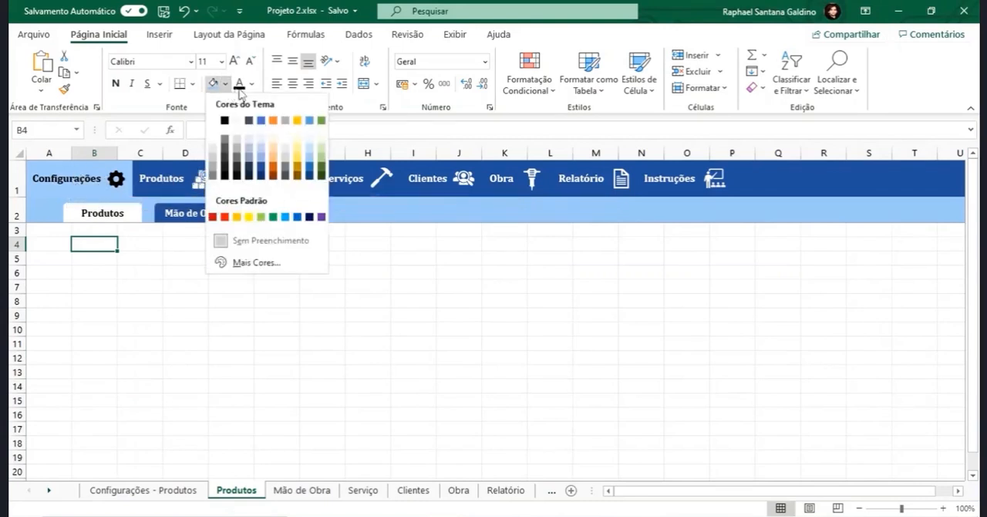
pyautogui.press('Escape')
pyautogui.keyDown('ctrl'); pyautogui.click(60, 169); pyautogui.keyUp('ctrl')
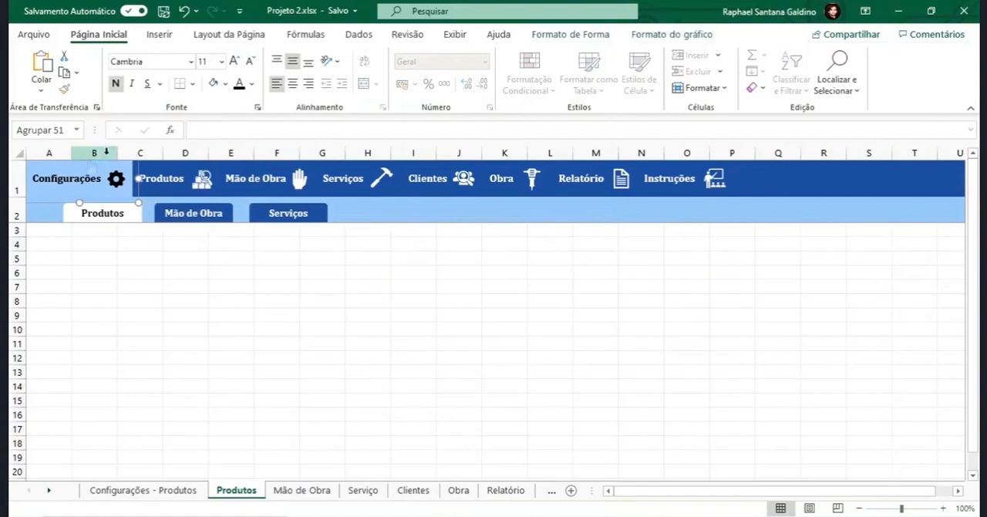
pyautogui.click(225, 85)
pyautogui.click(263, 188)
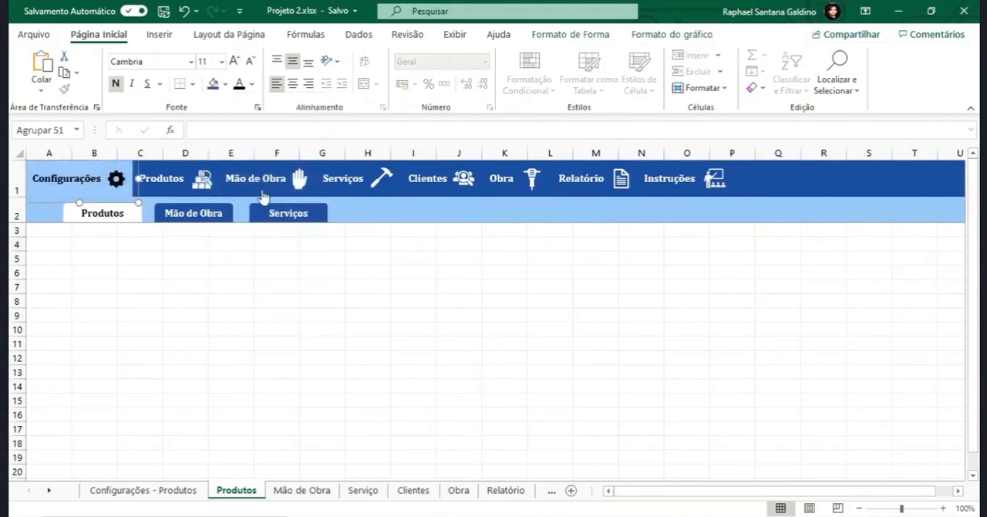
pyautogui.click(225, 84)
pyautogui.click(225, 84)
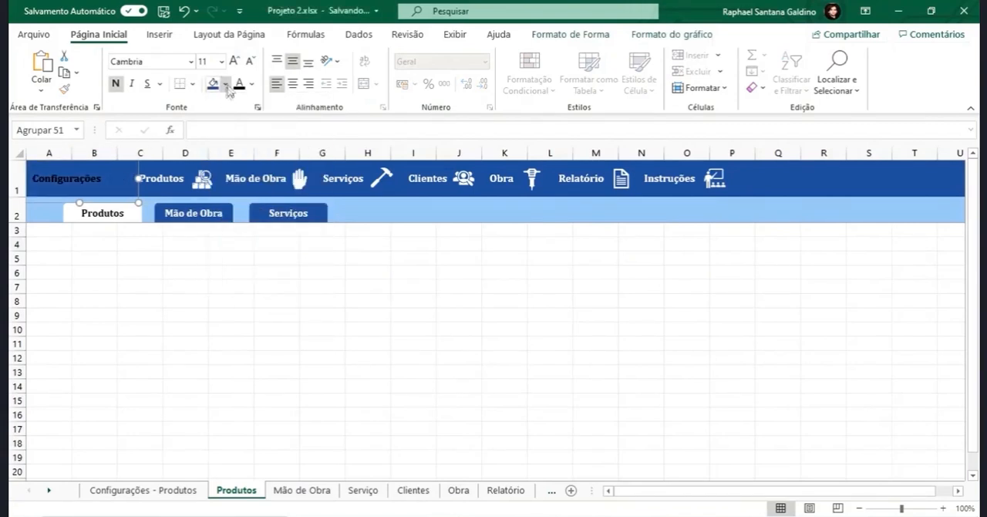
pyautogui.click(251, 84)
pyautogui.click(240, 143)
# - Recolour the Configurações gear icon white on the Produtos sheet and deselect it
pyautogui.click(119, 179)
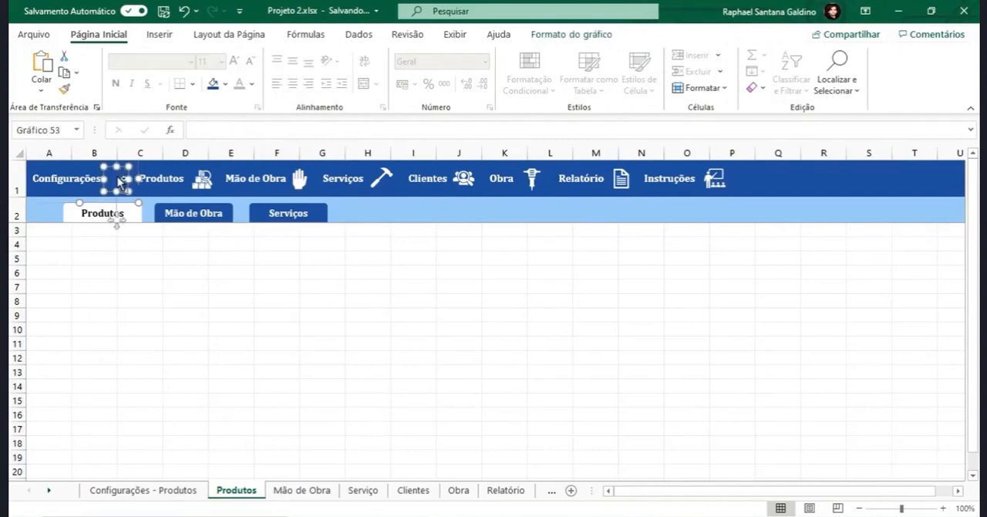
pyautogui.press('Escape')
pyautogui.click(118, 178)
pyautogui.click(119, 178)
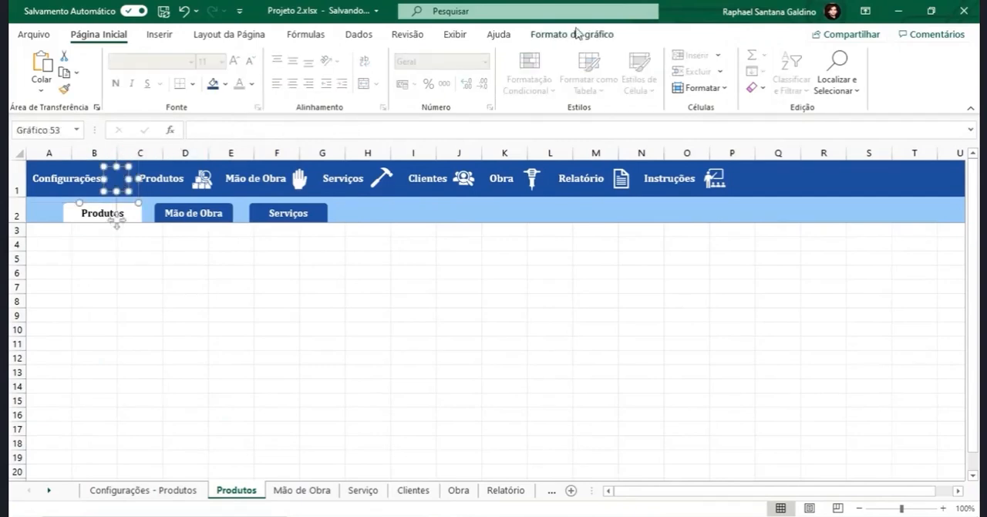
pyautogui.click(572, 34)
pyautogui.click(462, 55)
pyautogui.click(451, 74)
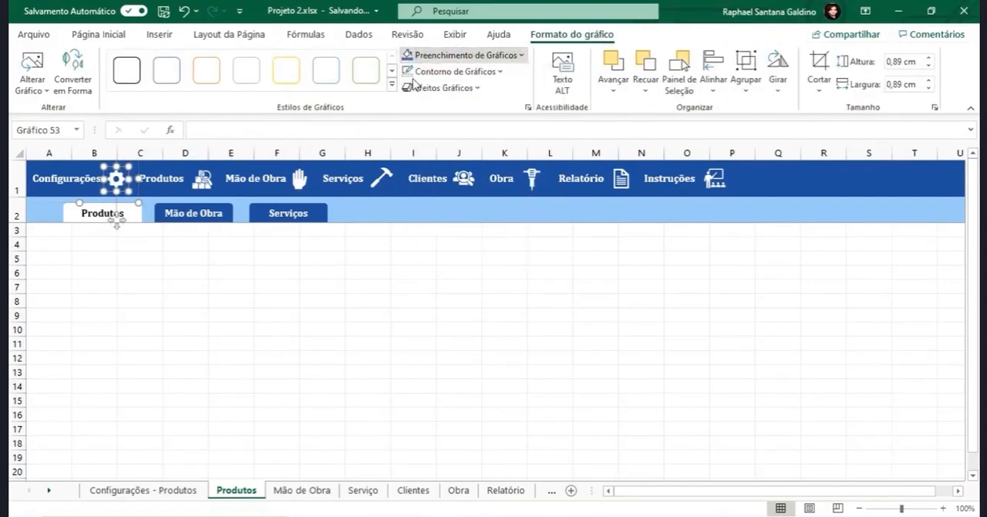
pyautogui.click(321, 271)
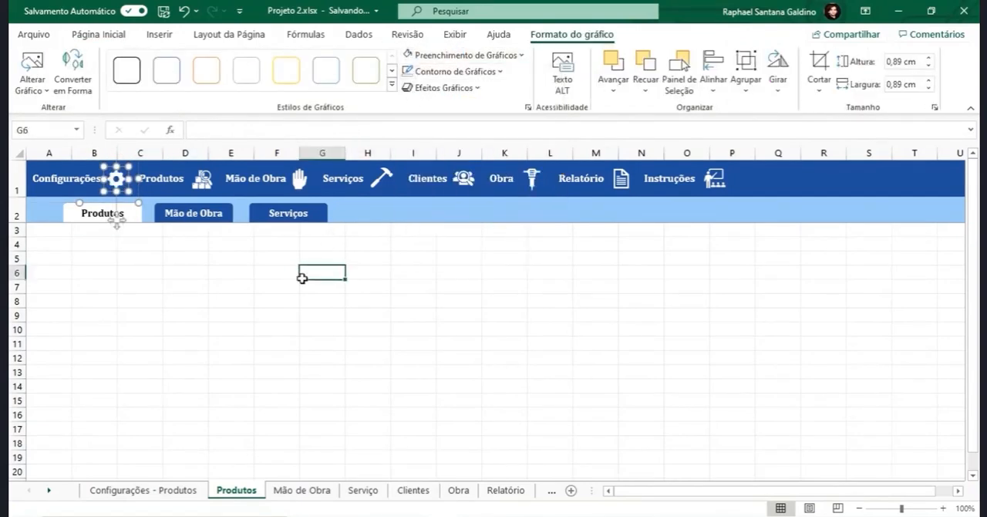
# - Fill the Produtos header button with light blue and set its text to black on the Produtos sheet
pyautogui.click(174, 180)
pyautogui.click(225, 83)
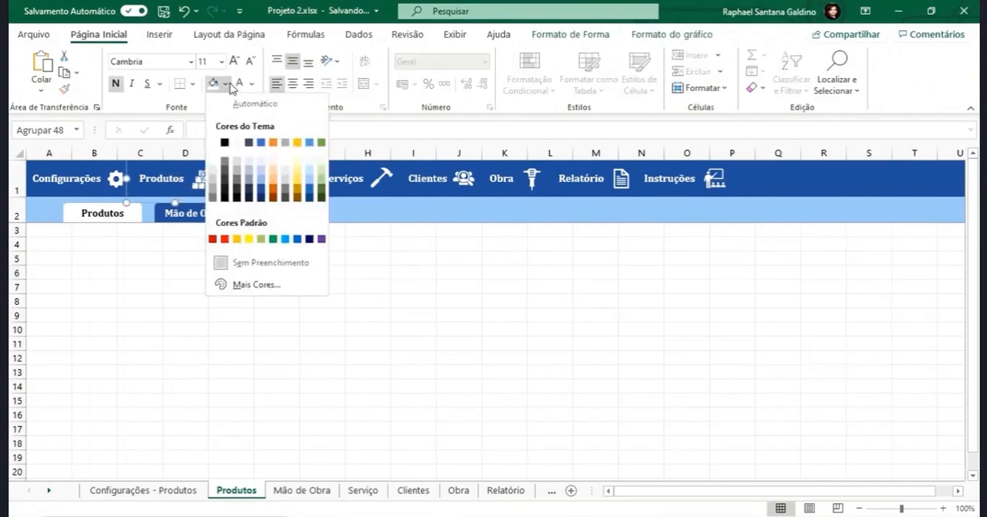
pyautogui.click(309, 179)
pyautogui.click(252, 83)
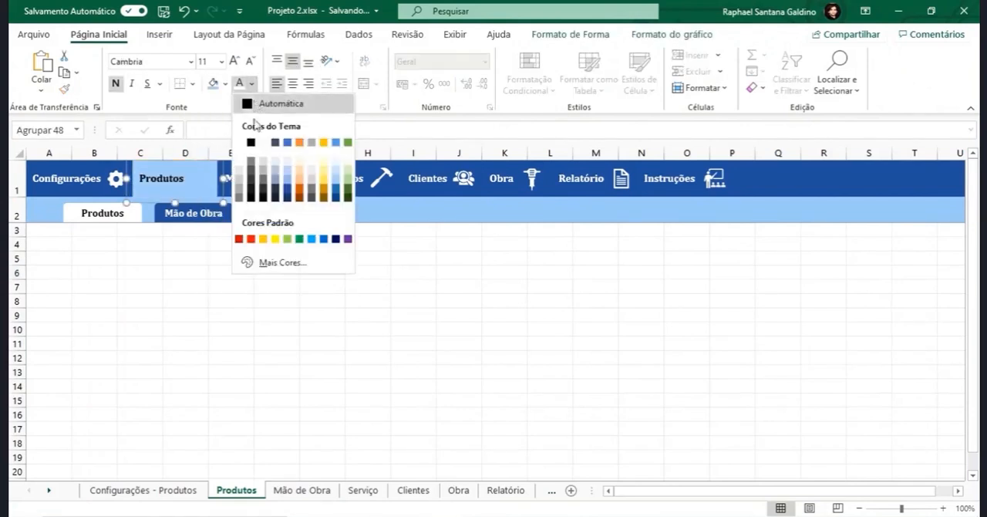
pyautogui.click(248, 101)
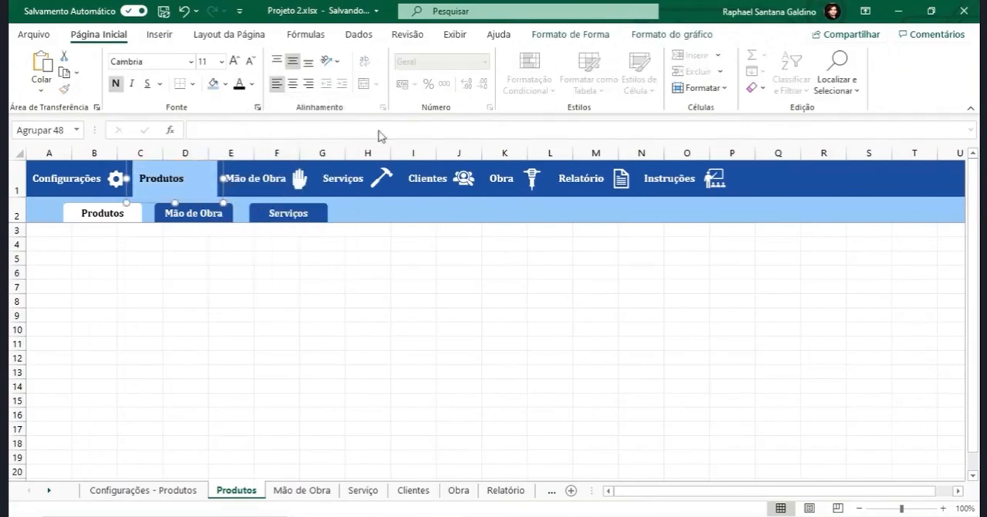
# - Recolour the icon of the Produtos header button black and deselect it
pyautogui.click(574, 35)
pyautogui.click(199, 181)
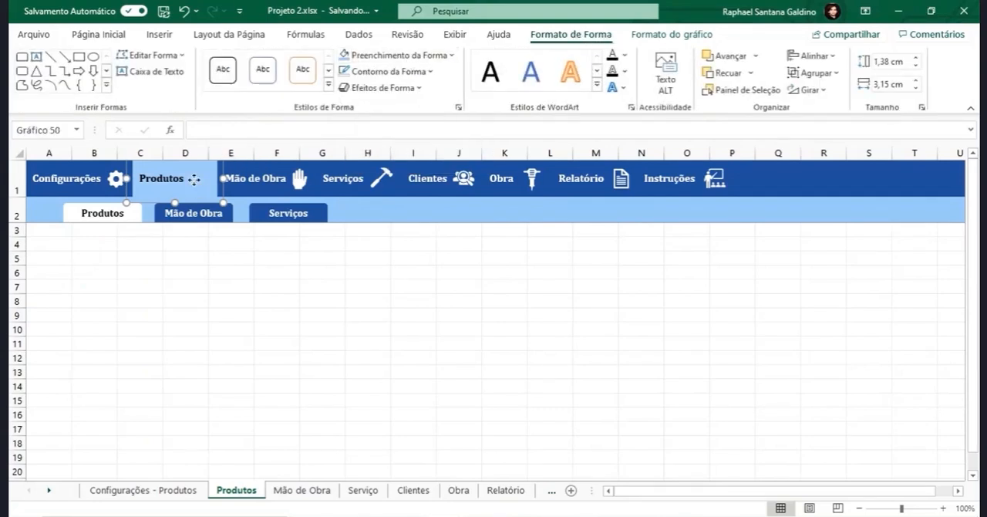
pyautogui.click(477, 56)
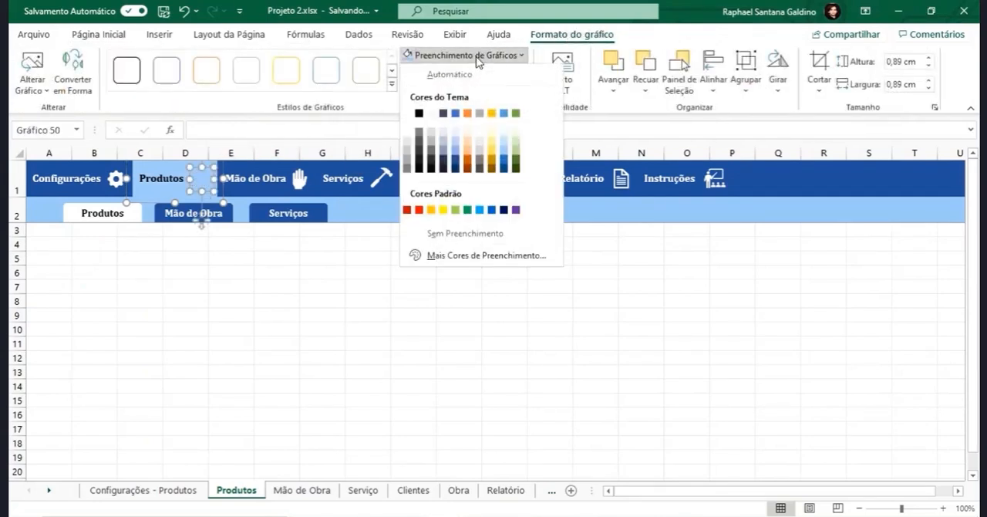
pyautogui.click(280, 293)
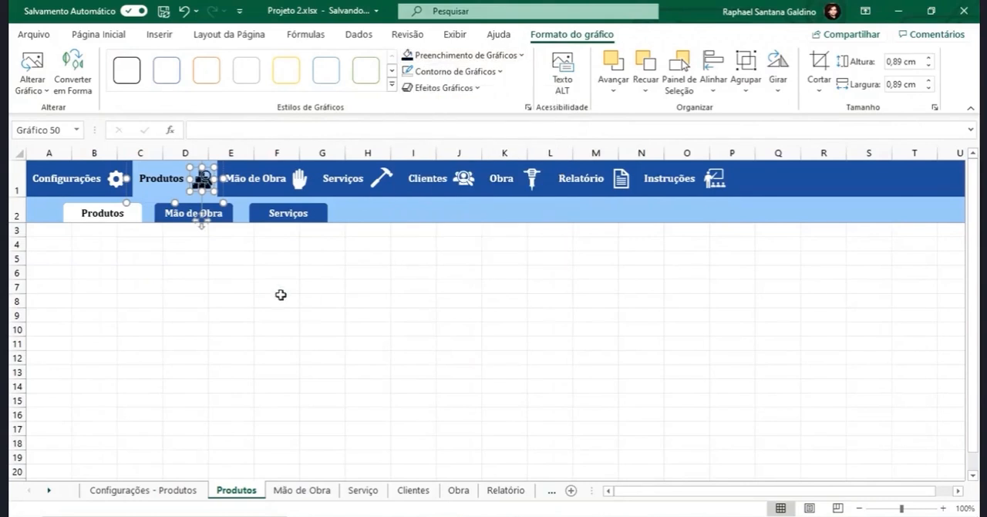
pyautogui.click(281, 294)
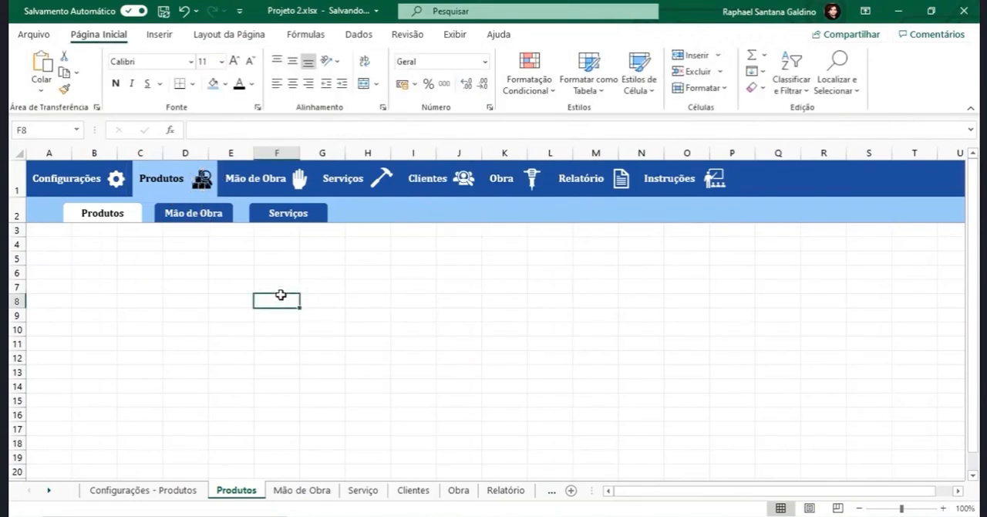
# - Test the header links by opening Configurações, Produtos and Mão de Obra in turn
pyautogui.click(67, 180)
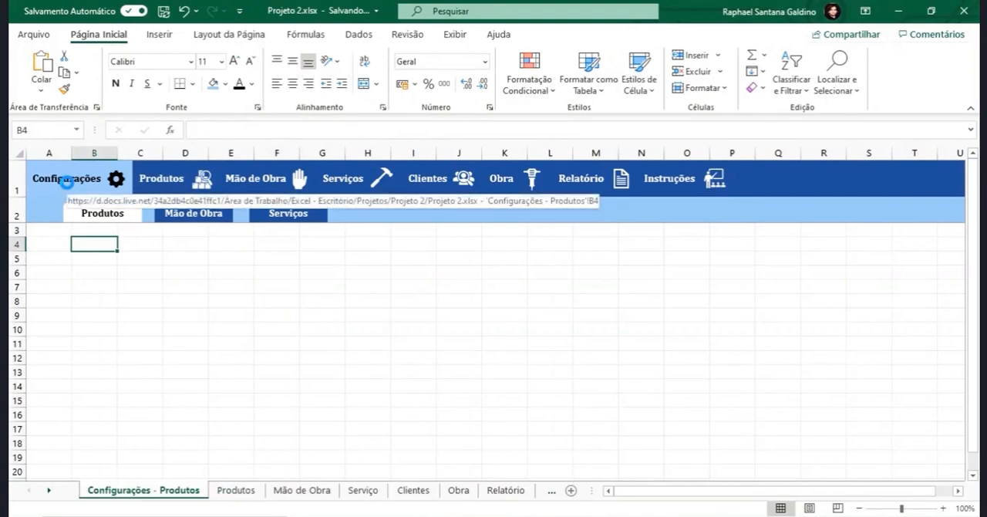
pyautogui.click(152, 179)
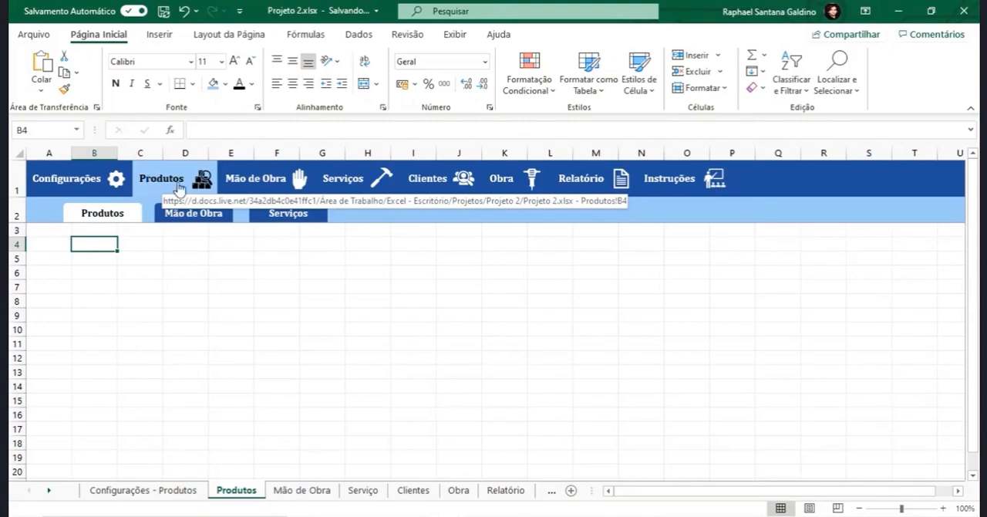
pyautogui.click(239, 184)
pyautogui.click(197, 183)
pyautogui.click(252, 182)
# - Try to recolour the Configurações gear icon white on the Mão de Obra sheet
pyautogui.rightClick(79, 177)
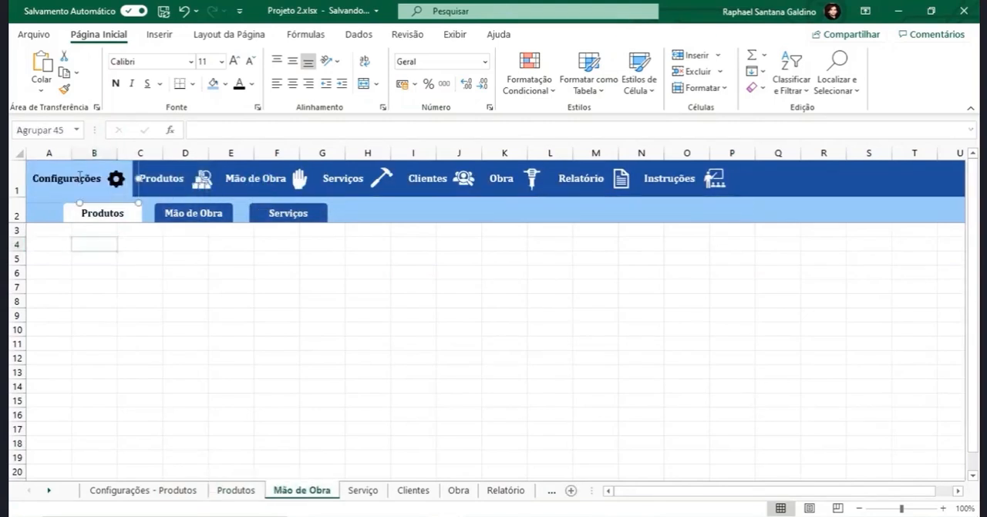
pyautogui.click(116, 179)
pyautogui.click(572, 35)
pyautogui.click(466, 56)
pyautogui.click(409, 87)
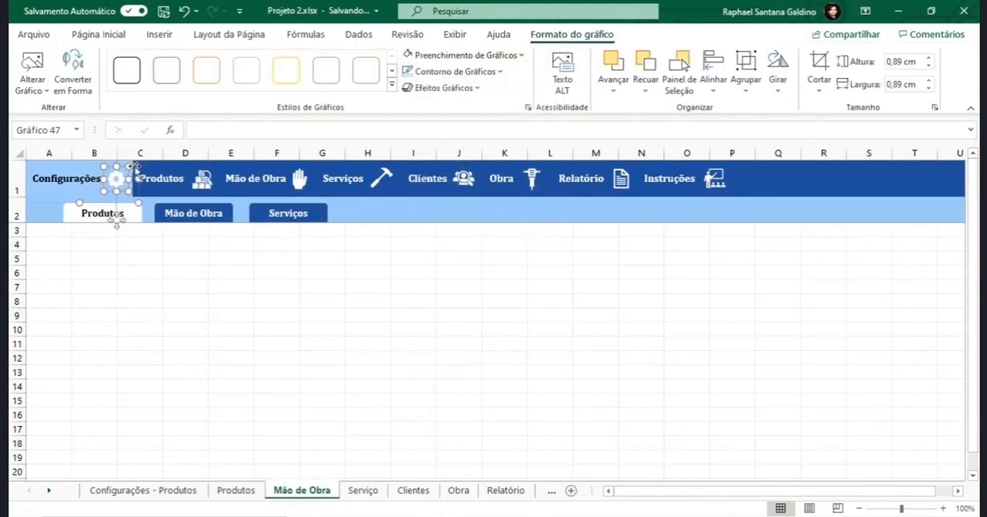
pyautogui.hotkey('ctrl', 'z')
# - Fill the Configurações header button with dark blue on the Mão de Obra sheet
pyautogui.keyDown('ctrl'); pyautogui.click(71, 184); pyautogui.keyUp('ctrl')
pyautogui.click(105, 36)
pyautogui.click(214, 83)
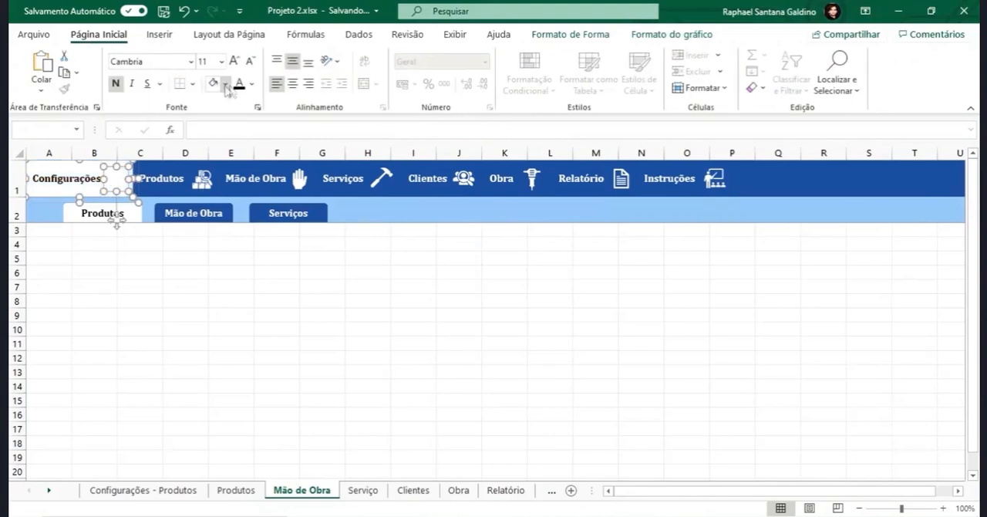
pyautogui.click(225, 84)
pyautogui.click(260, 191)
pyautogui.click(90, 250)
# - Fill the Configurações gear icon with black on the Mão de Obra sheet
pyautogui.click(122, 181)
pyautogui.click(122, 181)
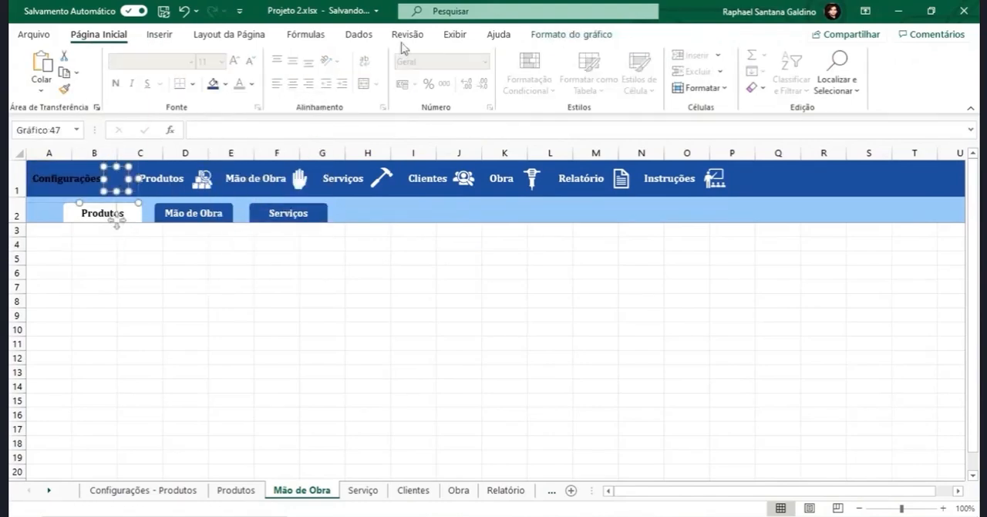
pyautogui.click(461, 55)
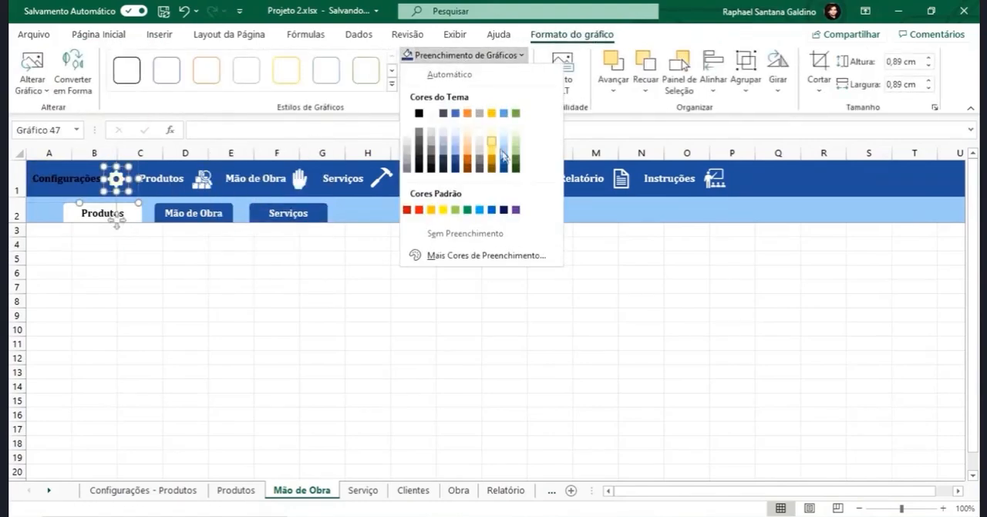
pyautogui.click(419, 115)
pyautogui.click(278, 272)
# - Set both the text and the gear icon of the Configurações header button to white on the Mão de Obra sheet
pyautogui.click(113, 178)
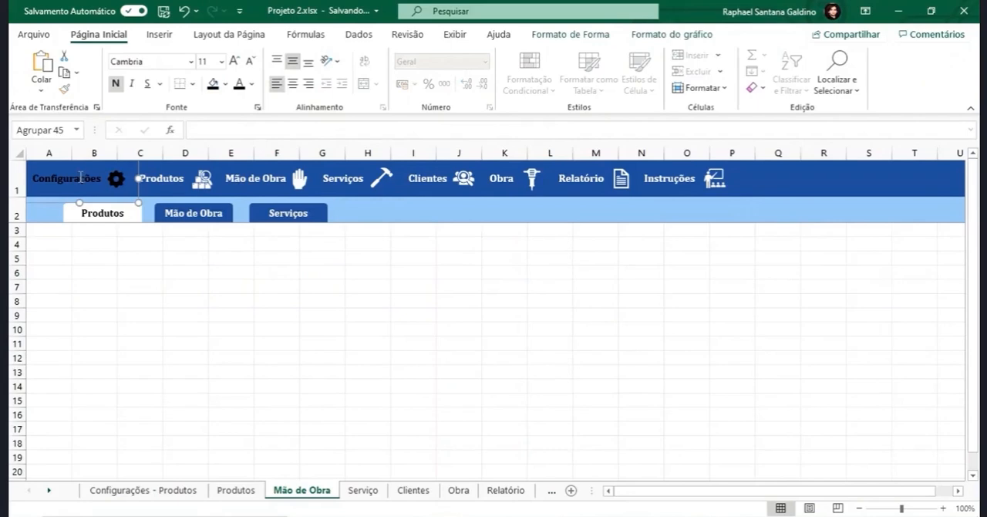
pyautogui.click(250, 84)
pyautogui.click(239, 142)
pyautogui.click(120, 181)
pyautogui.click(562, 36)
pyautogui.click(463, 56)
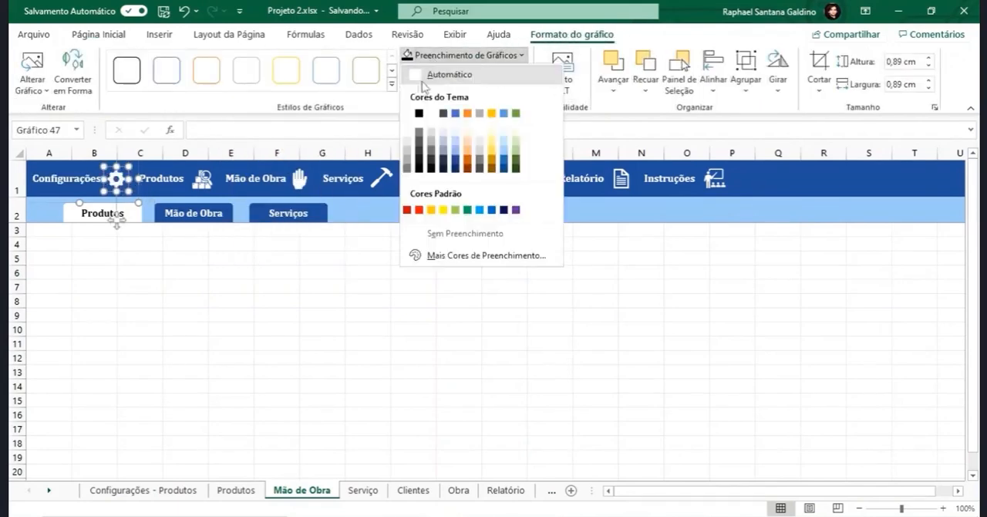
pyautogui.click(431, 113)
pyautogui.click(324, 259)
# - Fill the Mão de Obra header button with light blue on its own sheet
pyautogui.click(270, 178)
pyautogui.click(300, 181)
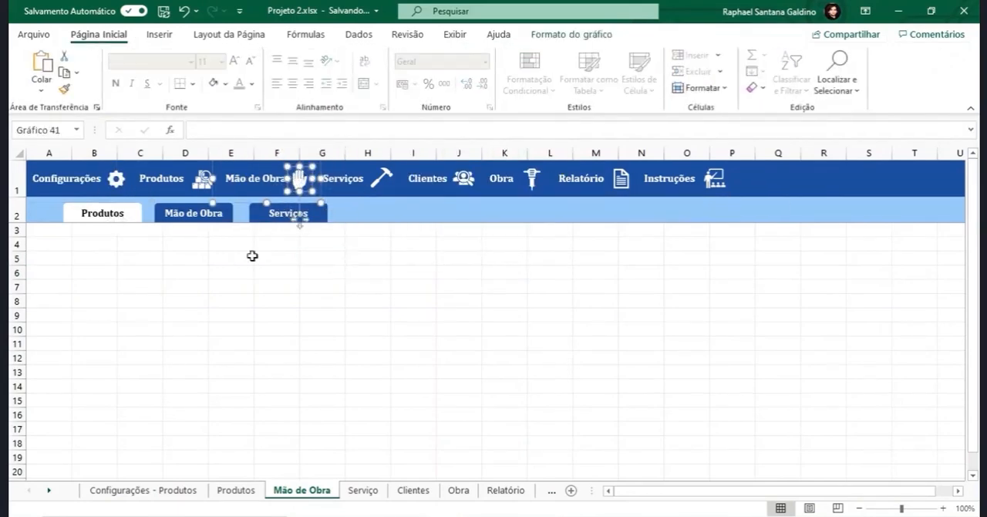
pyautogui.click(252, 255)
pyautogui.click(256, 180)
pyautogui.click(226, 84)
pyautogui.click(311, 170)
pyautogui.click(293, 240)
pyautogui.click(304, 175)
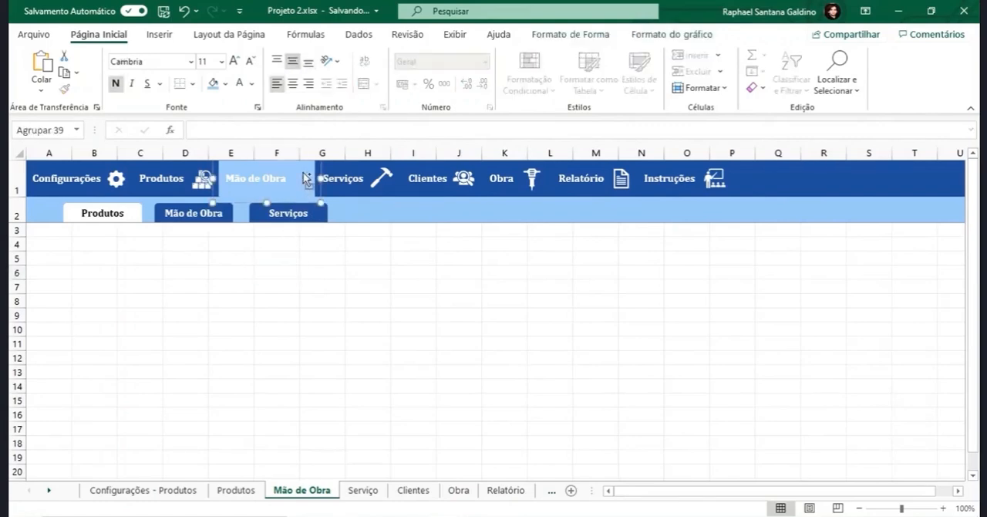
pyautogui.click(301, 179)
pyautogui.click(463, 56)
pyautogui.click(352, 293)
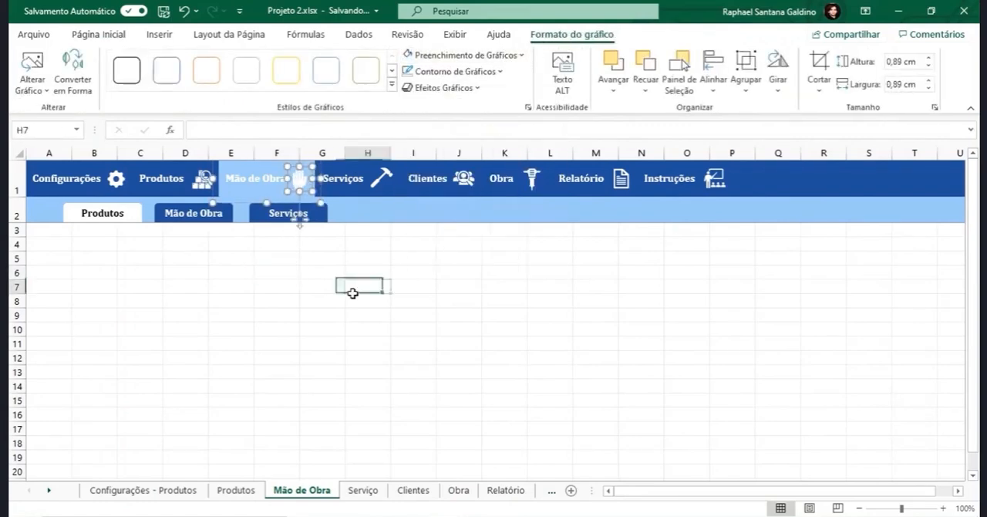
# - Set both the text and the hand icon of the Mão de Obra header button to black
pyautogui.click(300, 183)
pyautogui.click(252, 84)
pyautogui.click(253, 142)
pyautogui.click(299, 173)
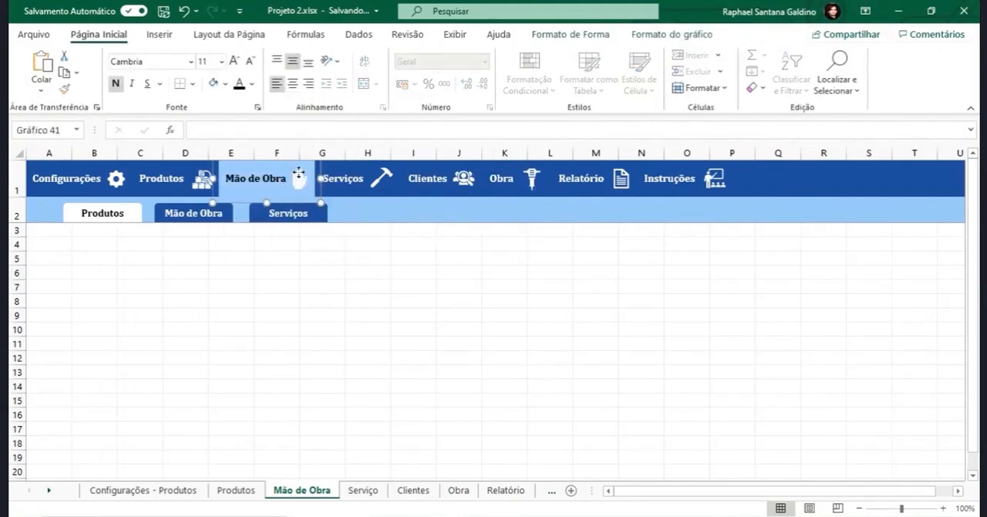
pyautogui.click(525, 54)
pyautogui.click(421, 112)
pyautogui.click(360, 282)
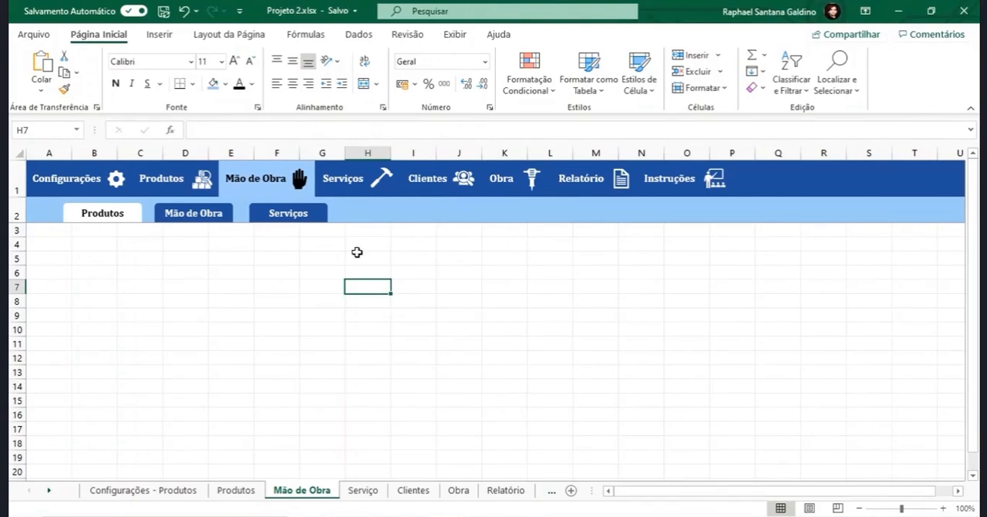
# - Open the Produtos sheet through its header link to check the section highlight
pyautogui.click(165, 182)
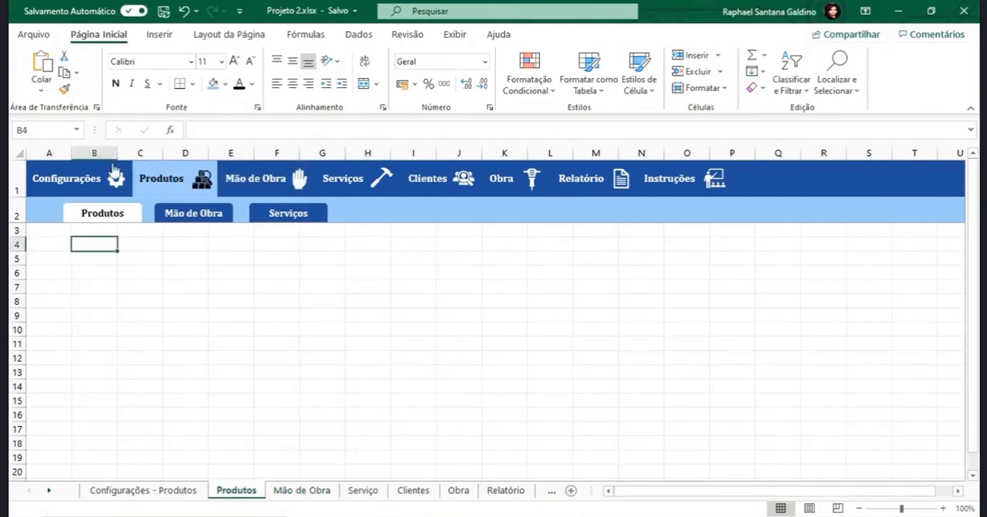